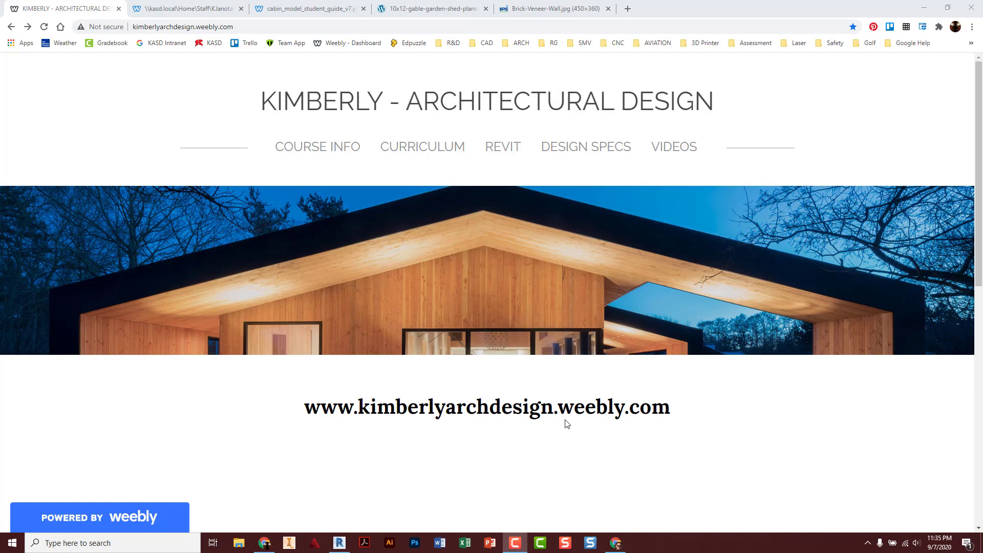
Switch from Chrome to the open Revit cabin model
left_click(340, 543)
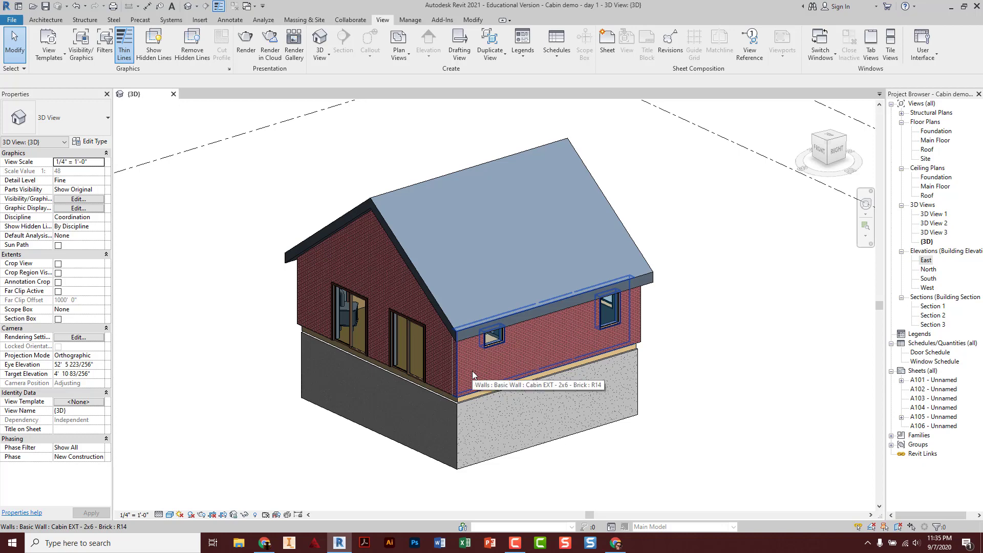
Hide the roof in the 3D view and orbit the cabin to view it from the right side
middle_click_drag(473, 375, 524, 378, "shift")
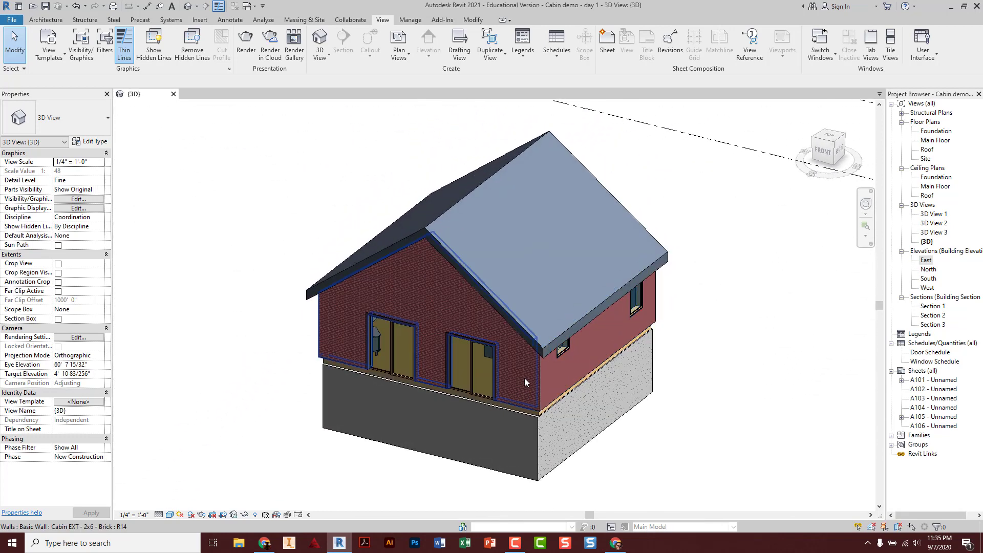
right_click(490, 297)
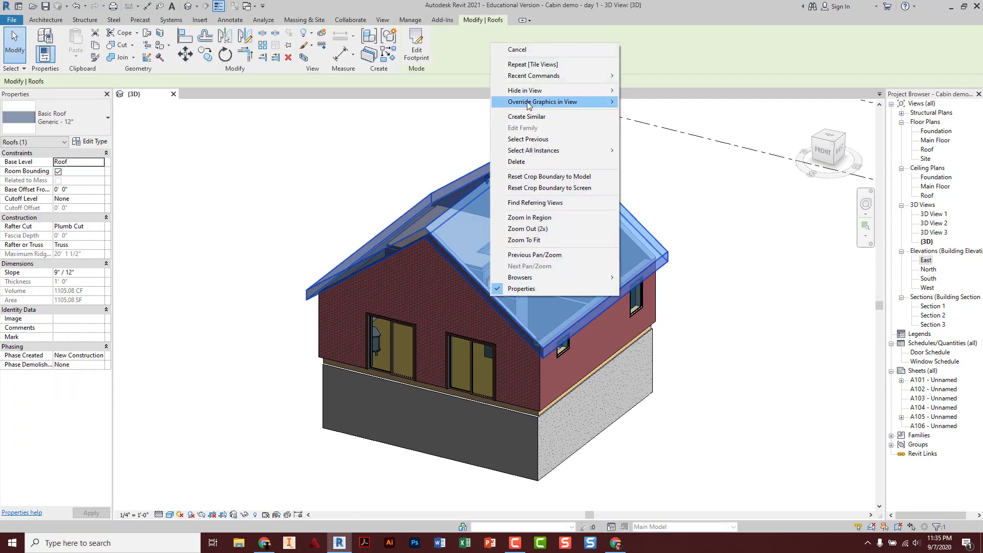
mouse_move(533, 91)
left_click(644, 91)
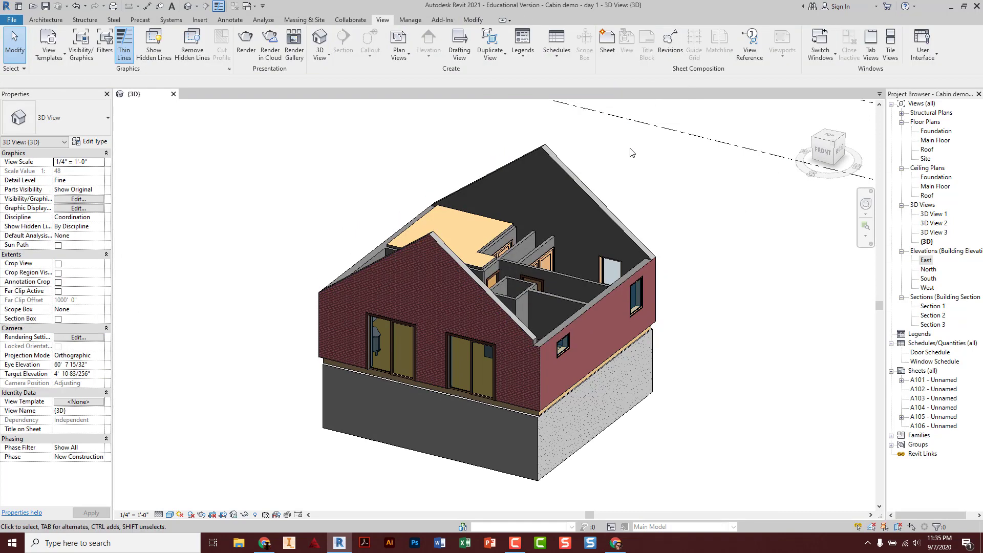
middle_click_drag(517, 353, 534, 180, "shift")
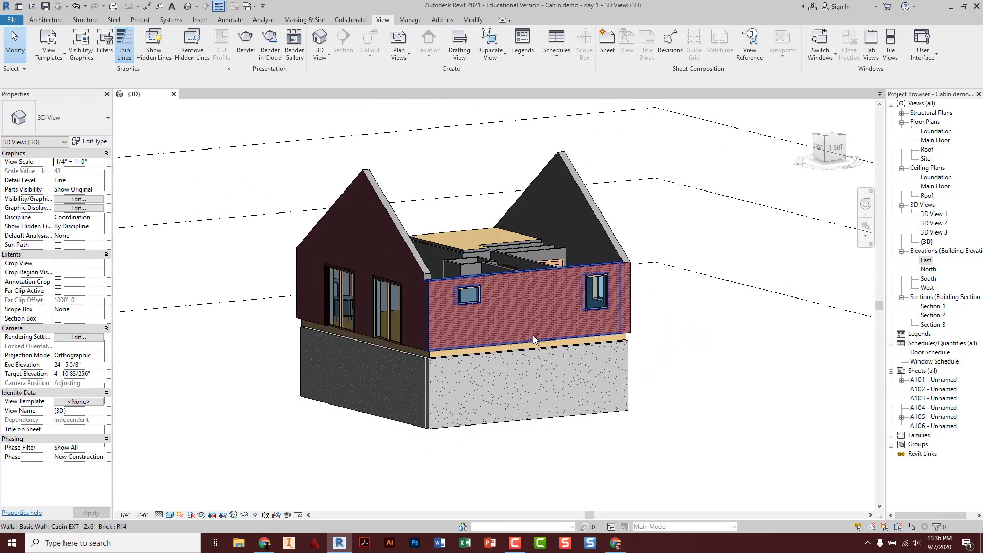
middle_click_drag(535, 339, 461, 323, "shift")
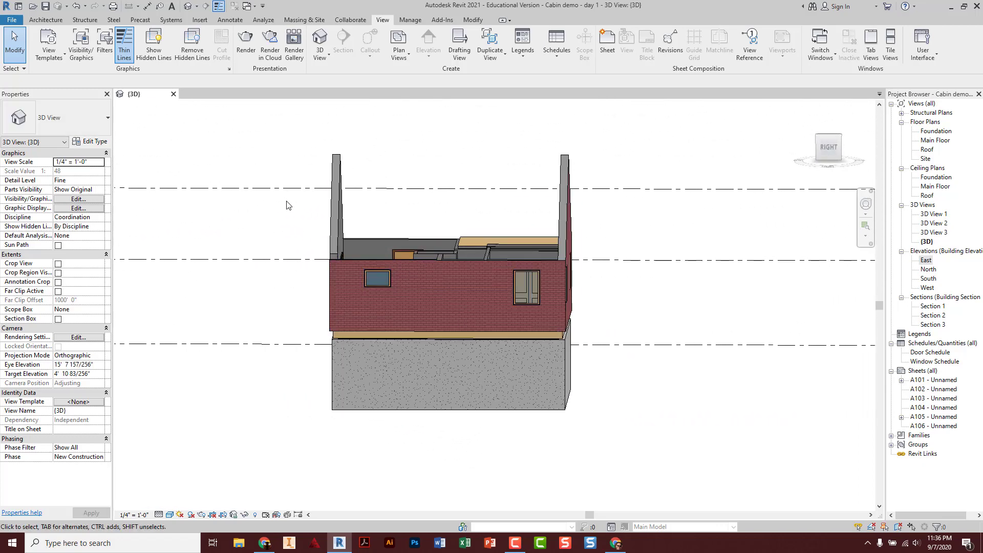
left_click(829, 149)
scroll(423, 308, "up", 5)
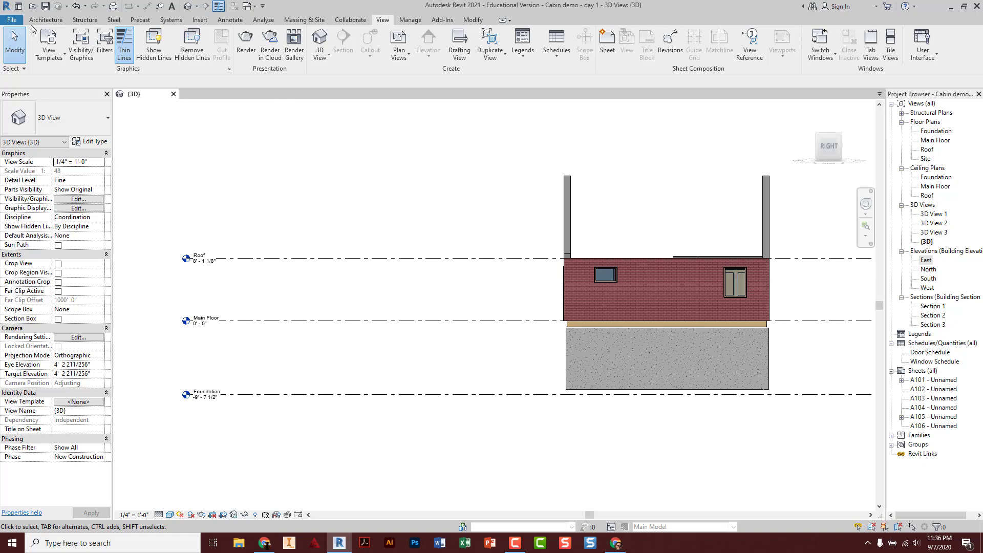
Close the cabin's 3D view without saving and return to the course website in Chrome
left_click(175, 95)
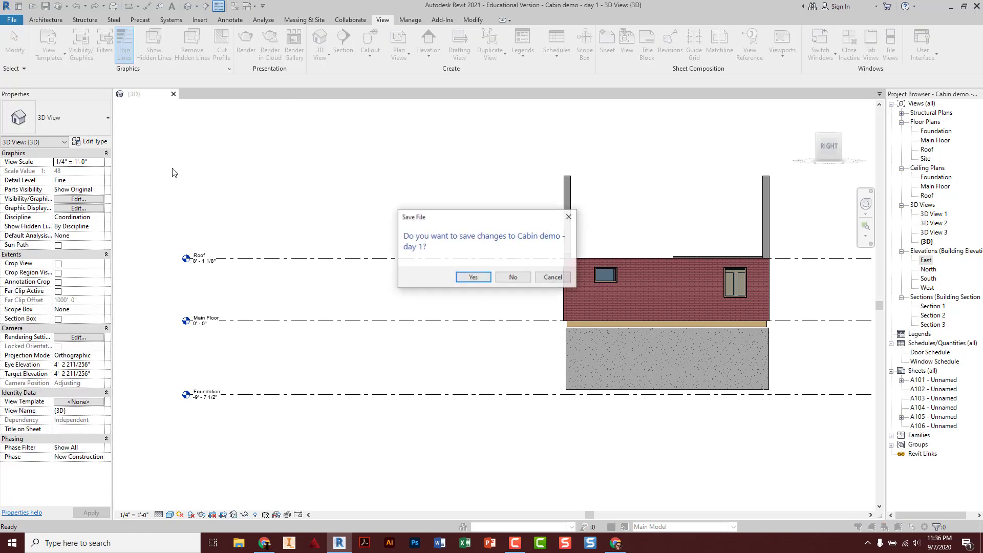
left_click(509, 278)
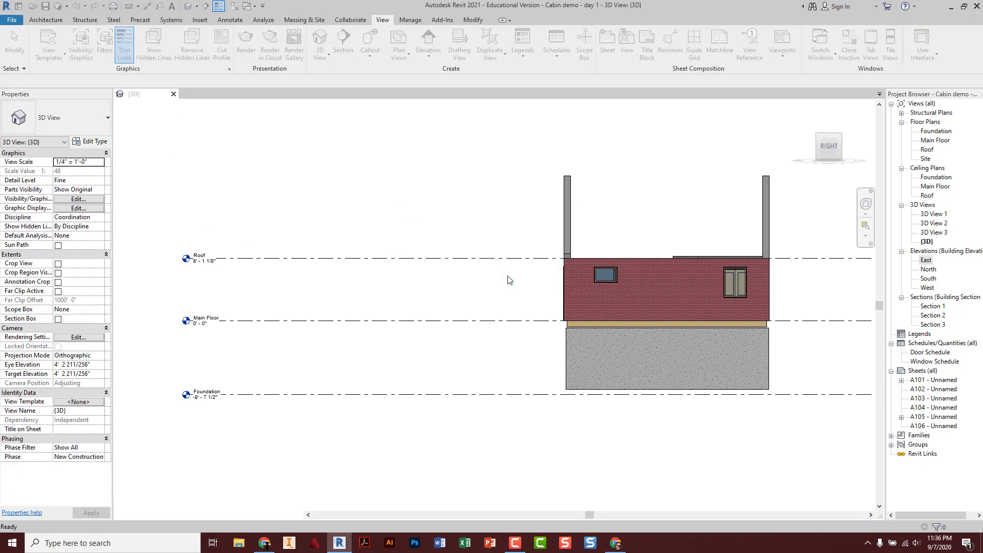
left_click(264, 542)
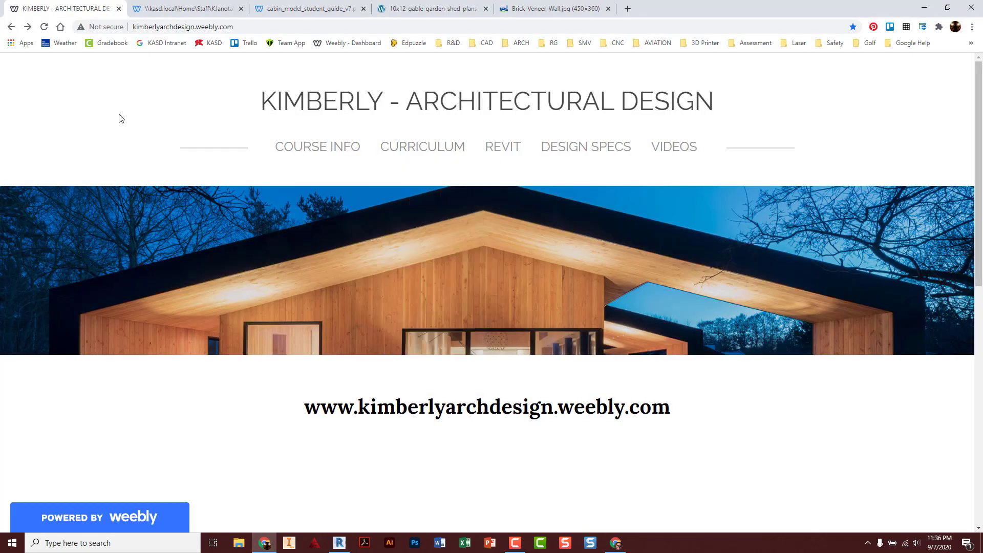
mouse_move(421, 149)
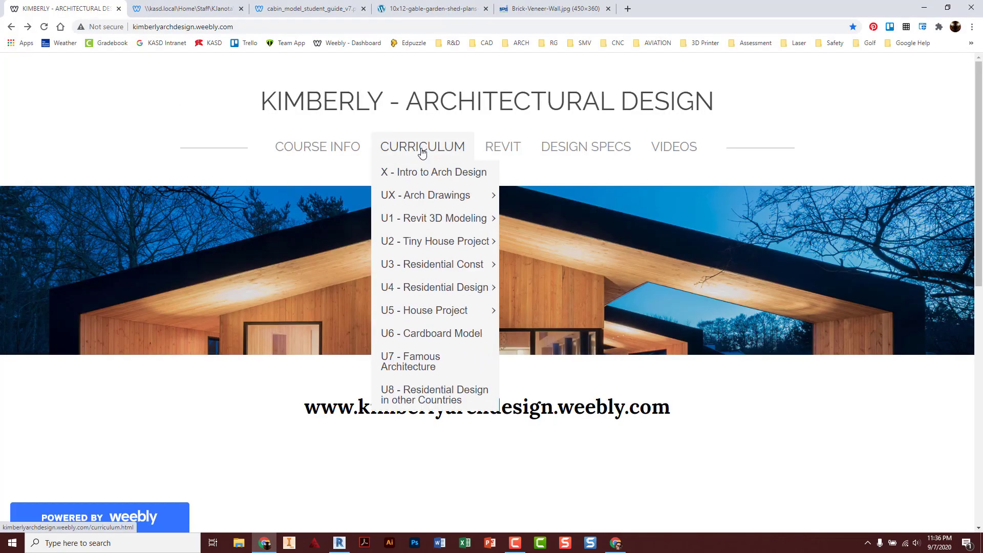
mouse_move(432, 220)
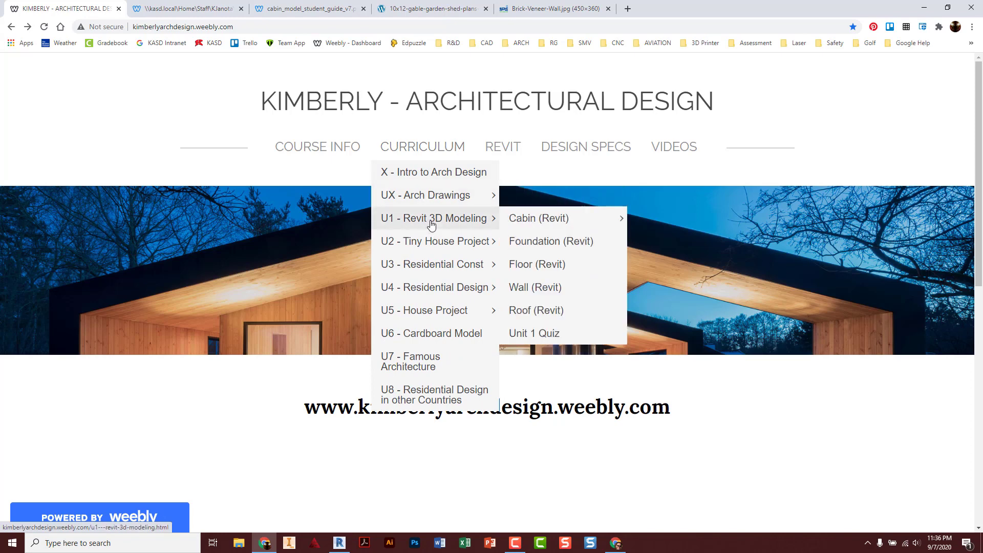
mouse_move(517, 219)
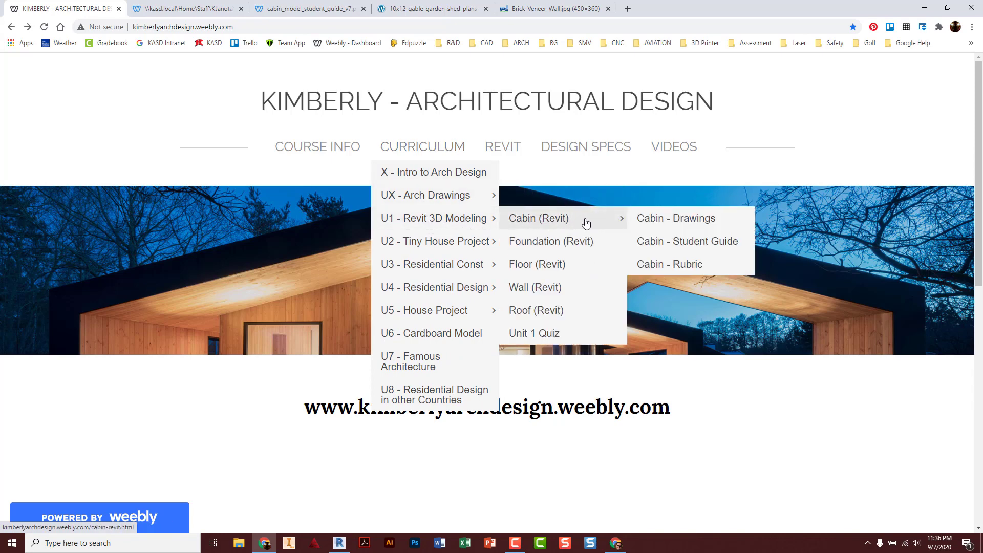
left_click(701, 220)
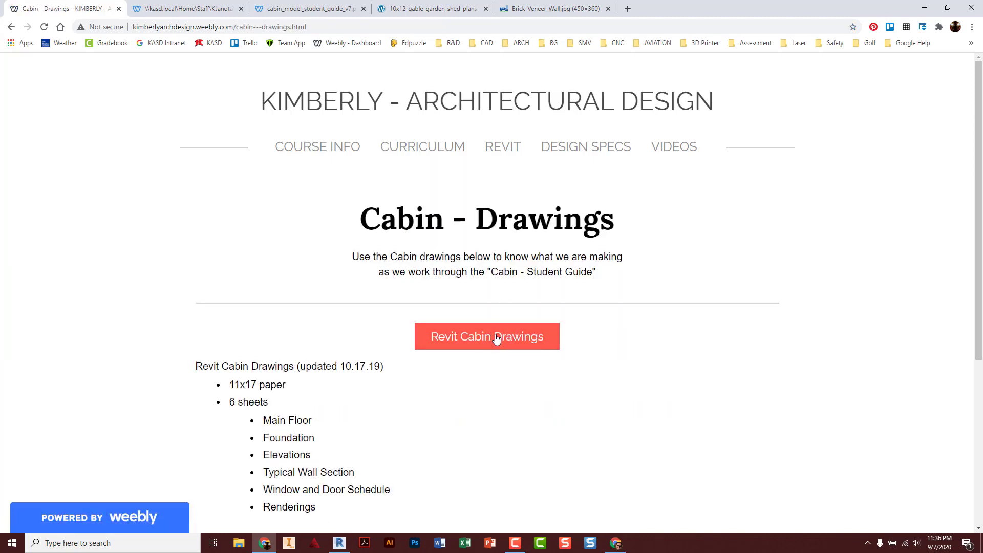
left_click(495, 333)
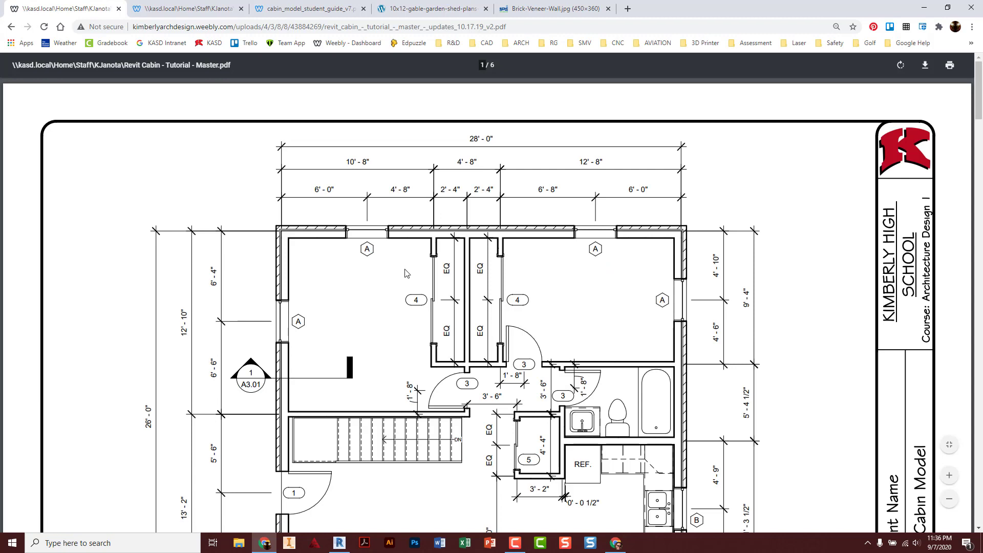
scroll(700, 329, "down", 3)
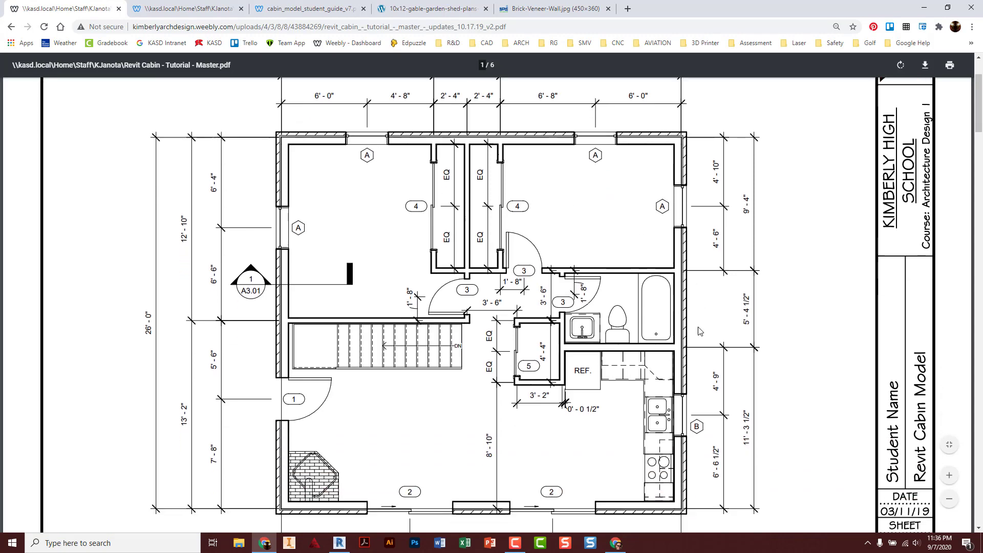
left_click(948, 499)
left_click(948, 500)
scroll(457, 316, "up", 2)
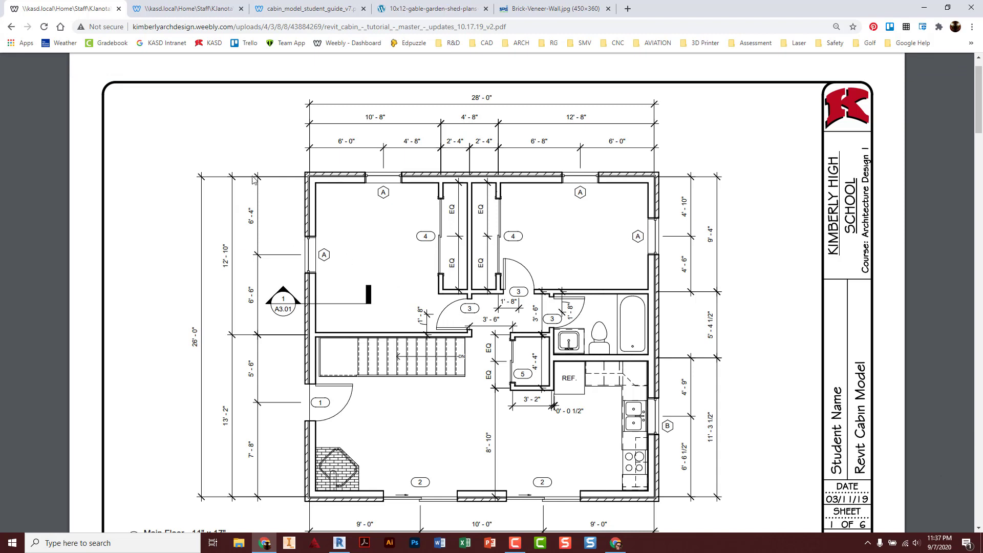
scroll(258, 171, "down", 1)
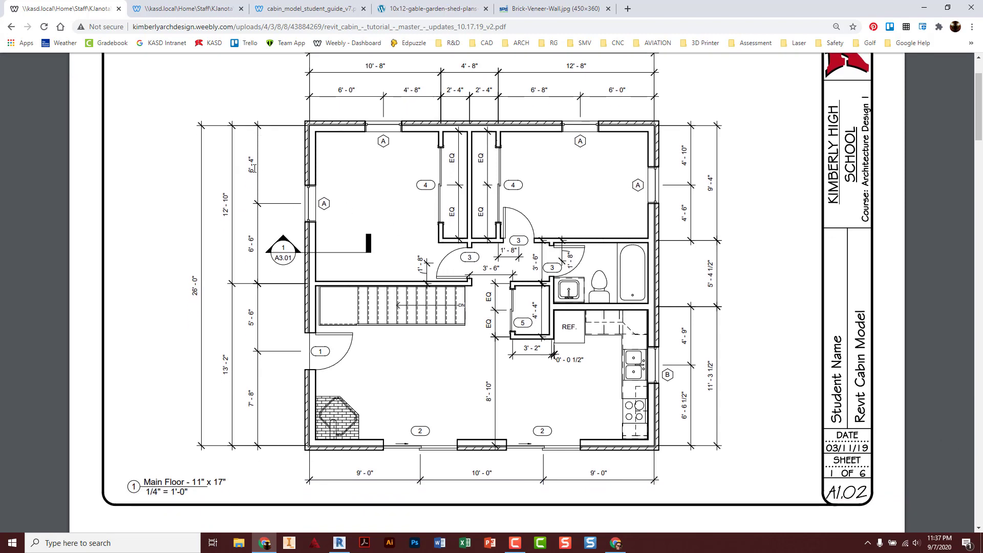
left_click(11, 27)
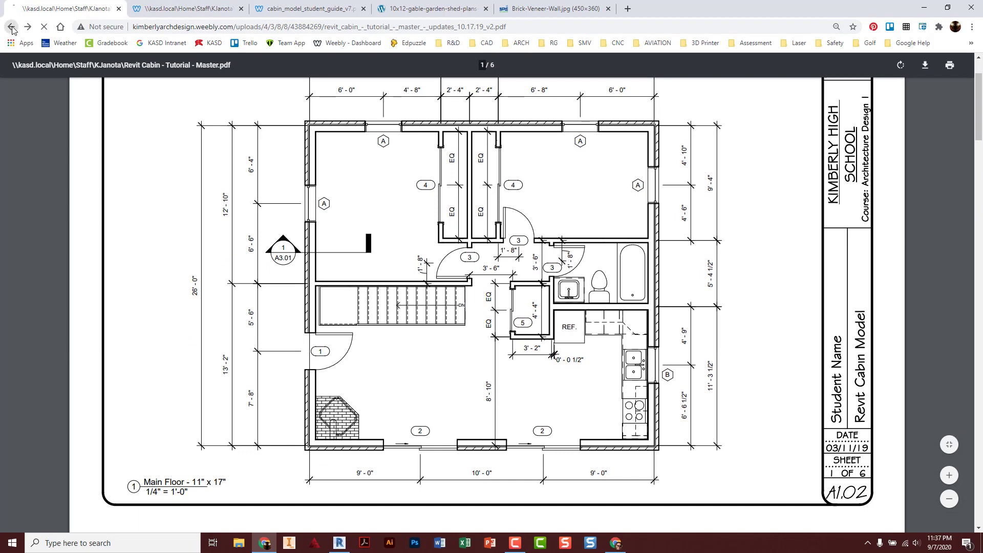
left_click(11, 27)
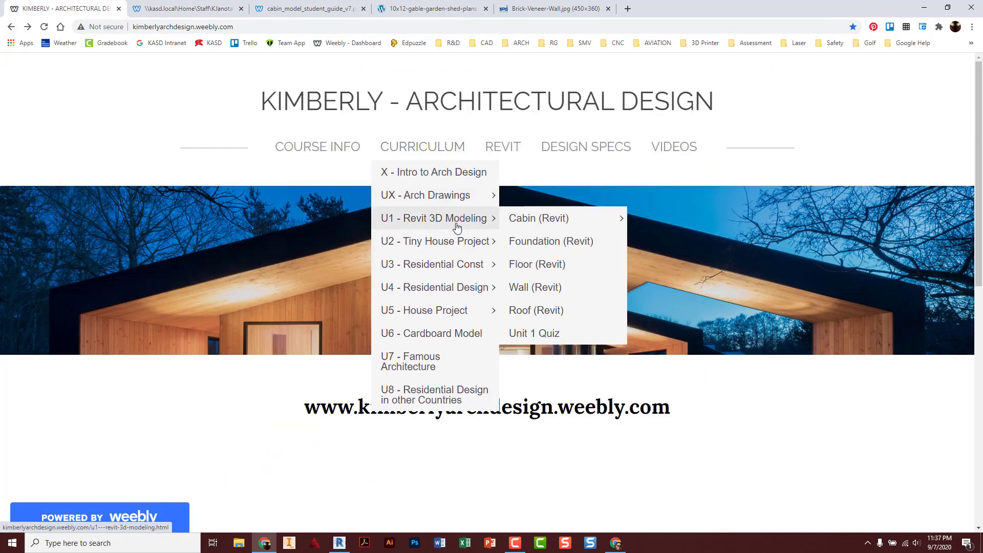
Open the Cabin - Student Guide PDF from the course Curriculum menu, then minimize Chrome
mouse_move(544, 219)
left_click(692, 243)
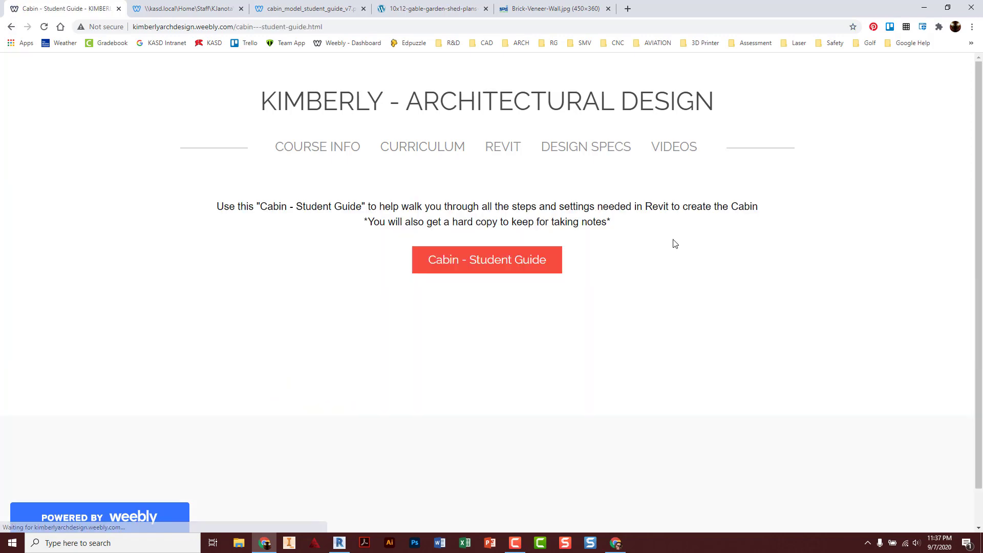
left_click(503, 263)
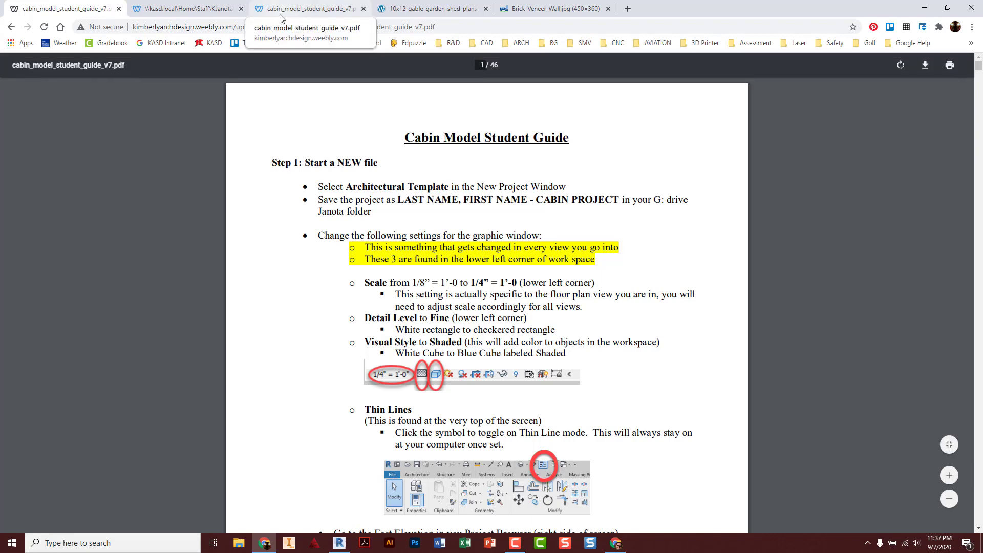
left_click(924, 7)
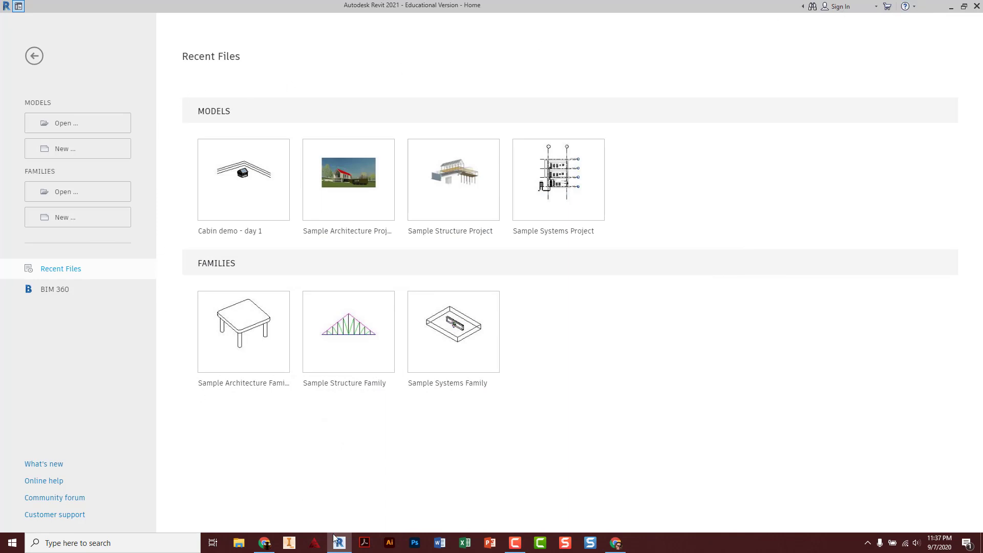
Create a new project from the Imperial-Architectural Template
mouse_move(342, 546)
left_click(71, 152)
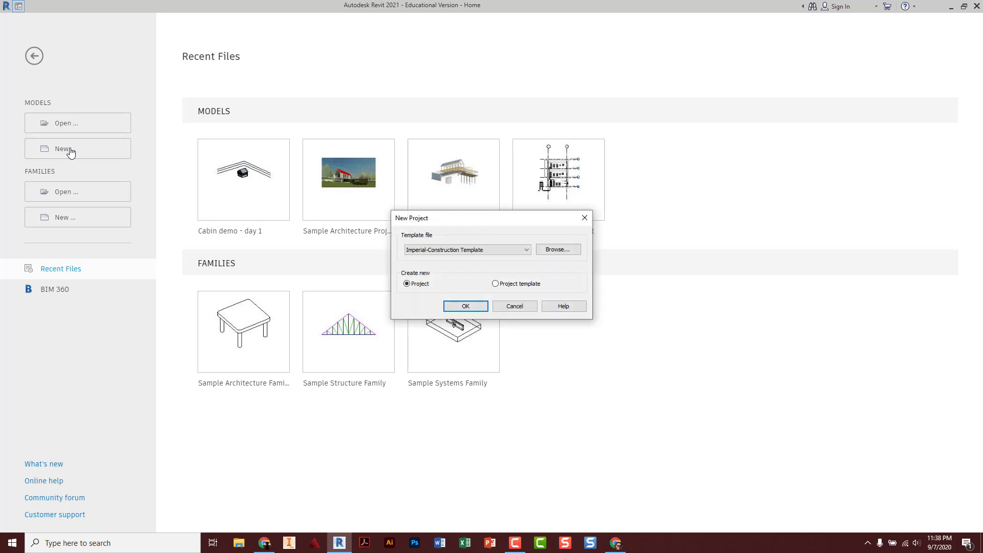
left_click(490, 250)
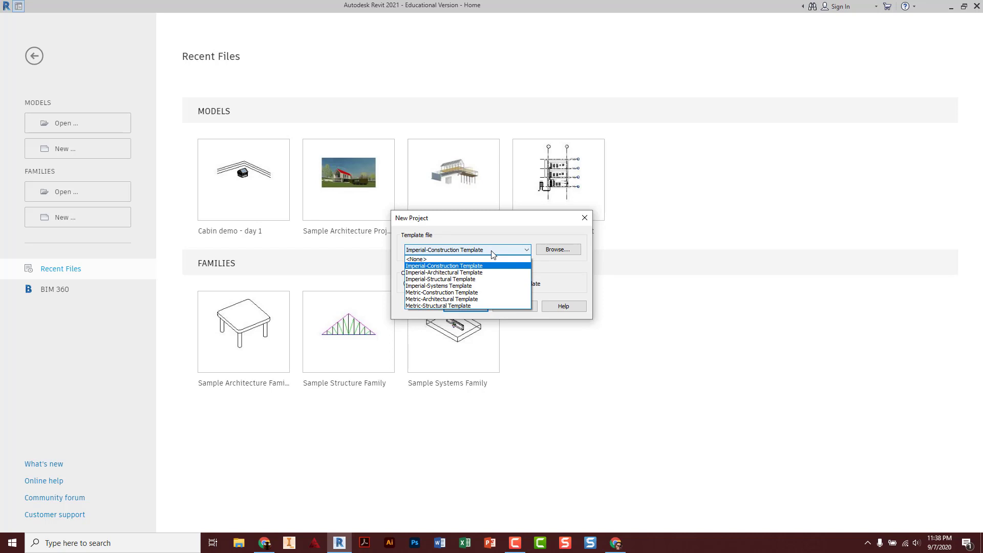
left_click(472, 272)
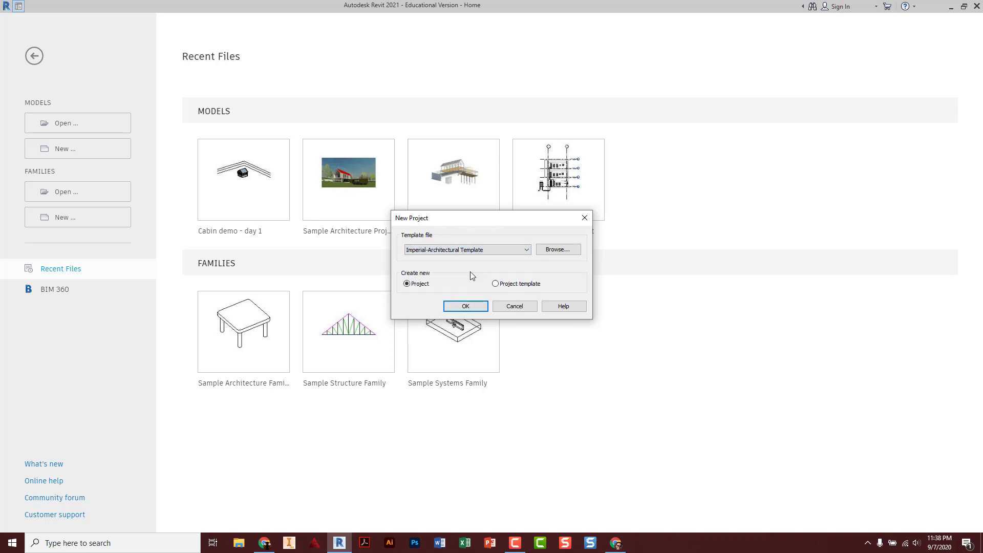
left_click(471, 306)
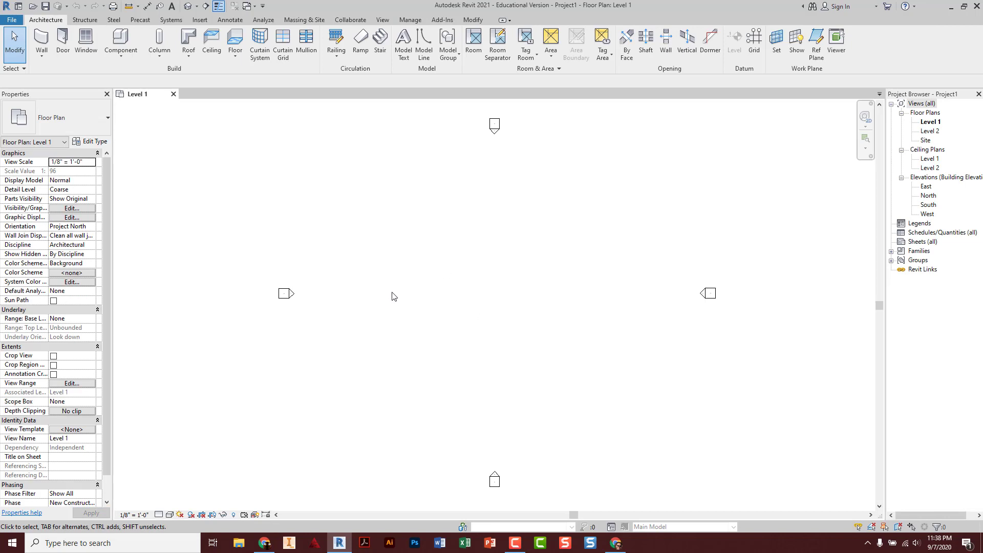
Save As a project, browsing to Group (G:) > KHS > Teachers and Students
left_click(17, 22)
mouse_move(30, 140)
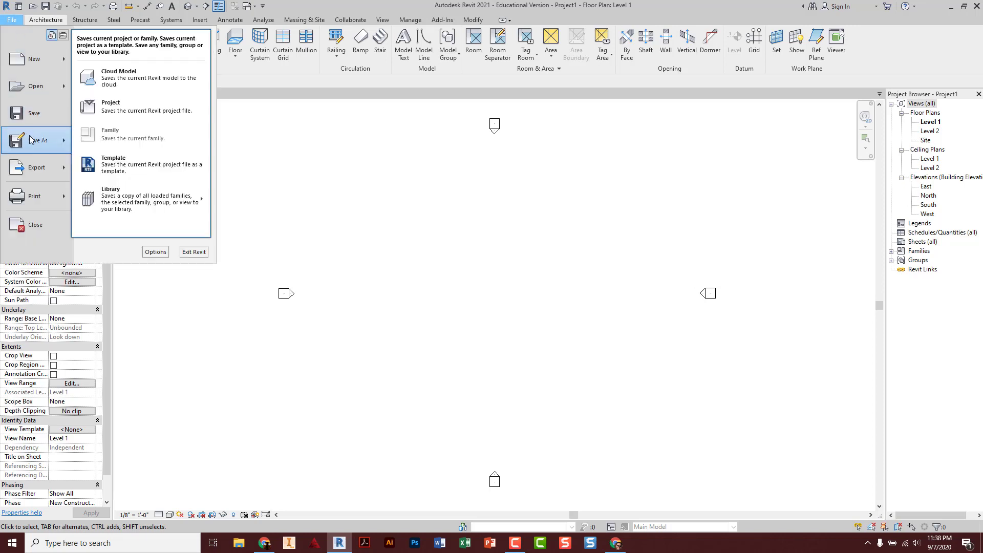
left_click(150, 112)
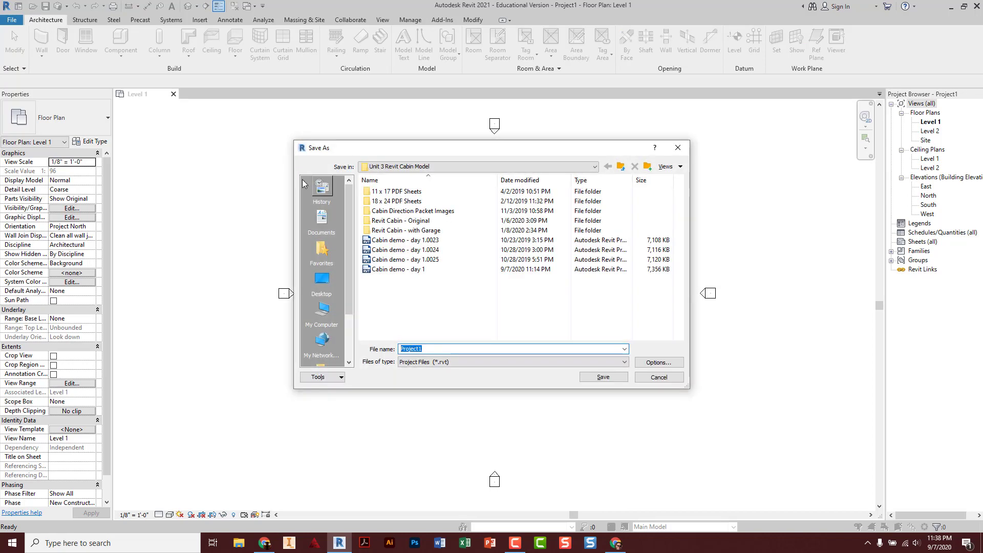
left_click(458, 171)
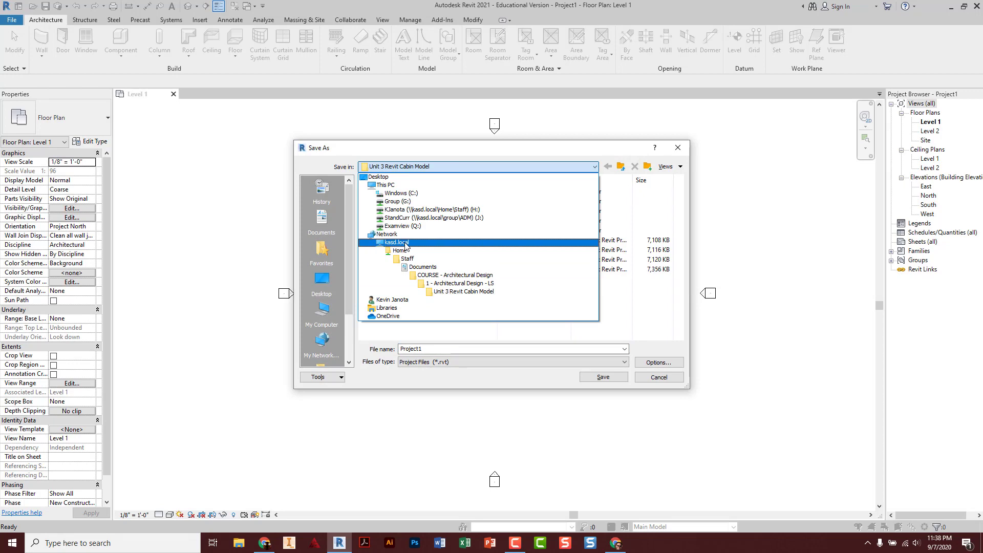
left_click(397, 203)
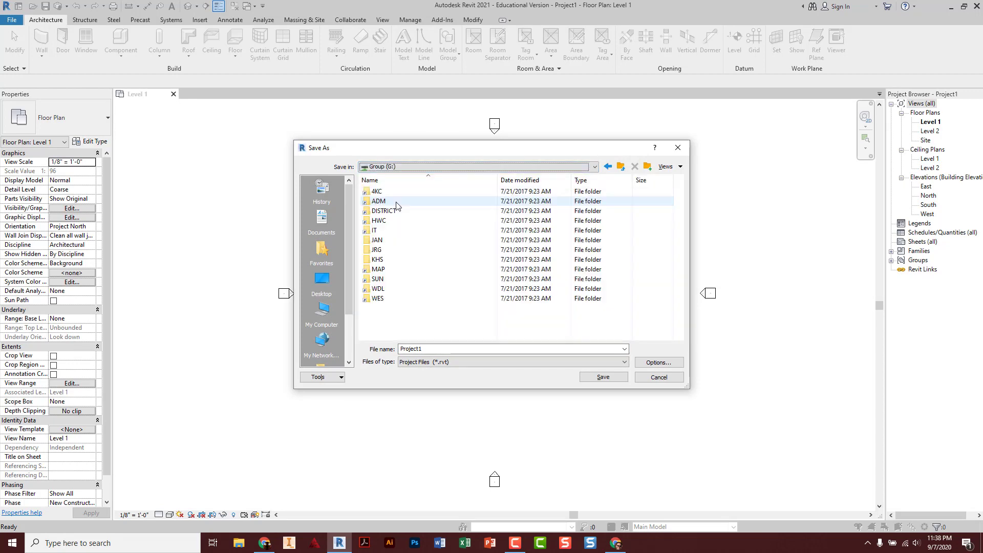
double_click(391, 259)
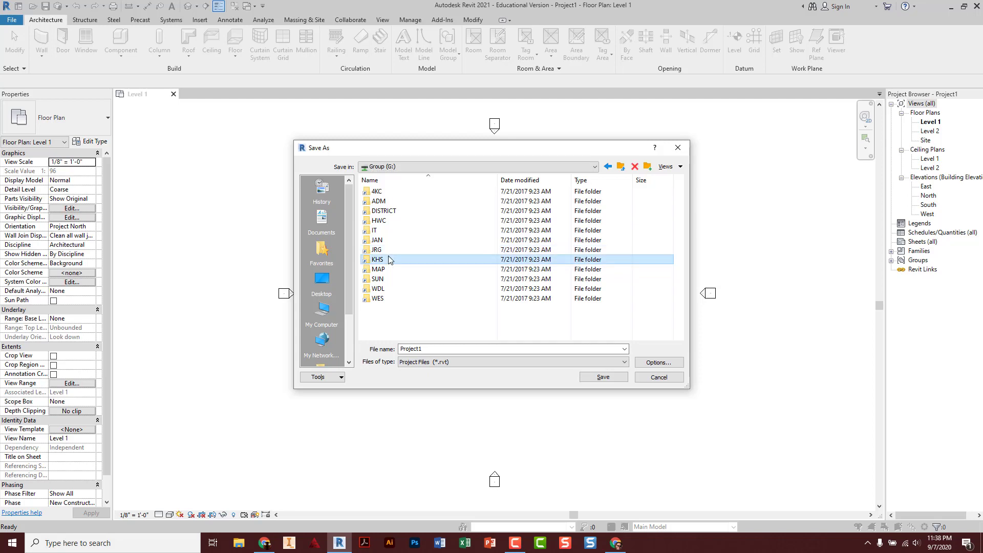
double_click(404, 288)
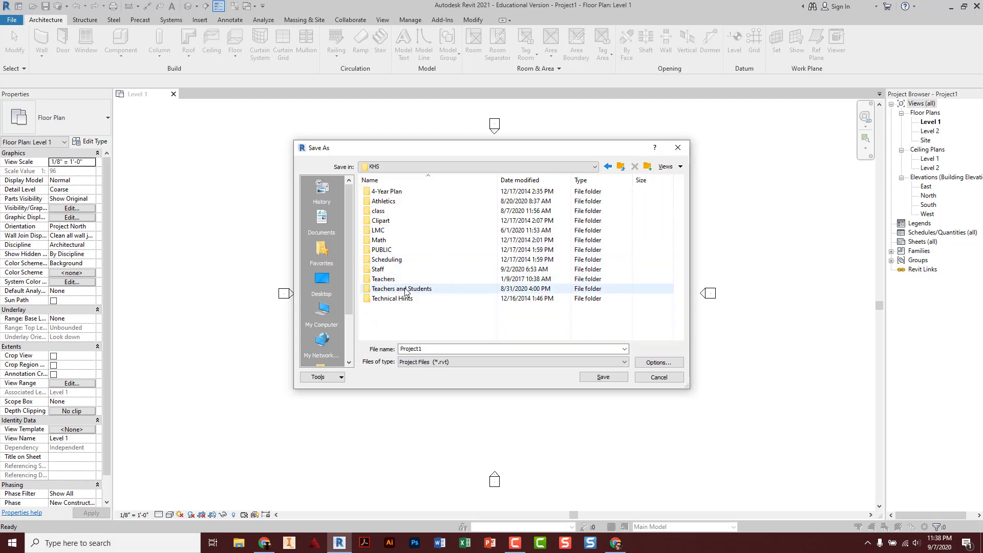
Go through the personal and class folders into 1-Cabin and save as the student's name plus 'Cabin Project'
scroll(404, 289, "down", 12)
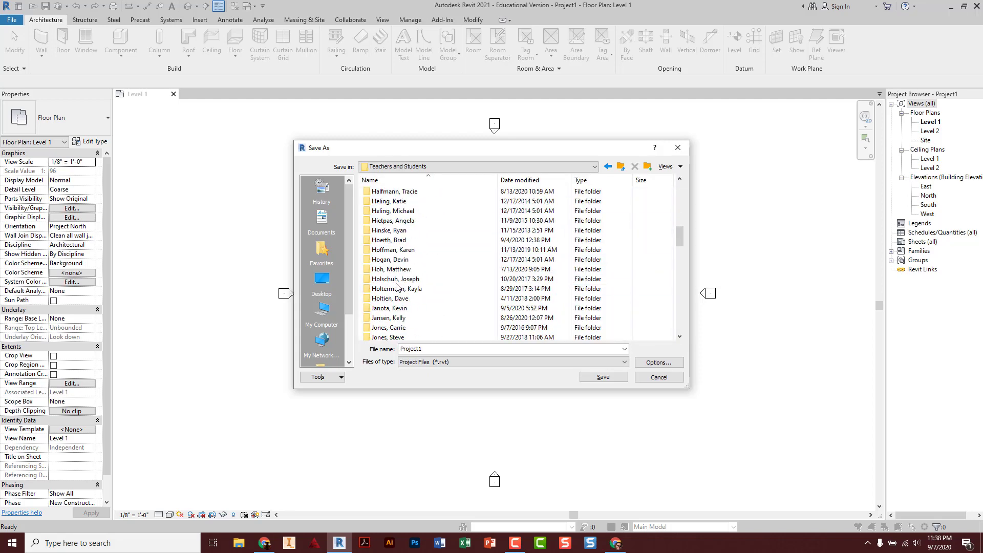
double_click(398, 309)
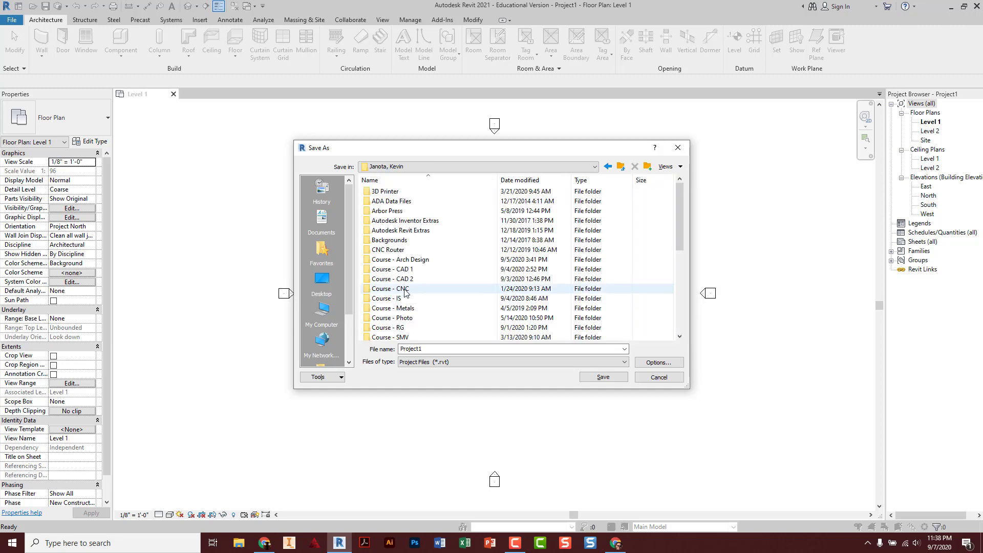
left_click(414, 262)
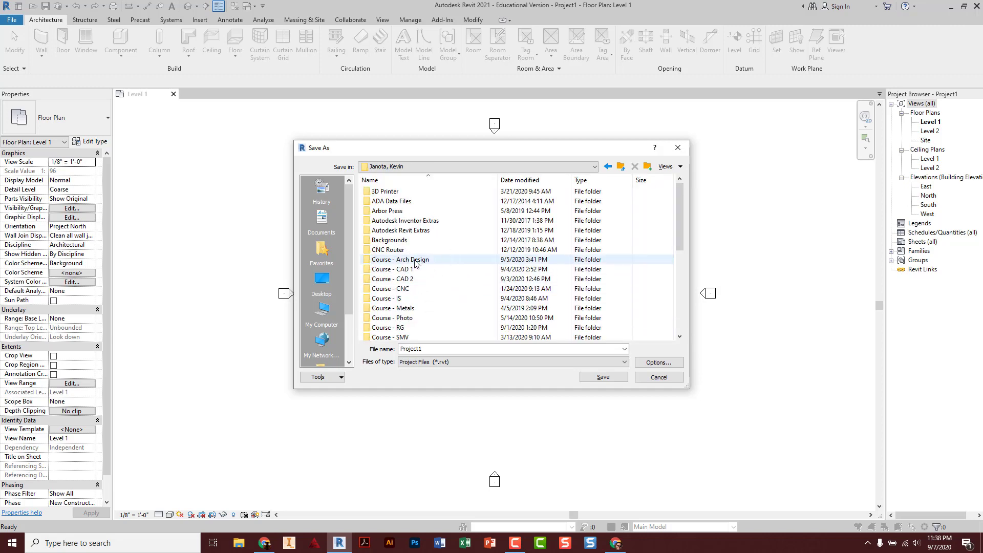
double_click(414, 262)
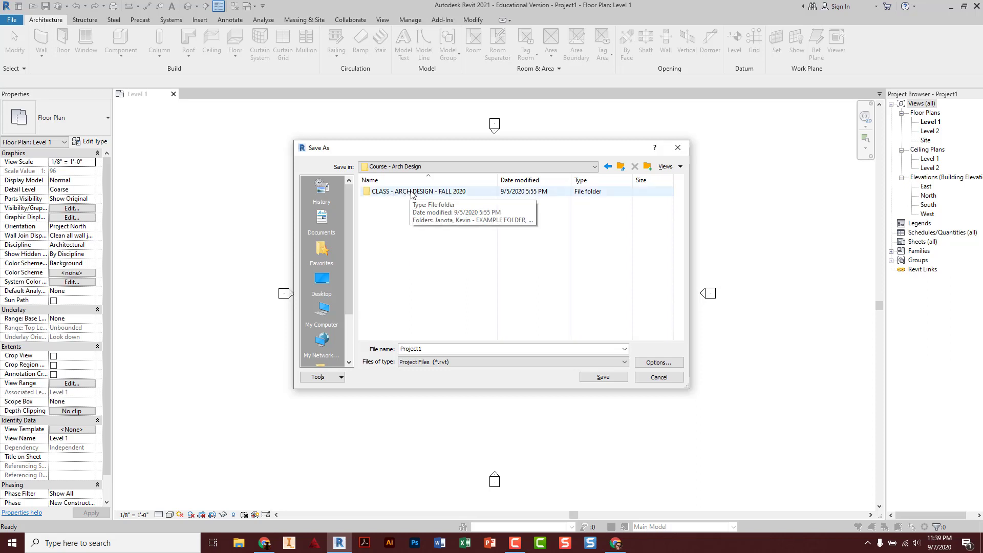
double_click(411, 192)
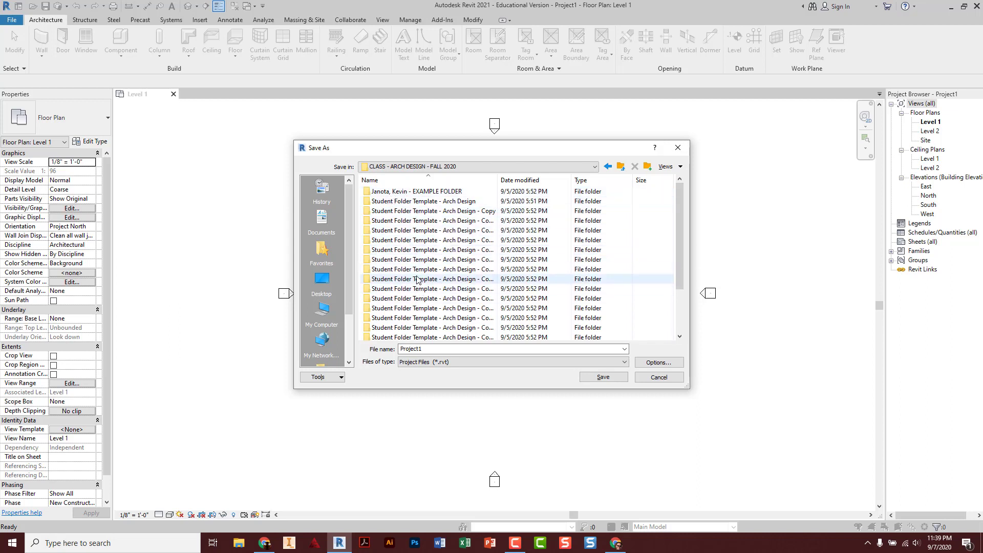
double_click(410, 193)
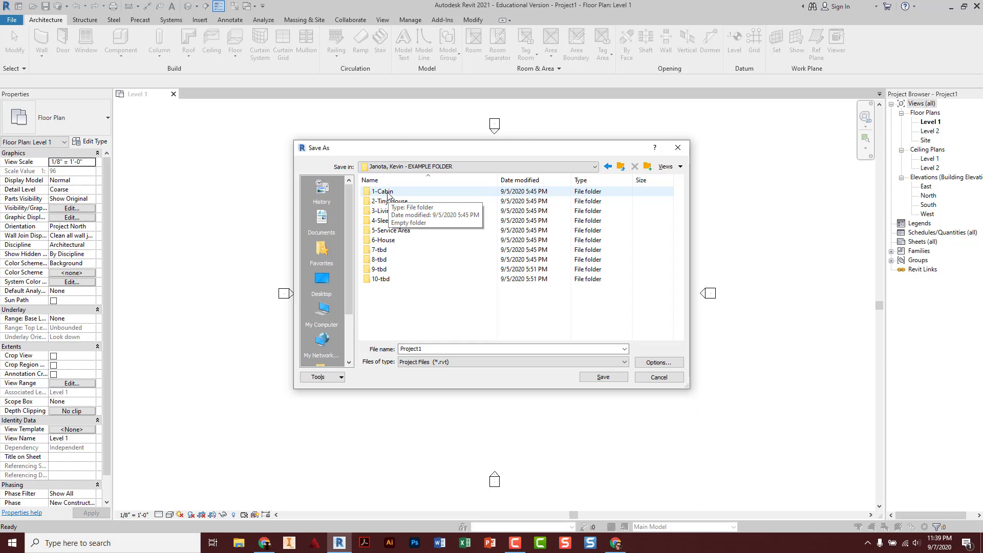
double_click(387, 192)
double_click(431, 348)
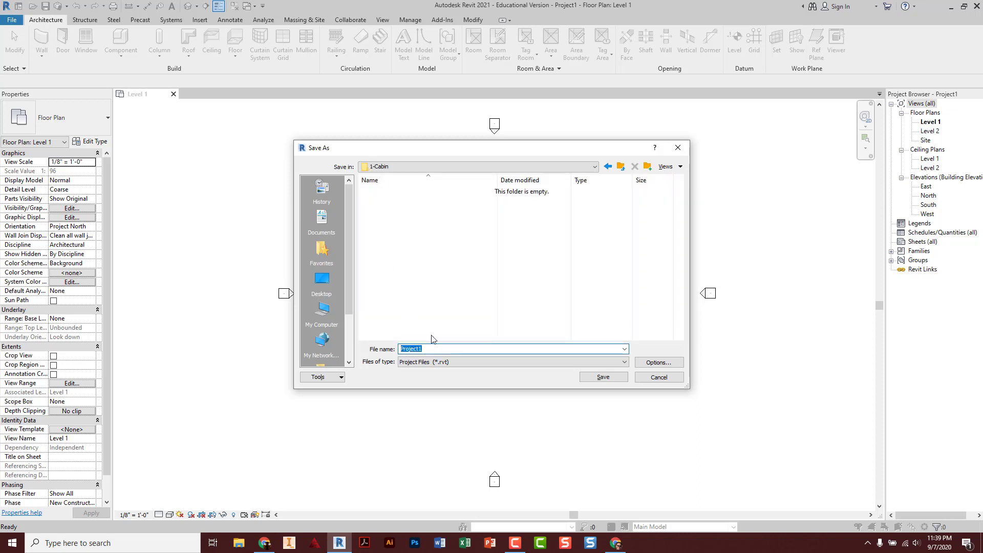
left_click(594, 376)
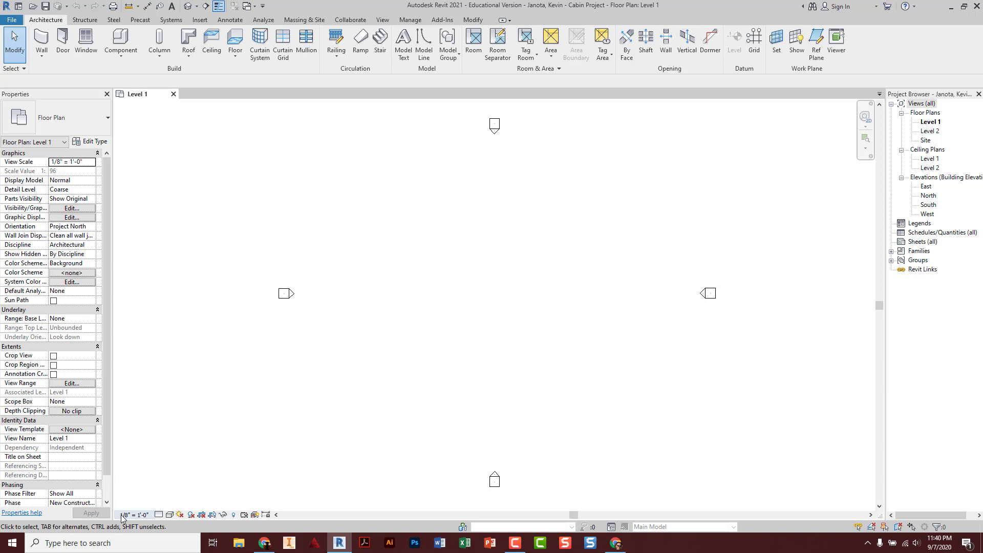
Give the Level 1 plan a 1/4" = 1'-0" scale, Fine detail level and Shaded visual style
left_click(134, 514)
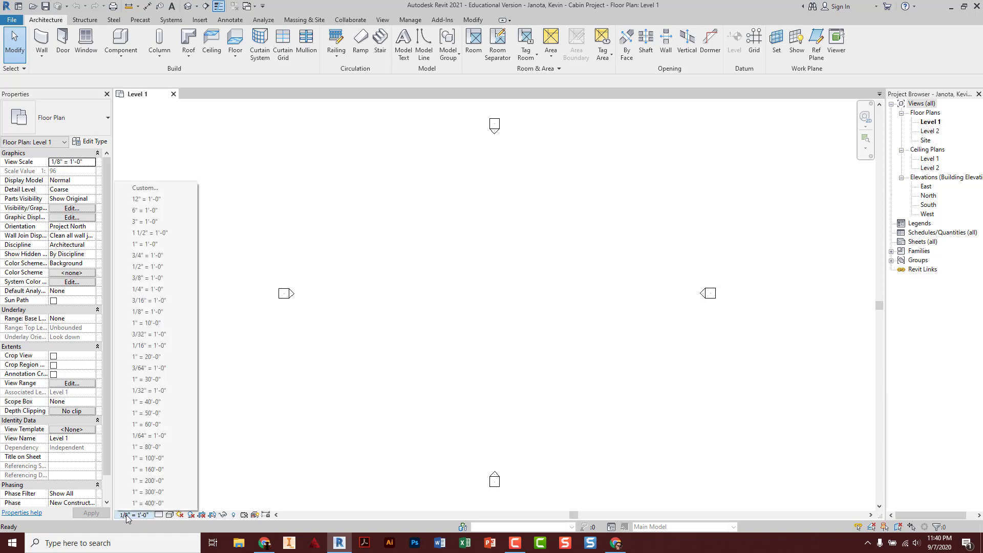
left_click(162, 290)
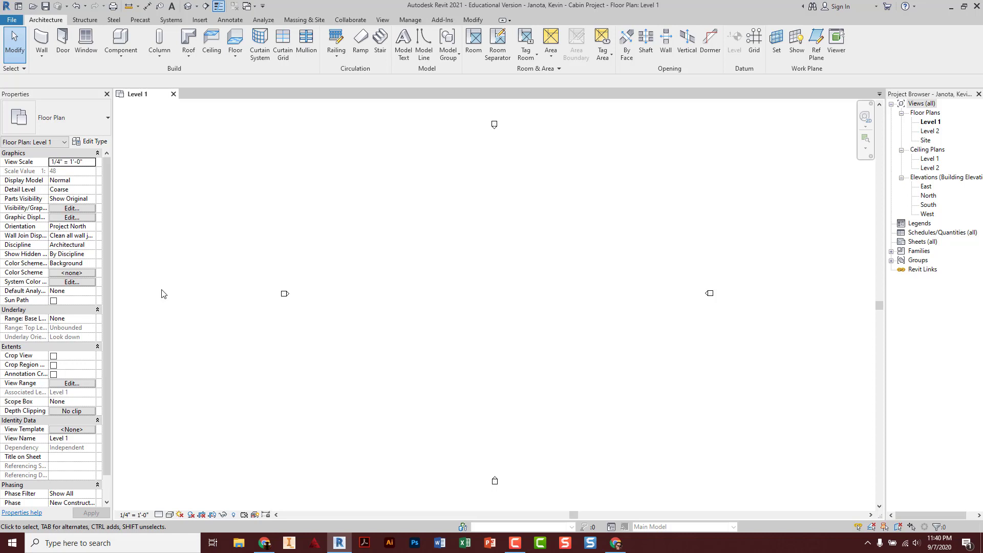
left_click(159, 514)
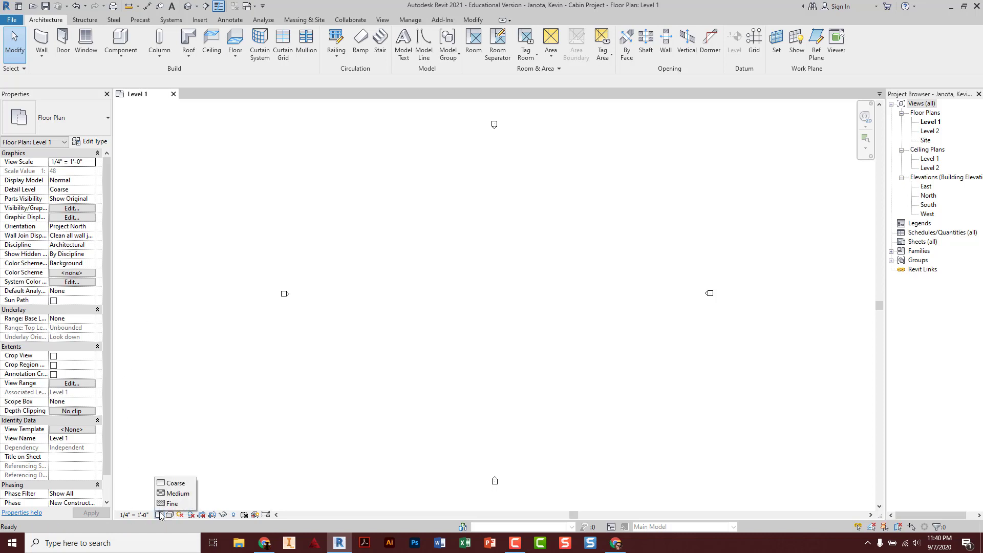
left_click(170, 503)
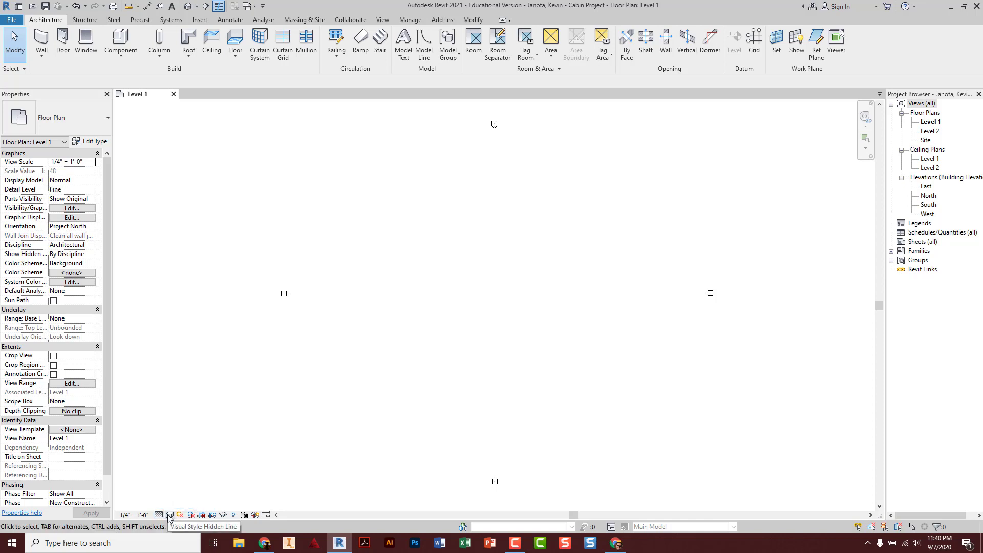
left_click(169, 515)
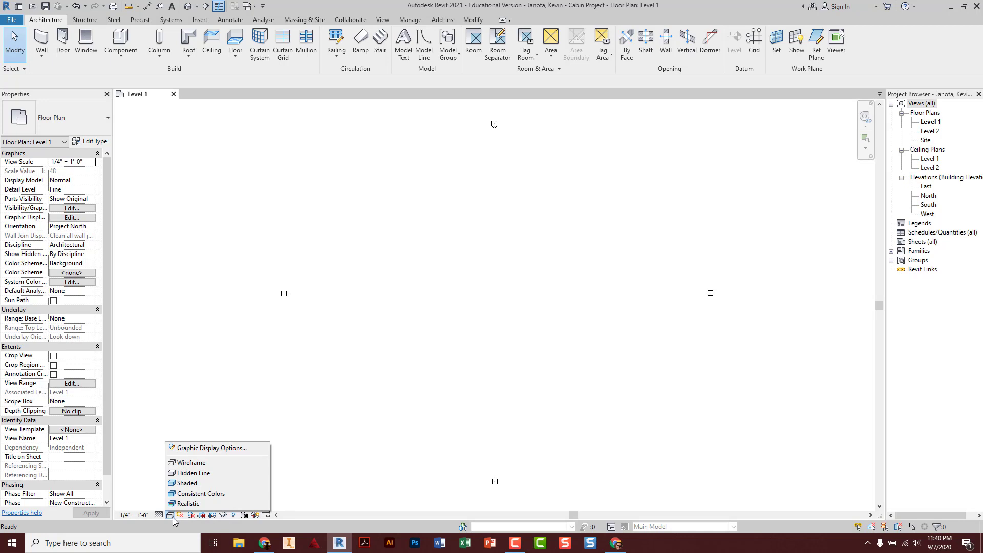
left_click(183, 484)
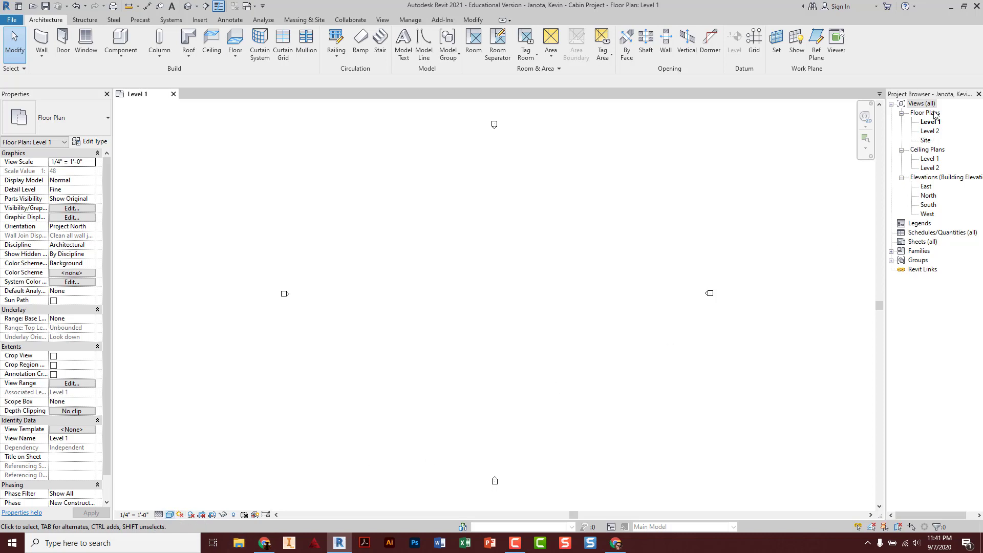
Open the Level 2 plan and set scale 1/4" = 1'-0", Fine detail and Shaded style
left_click(932, 132)
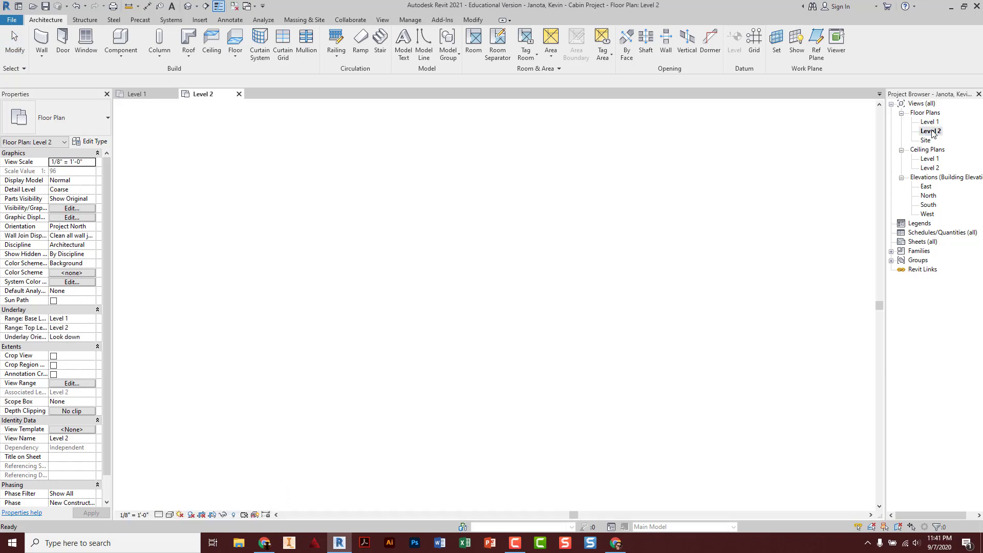
left_click(159, 502)
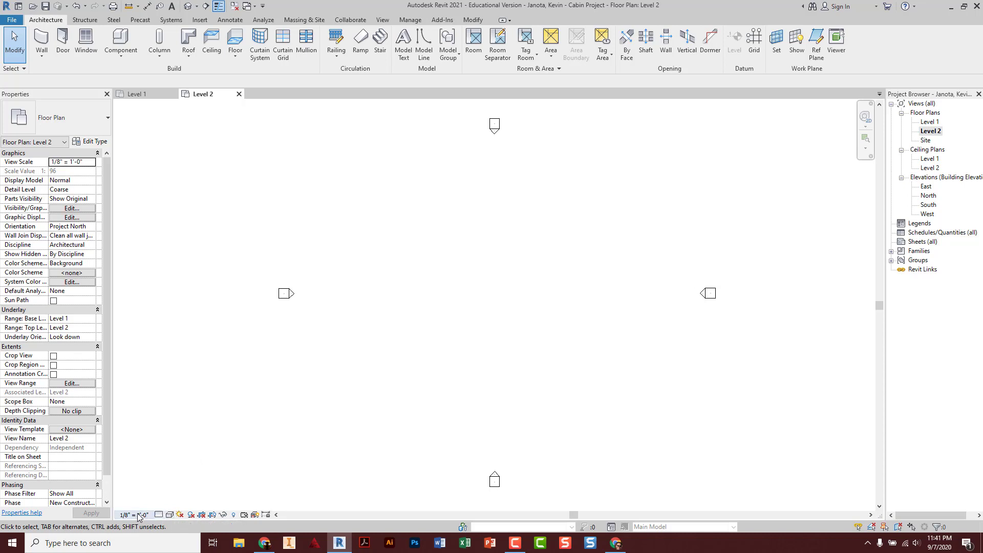
left_click(143, 515)
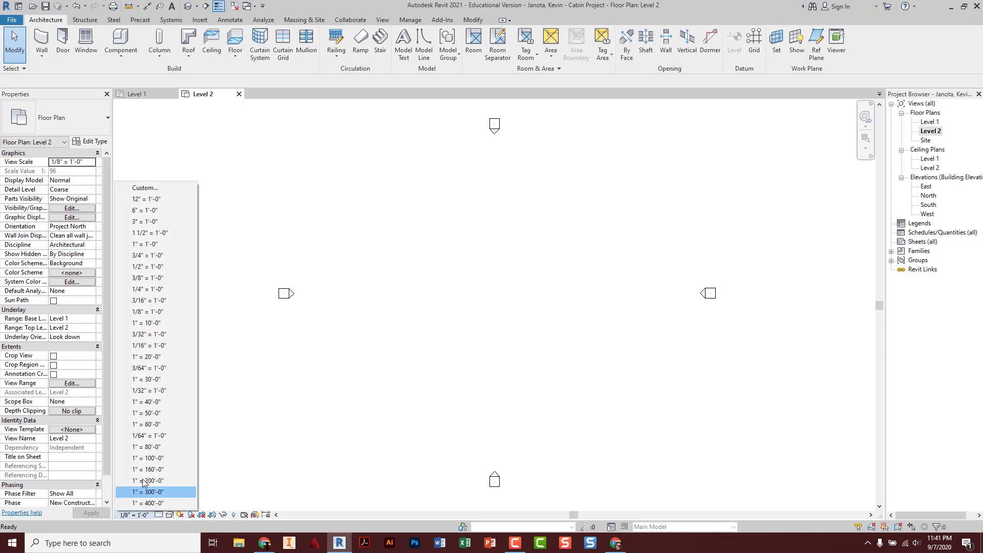
left_click(157, 290)
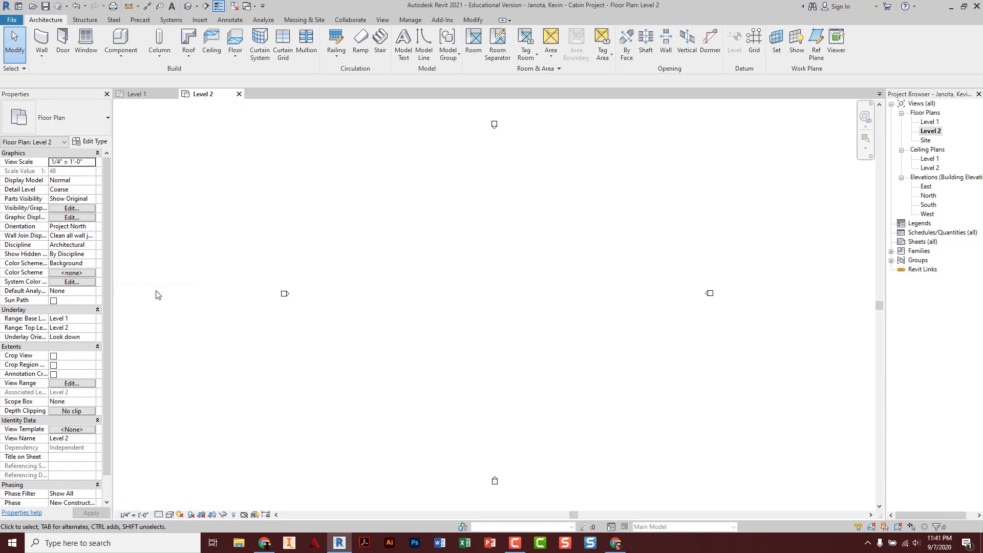
left_click(159, 514)
left_click(165, 504)
left_click(169, 514)
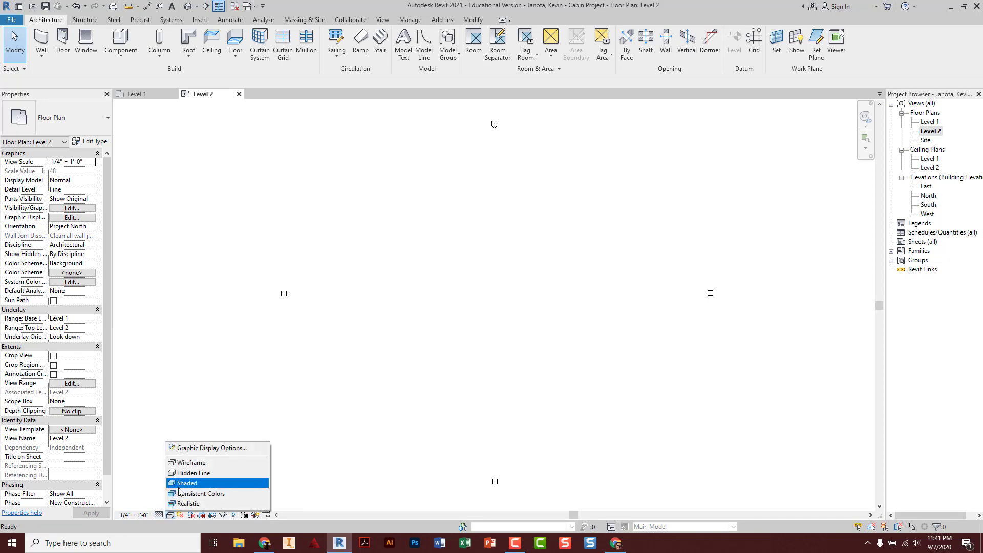
left_click(181, 484)
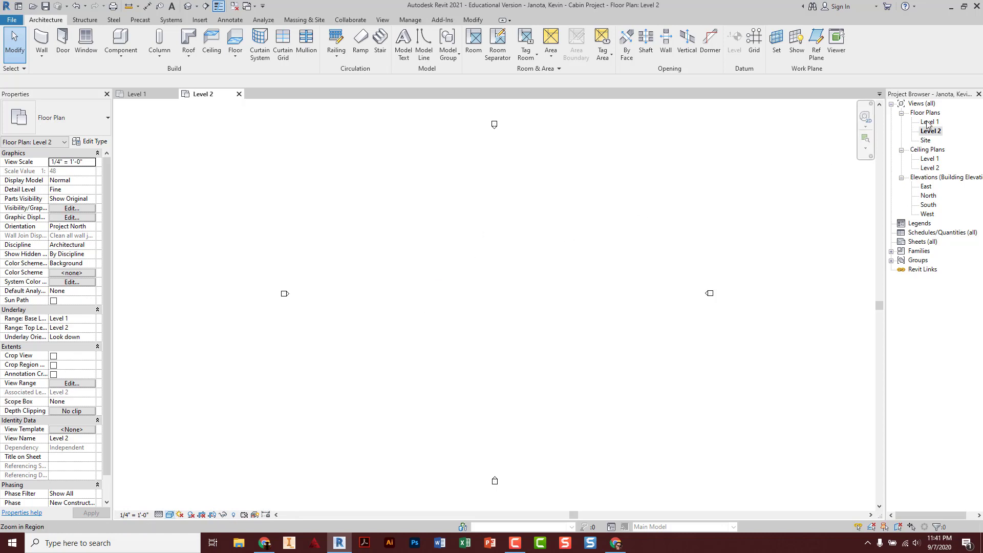
Return to the Level 1 plan and turn the View tab's Thin Lines display back on
double_click(929, 122)
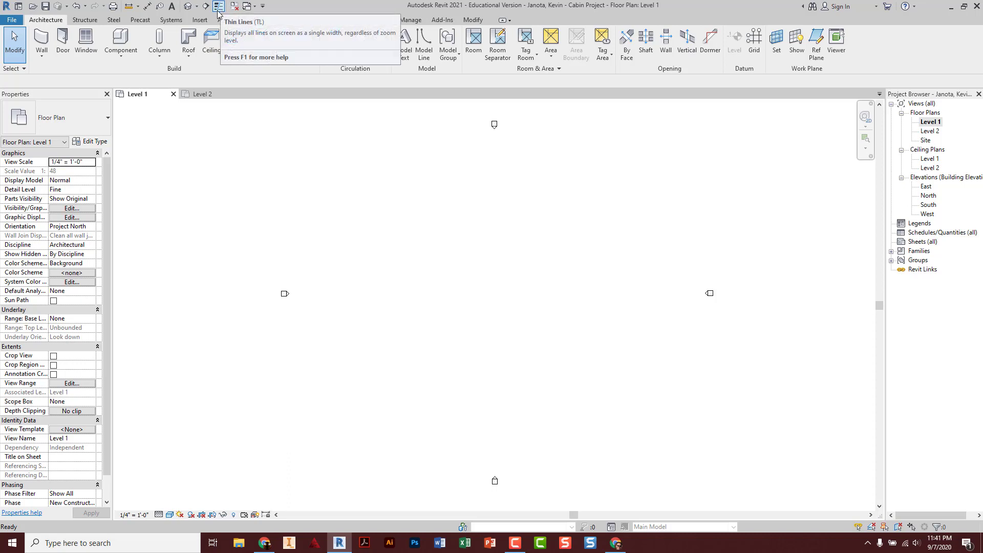
left_click(218, 6)
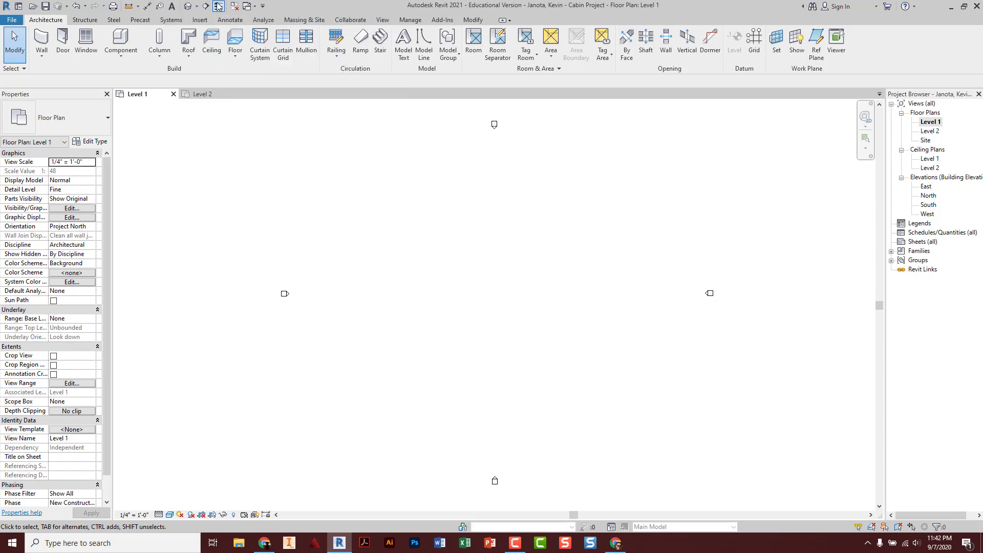
left_click(218, 6)
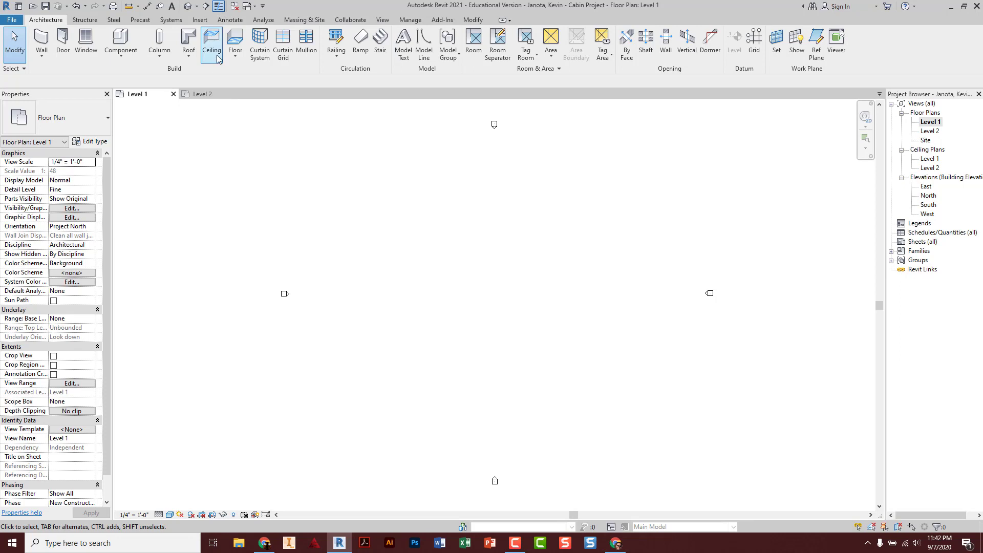
left_click(385, 23)
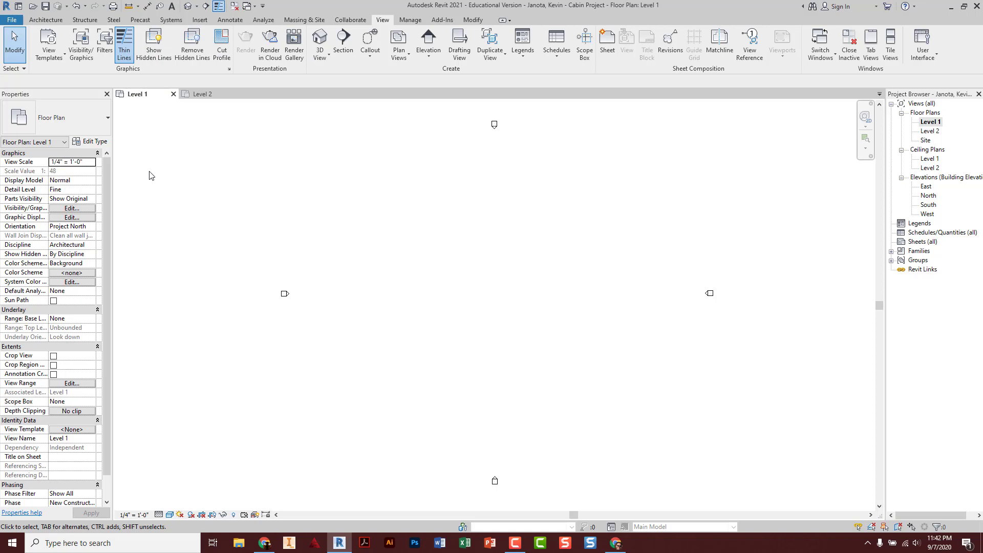
left_click(127, 52)
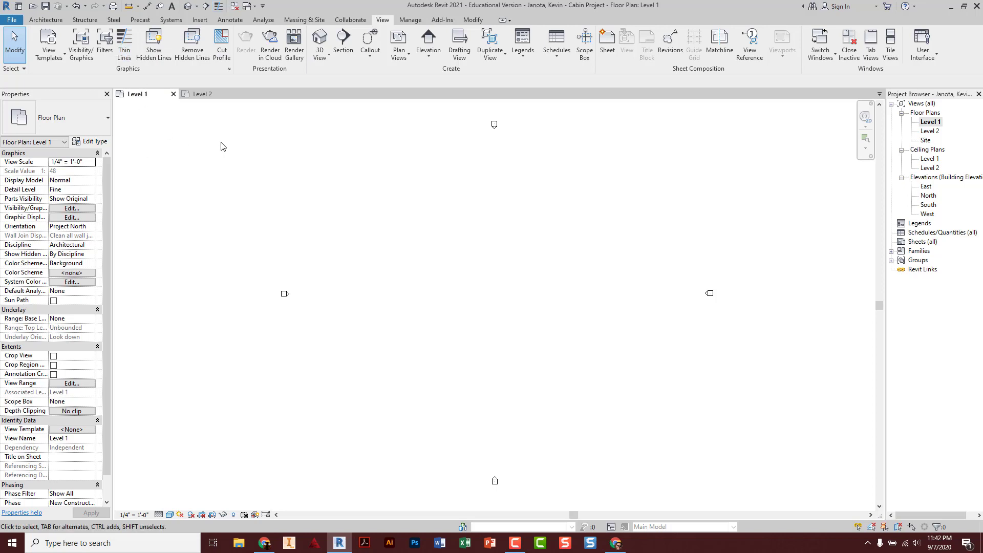
left_click(126, 37)
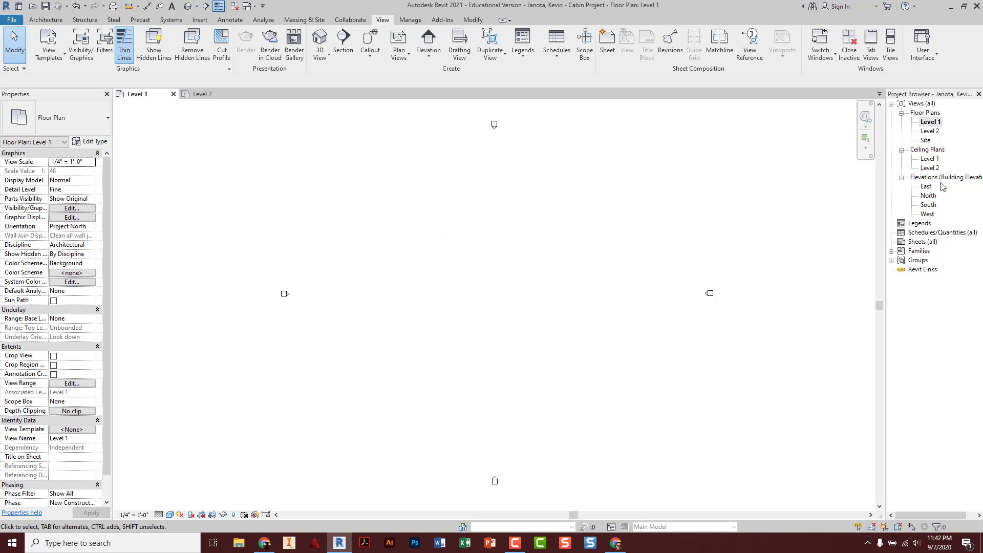
Open the East elevation and pan over to the level tags
double_click(925, 186)
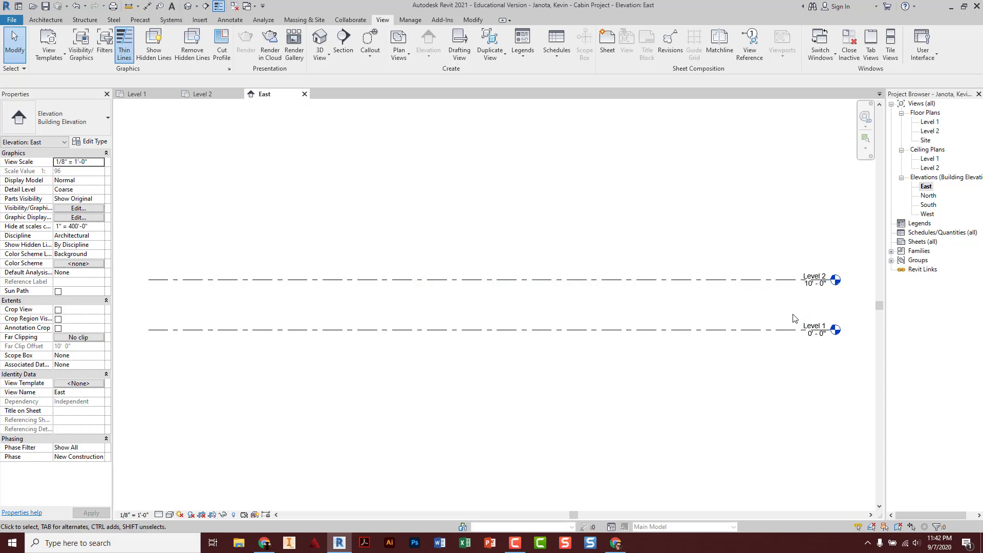
left_click(824, 325)
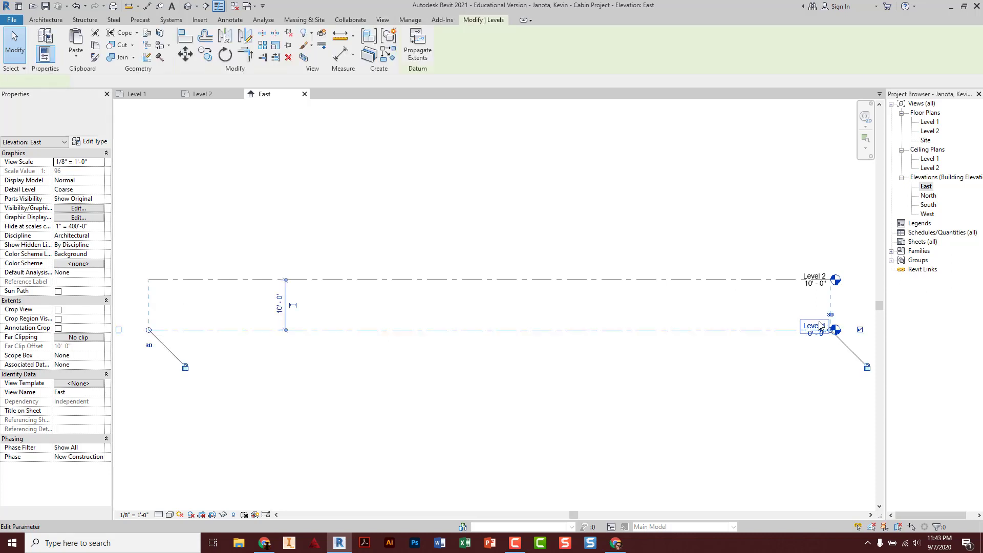
scroll(808, 329, "down", 1)
scroll(808, 328, "up", 6)
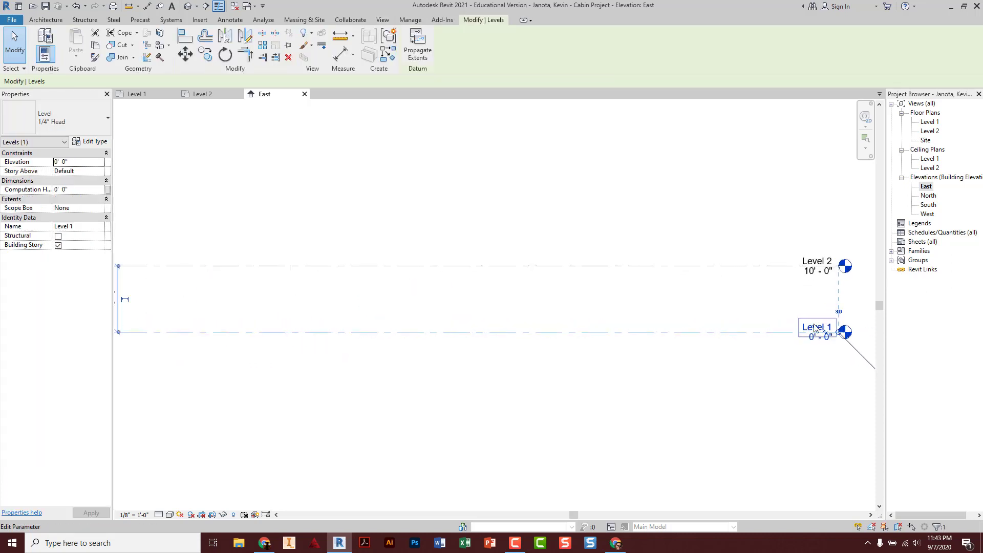
middle_click_drag(763, 307, 527, 309)
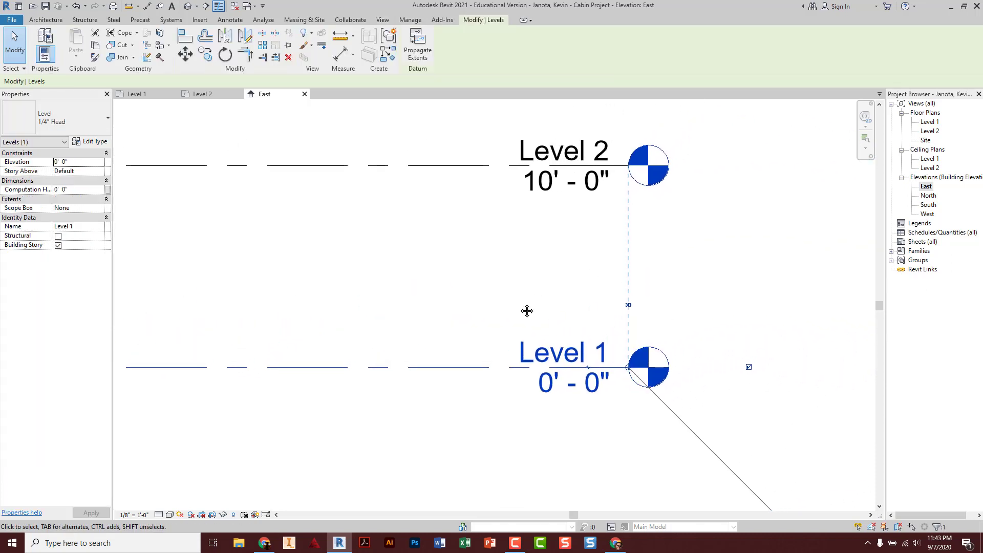
scroll(520, 307, "down", 2)
scroll(521, 309, "up", 1)
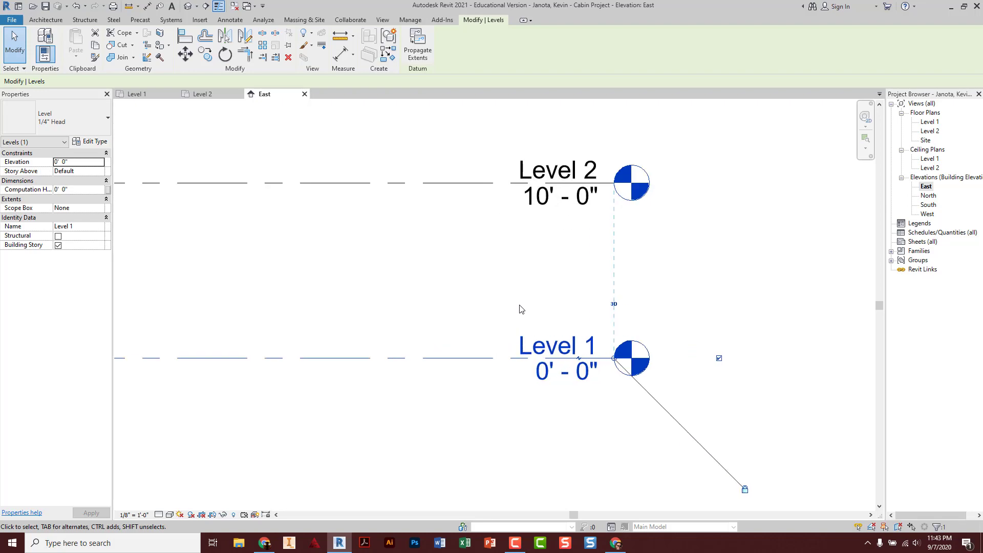
mouse_move(521, 310)
middle_mouse_down()
mouse_move(502, 300)
mouse_move(566, 324)
mouse_move(517, 316)
mouse_move(533, 307)
middle_mouse_up()
Rename Level 1 to 'Main Floor' and let the matching views be renamed too
left_click(463, 292)
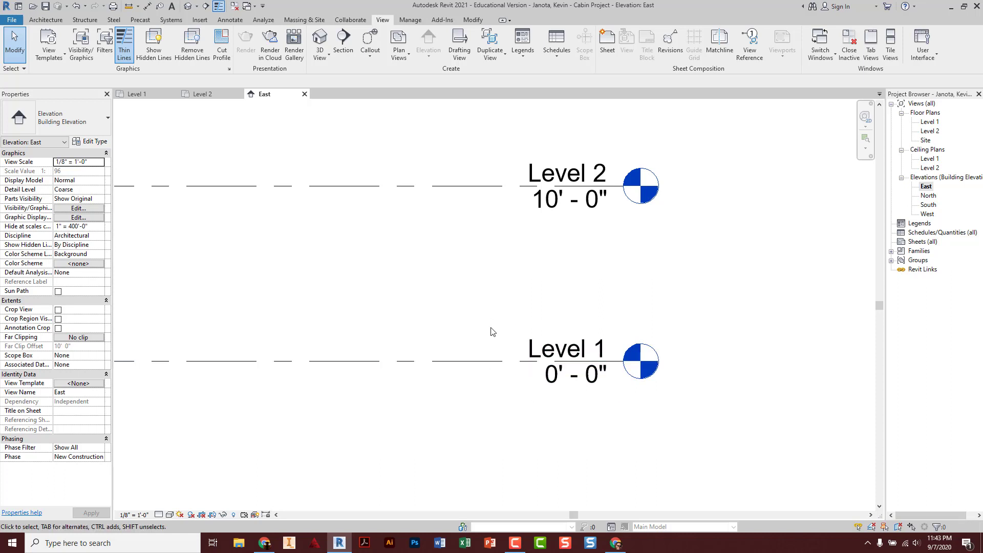
left_click(491, 361)
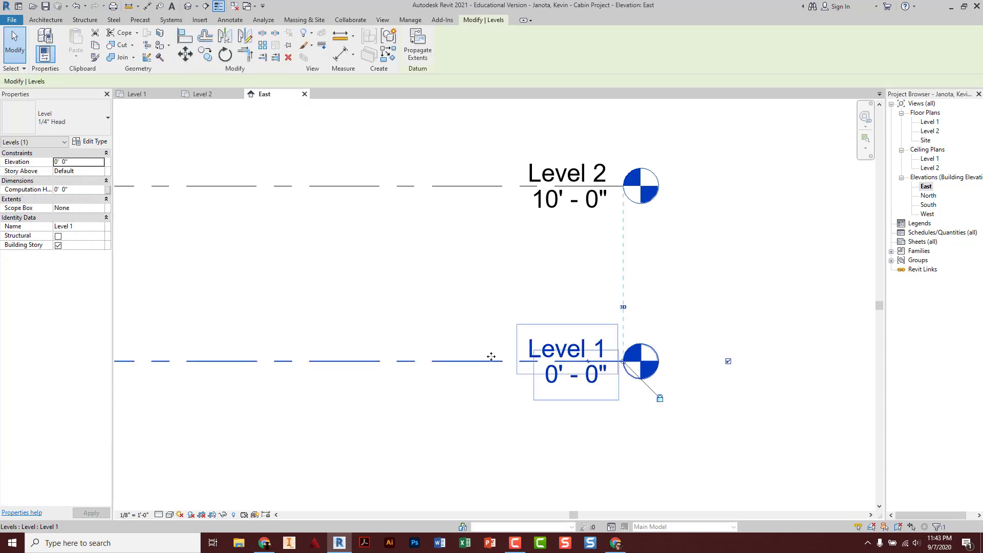
left_click(554, 342)
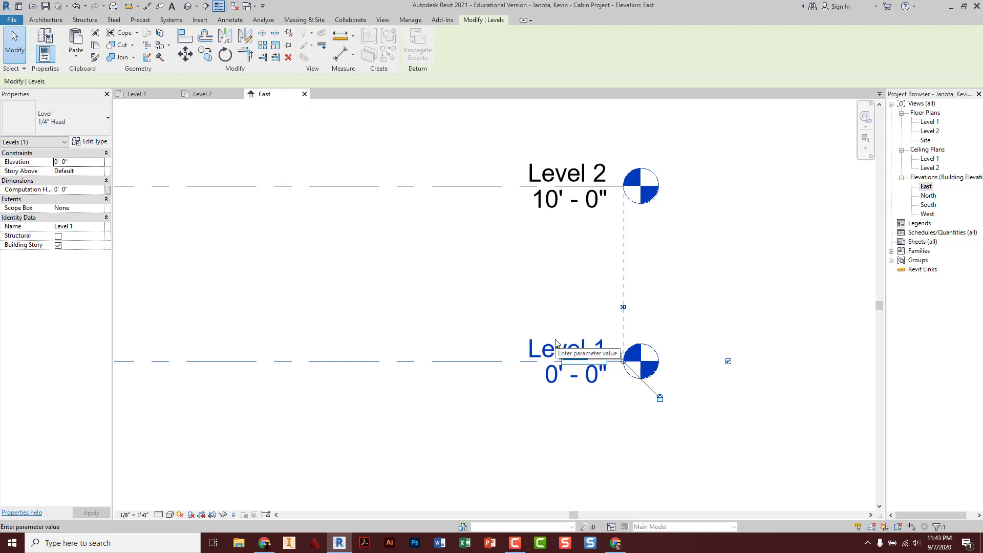
type("Ma")
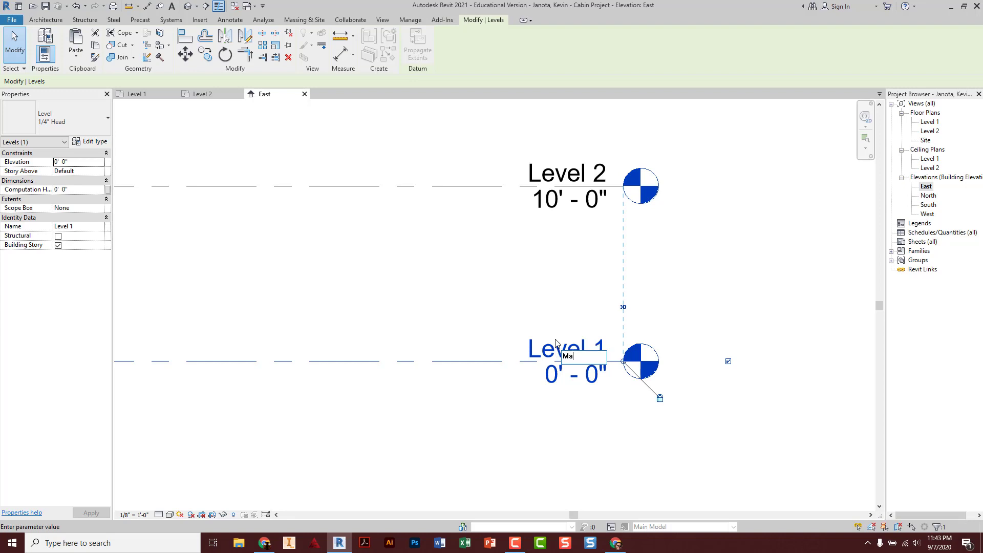
type("in Floor")
key("Return")
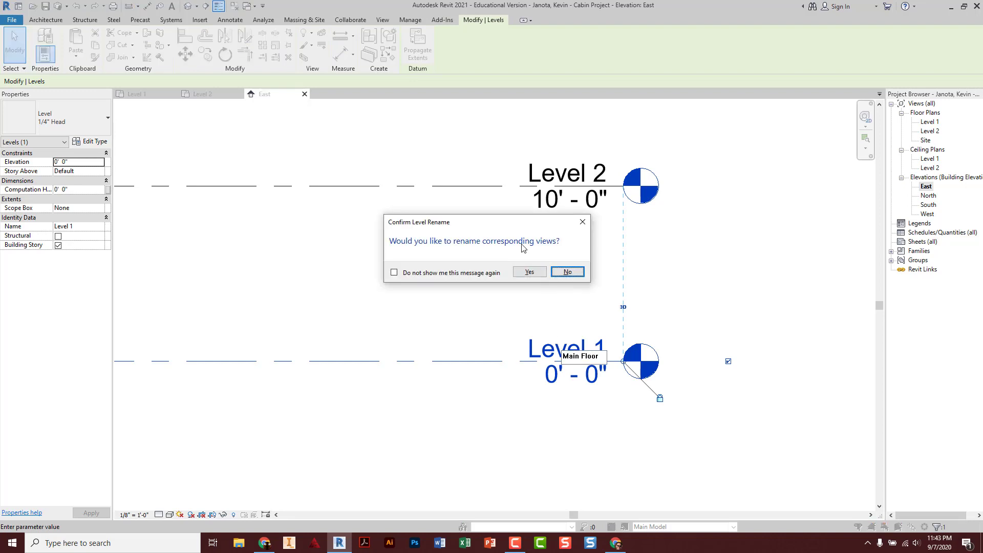
left_click(524, 272)
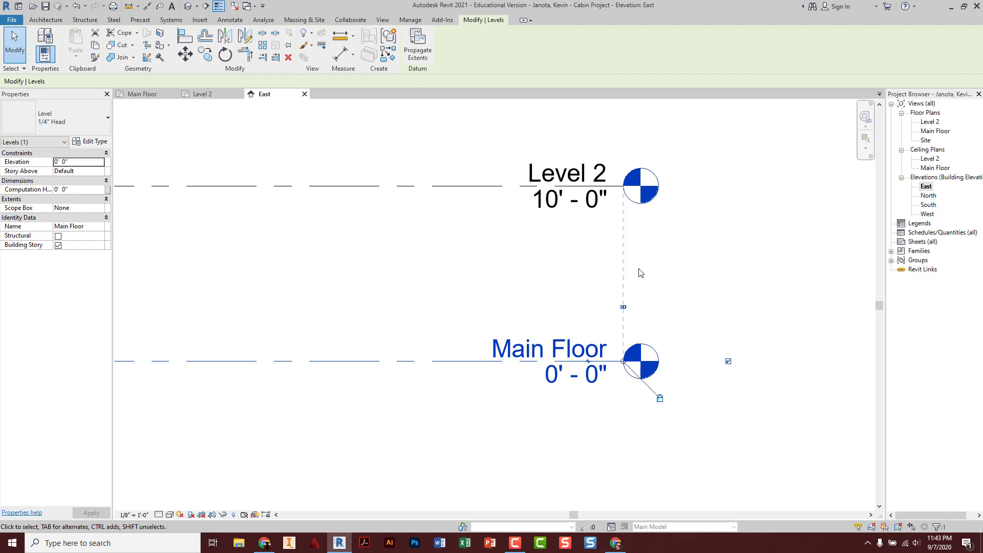
Rename Level 2 to 'Roof', confirming the matching floor and ceiling plan view renames
left_click(480, 186)
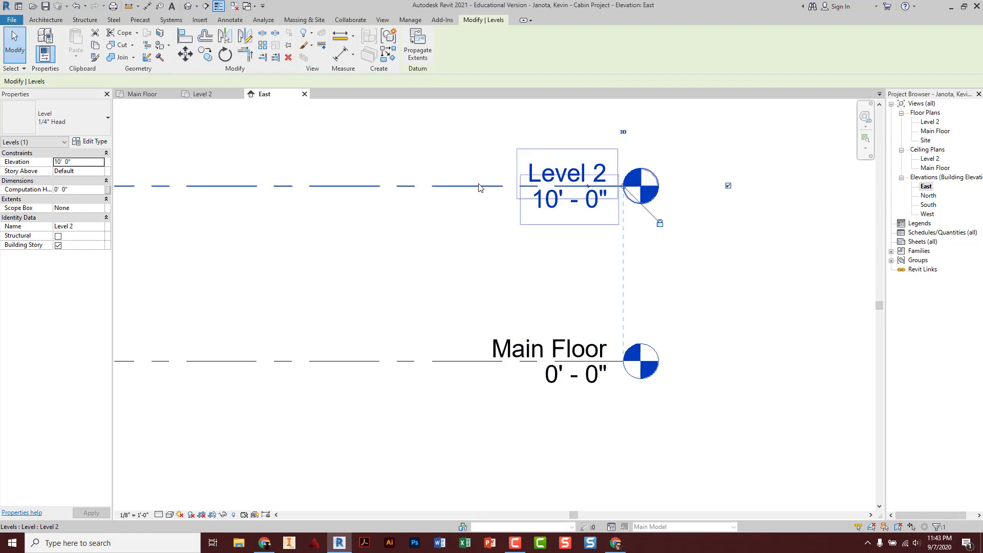
left_click(544, 178)
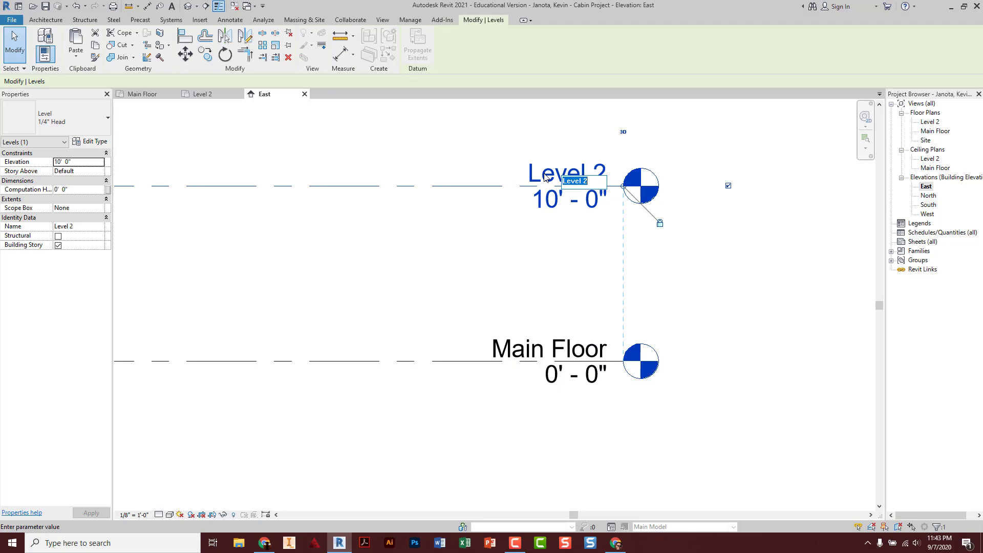
type("Roof")
key("Return")
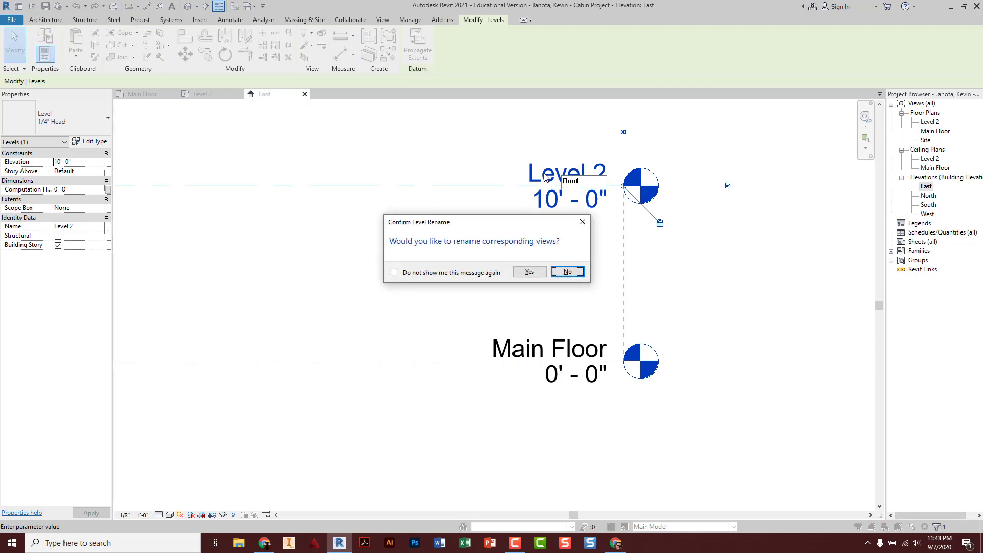
left_click(530, 270)
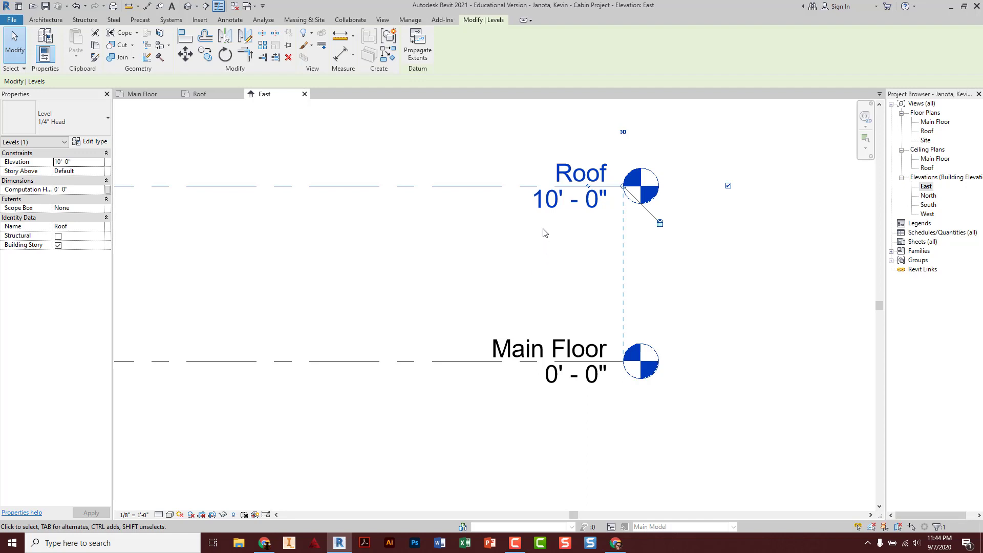
left_click(538, 201)
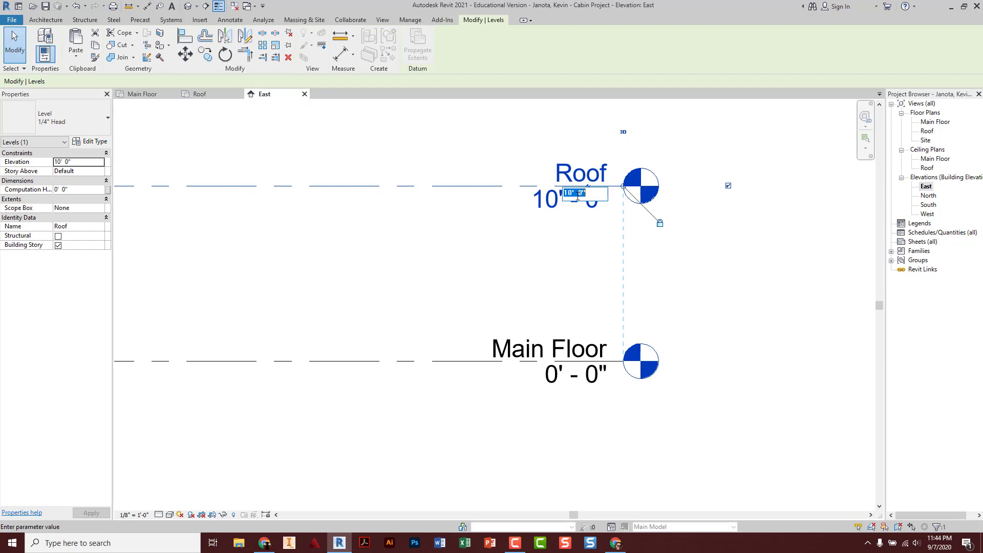
Set the Roof level elevation to 8' - 1 1/8" and bring up the Cabin Model Student Guide in Chrome
type("8 1 1/8")
key("Return")
left_click(577, 272)
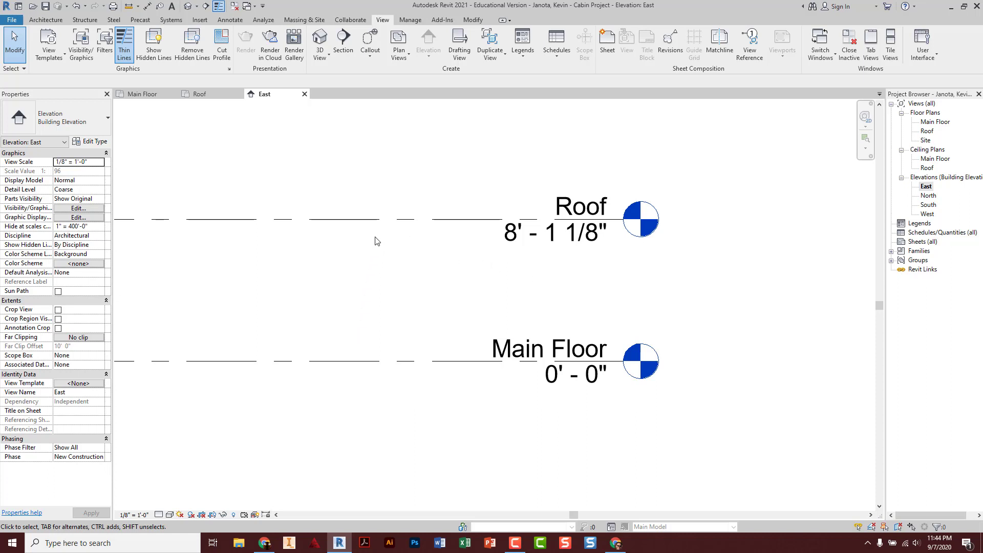
left_click(265, 542)
Review the ShedDrafts front and rear wall framing image, then minimize Chrome back to Revit
left_click(420, 9)
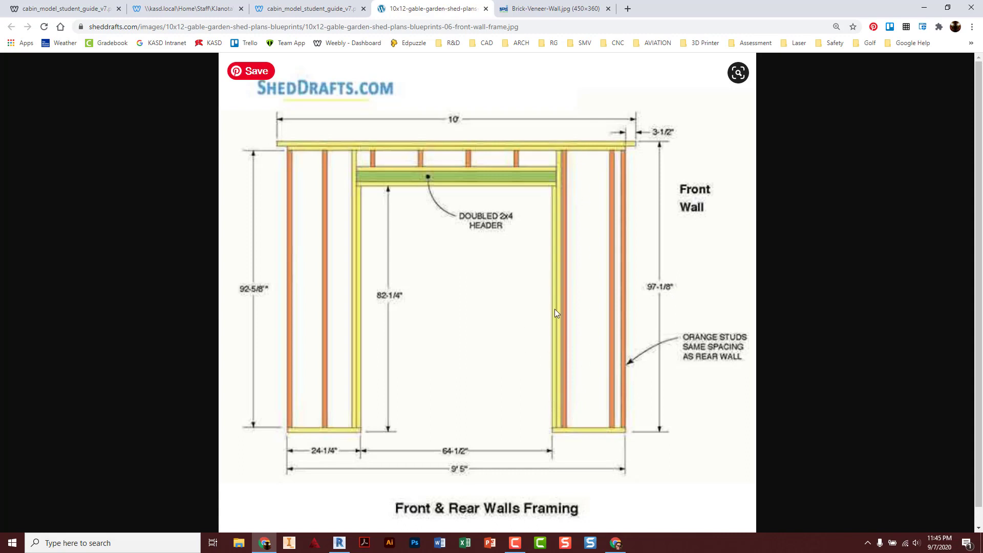
left_click(925, 8)
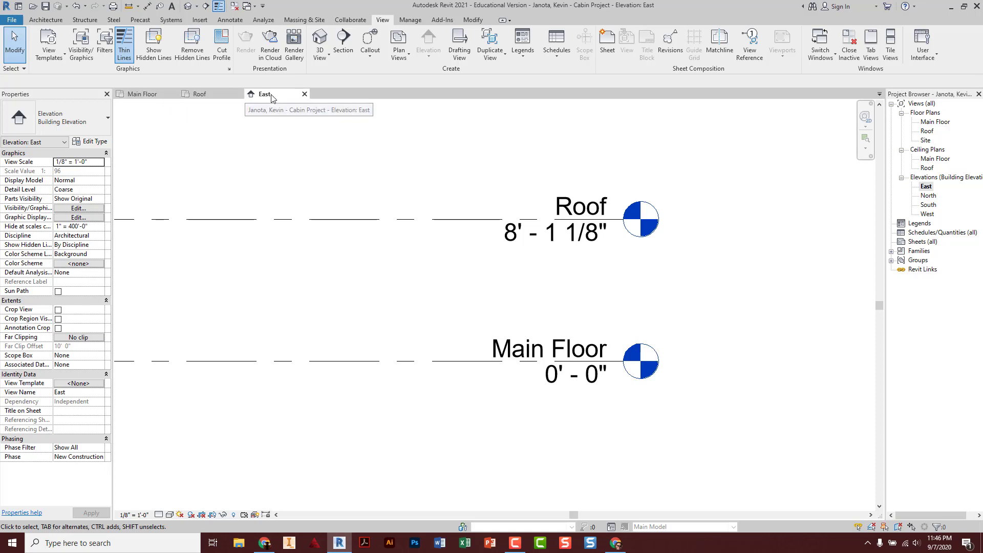
Switch to the Main Floor plan view with the Architecture tools ready
left_click(147, 99)
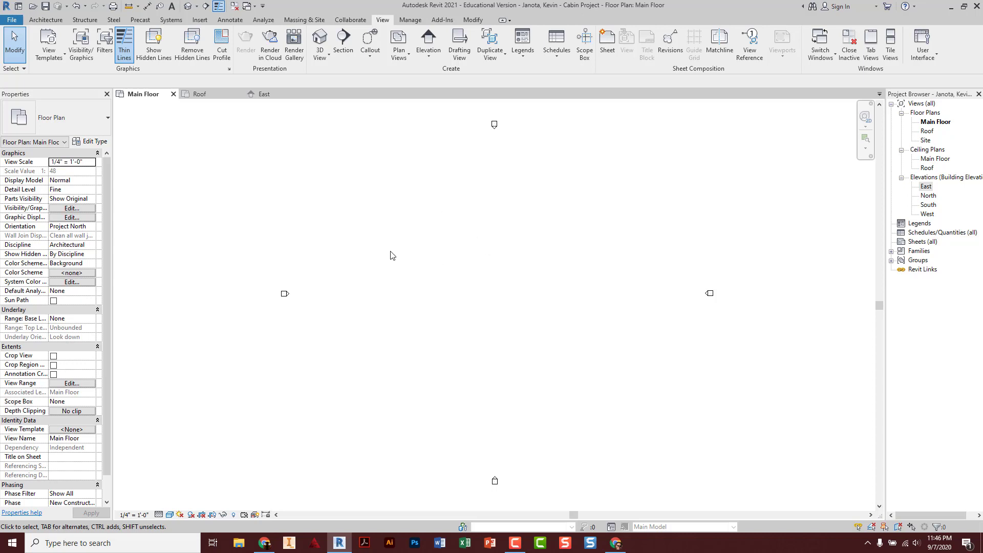
left_click(51, 21)
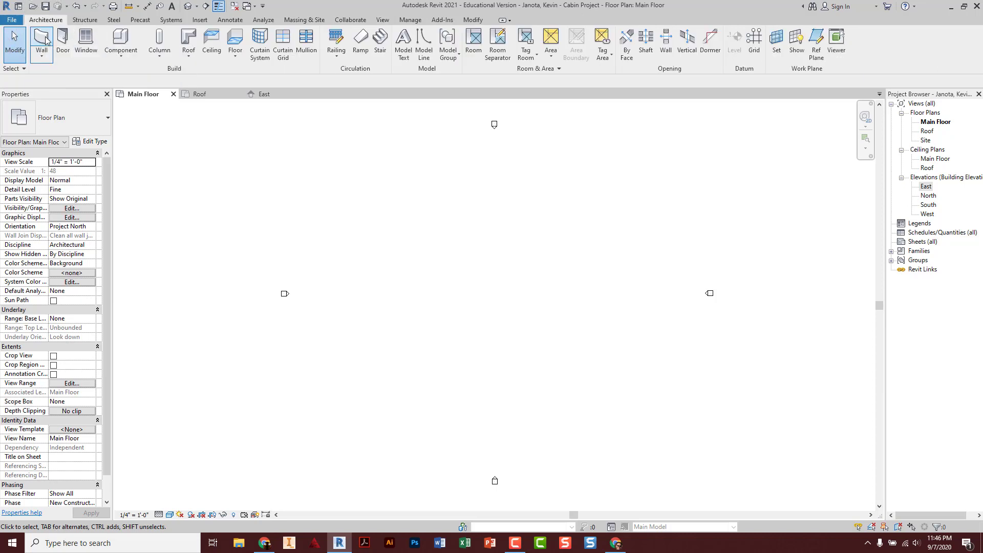
Start the Wall tool on Main Floor and drop down the wall Type Selector list
left_click(44, 38)
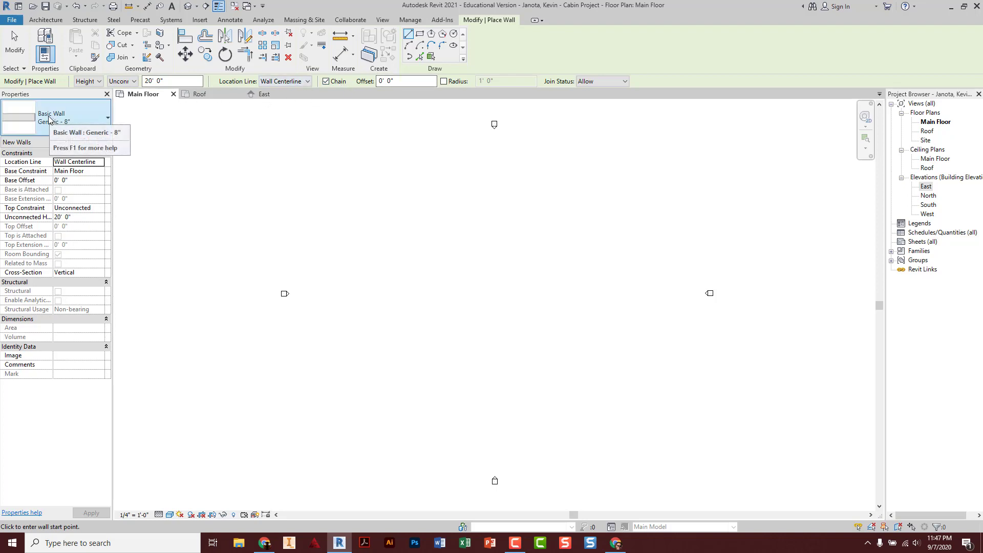
left_click(86, 120)
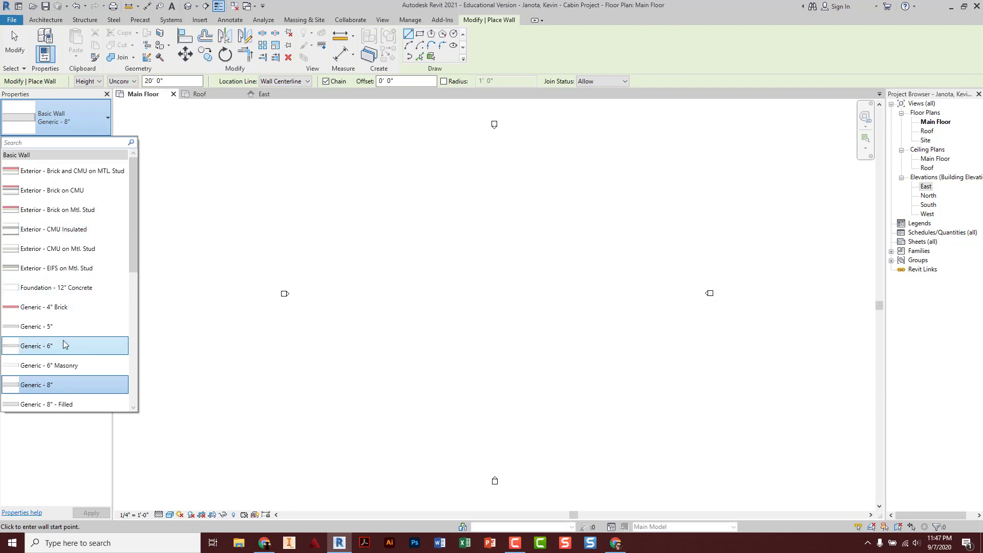
Choose the Basic Wall Generic - 6" type and bring up its Type Properties
left_click(66, 347)
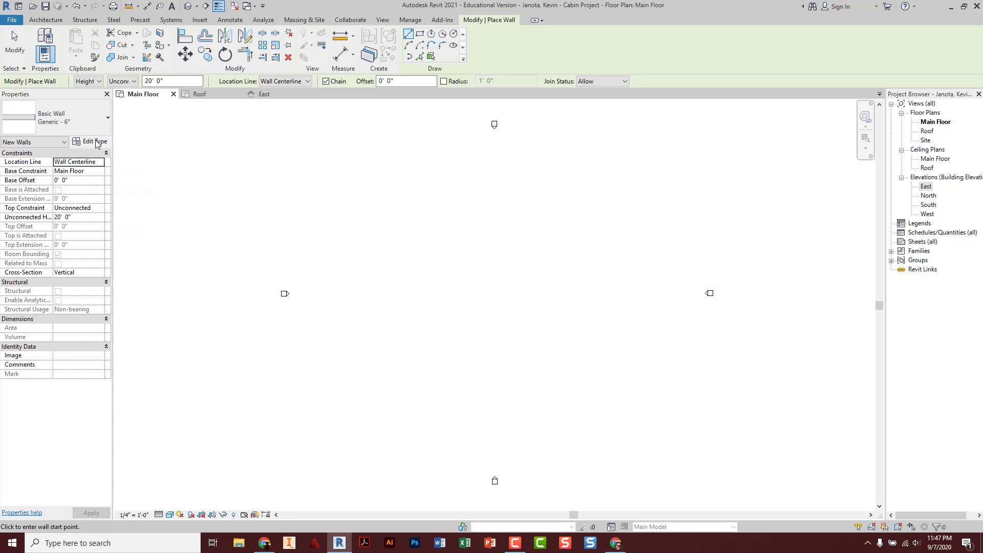
left_click(94, 141)
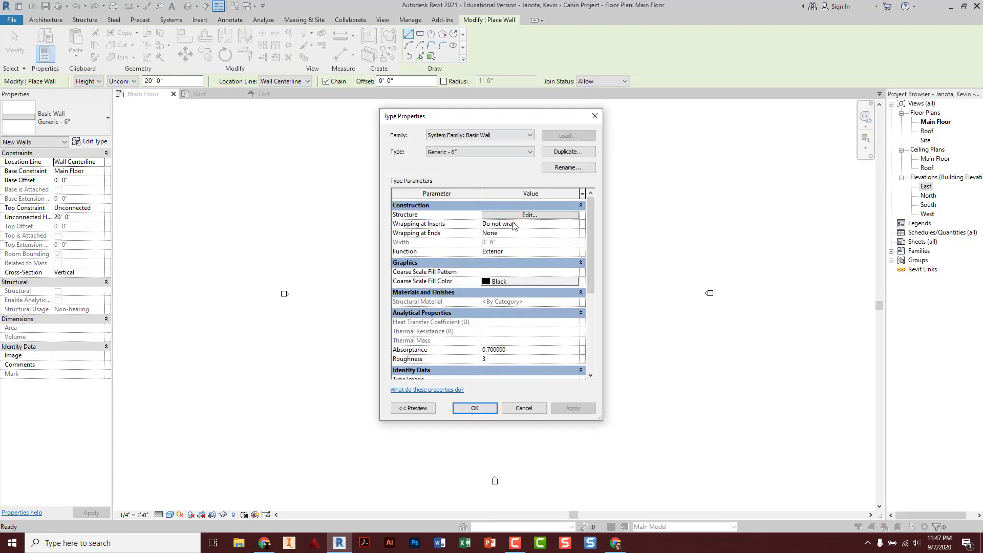
Duplicate the wall type under the name 'Cabin EXT - 2x6 - Brick'
left_click(572, 153)
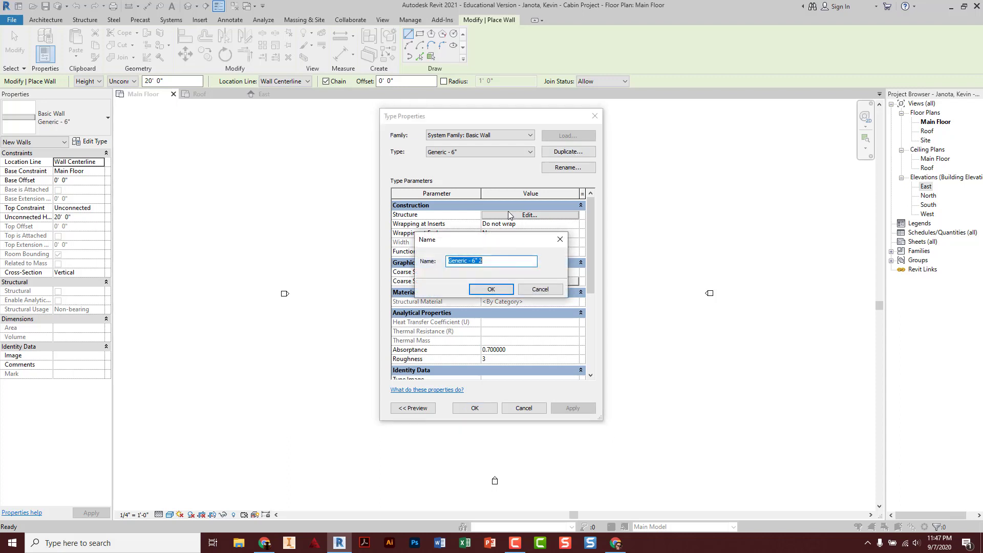
type("Cabin EXT - 2x6 - Brick")
left_click(483, 290)
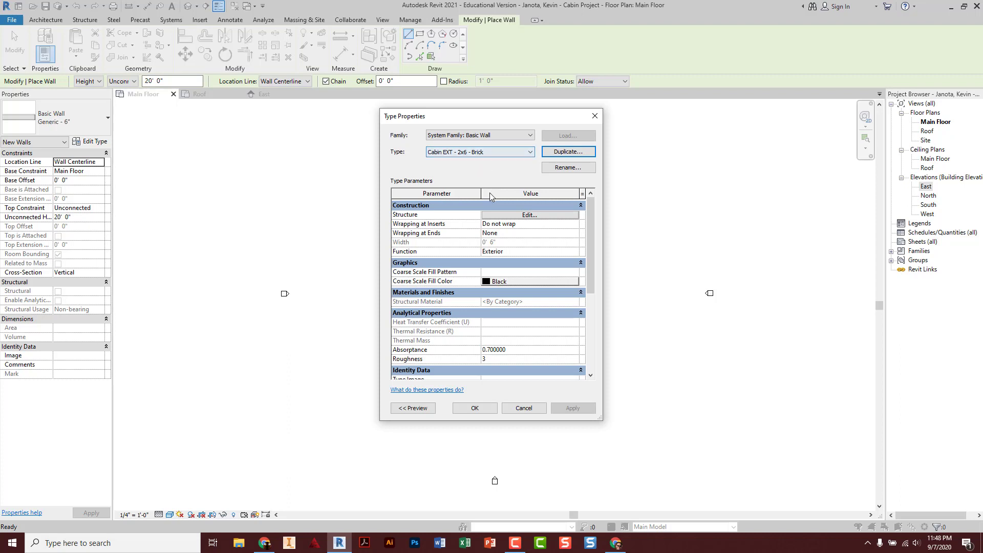
left_click(514, 215)
Edit the Cabin EXT - 2x6 - Brick structure in an enlarged Edit Assembly dialog with section preview
key("ctrl")
key("ctrl")
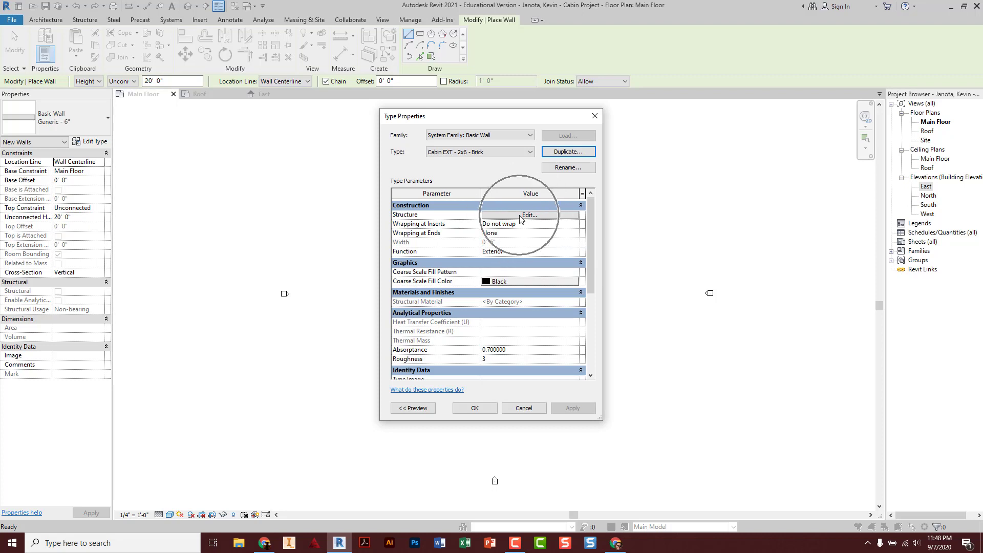
left_click(510, 215)
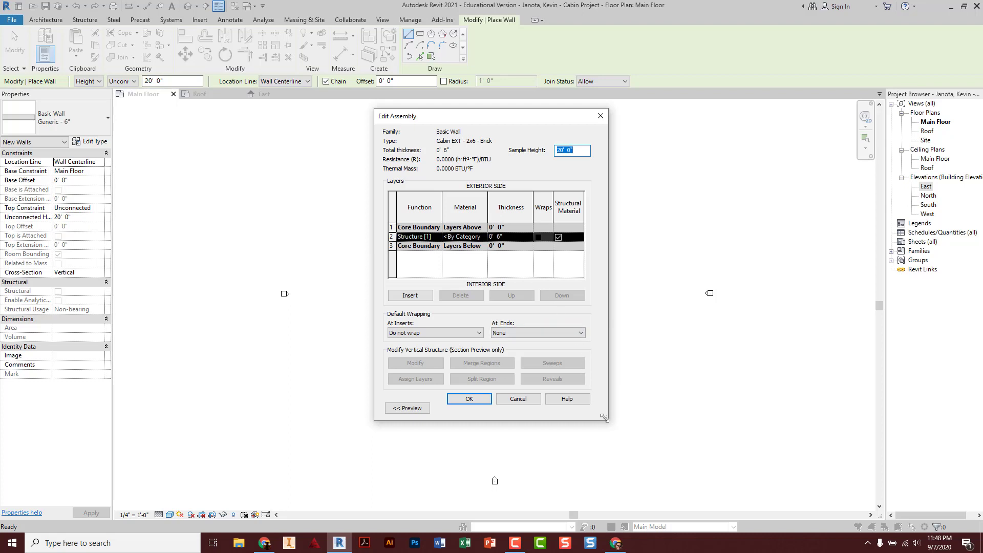
left_click_drag(605, 417, 776, 434)
left_click(407, 424)
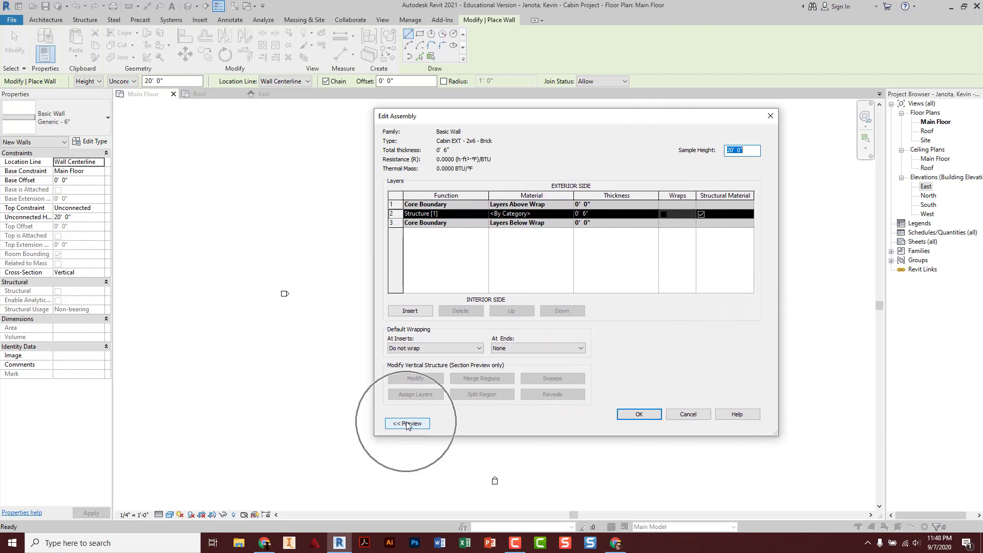
left_click(407, 424)
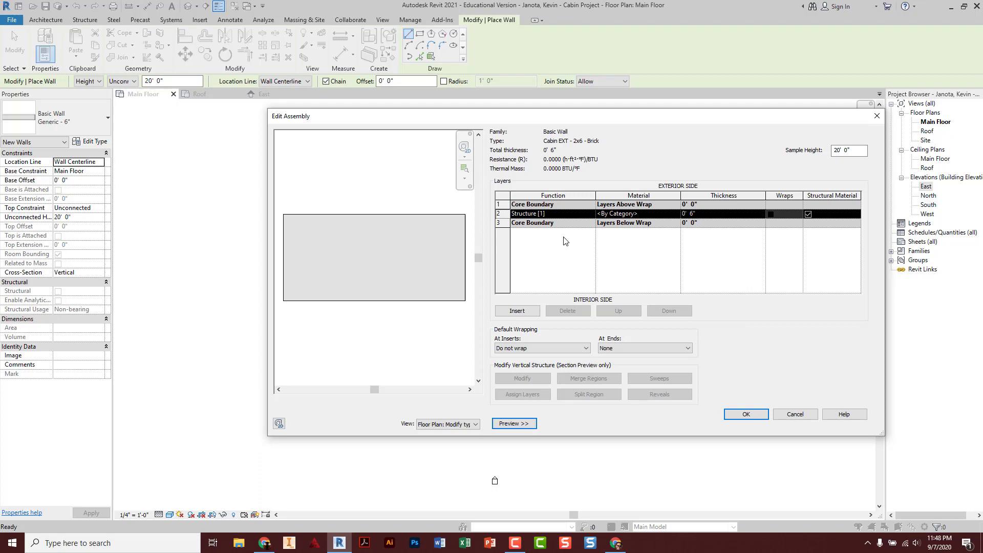
Insert six new empty layers into the wall assembly
left_click(518, 311)
left_click(518, 311)
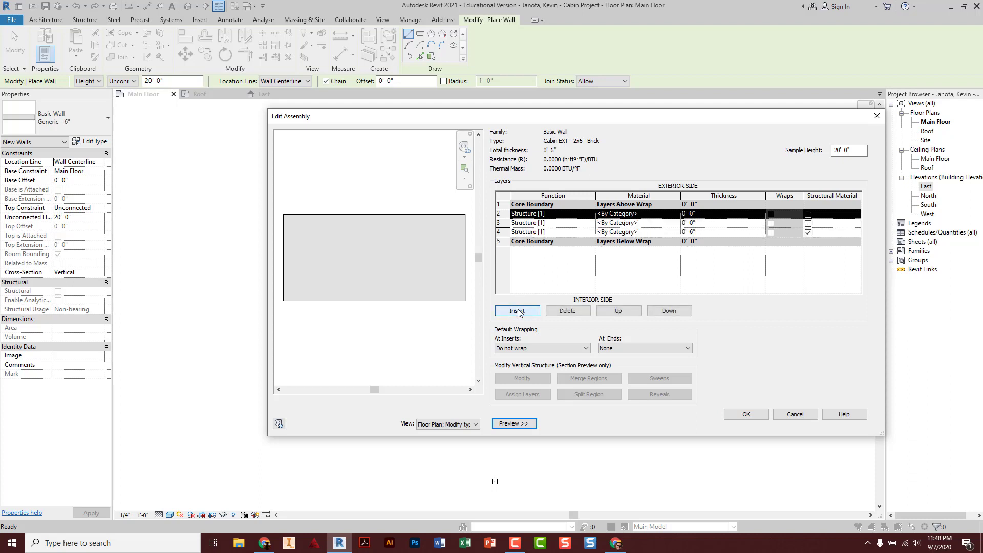
left_click(518, 311)
left_click(518, 310)
left_click(518, 310)
left_click(518, 310)
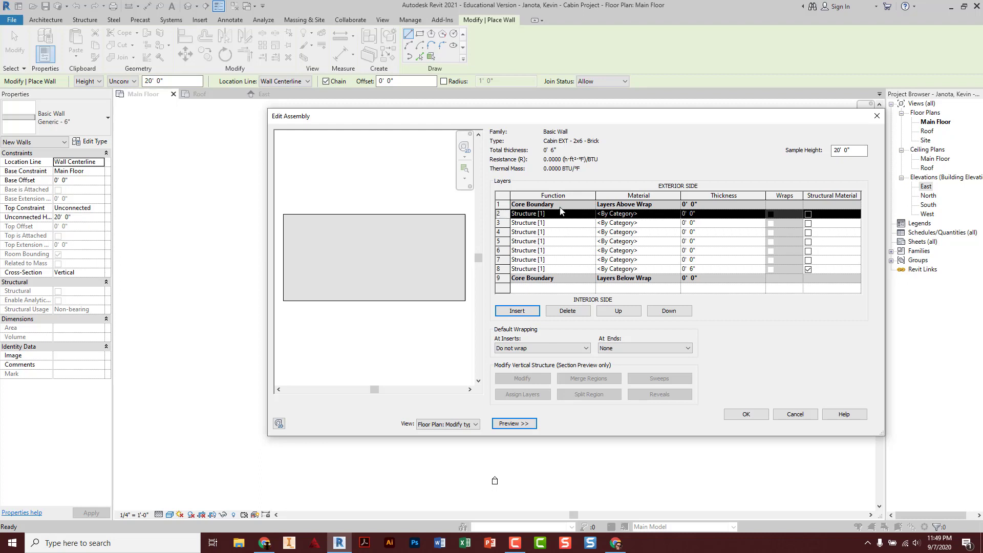
Move Layers Above Wrap down to row 5 and Layers Below Wrap up to row 7
left_click(506, 203)
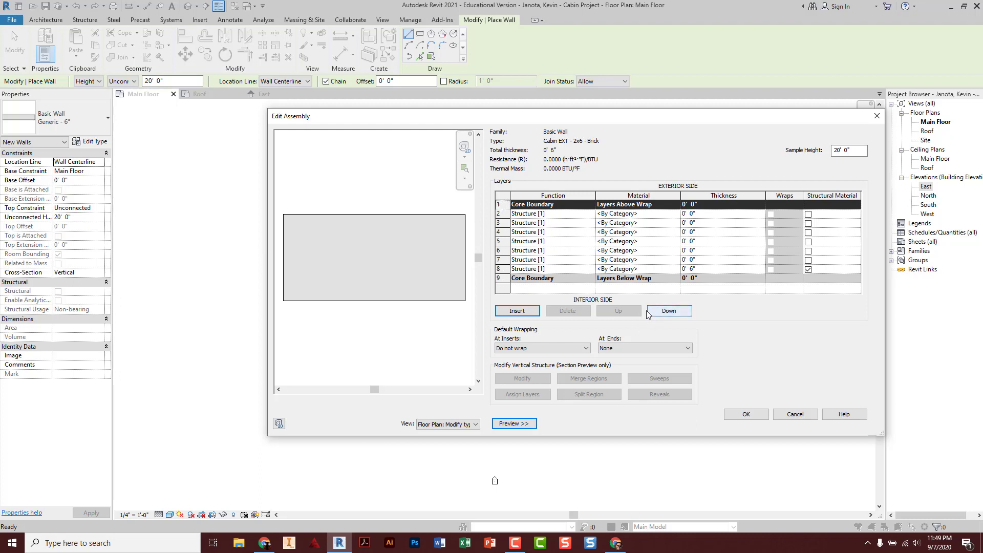
left_click(666, 313)
left_click(665, 313)
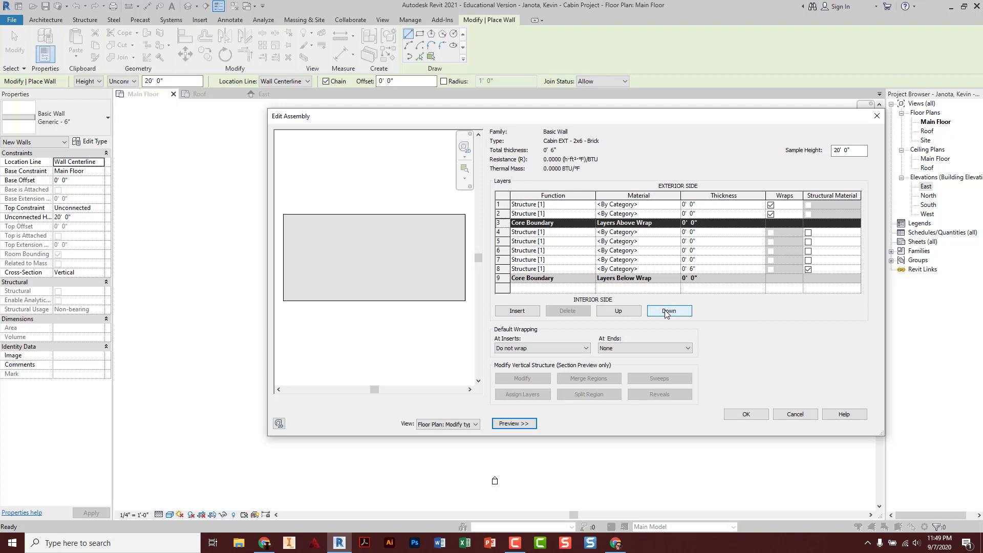
left_click(665, 313)
left_click(666, 313)
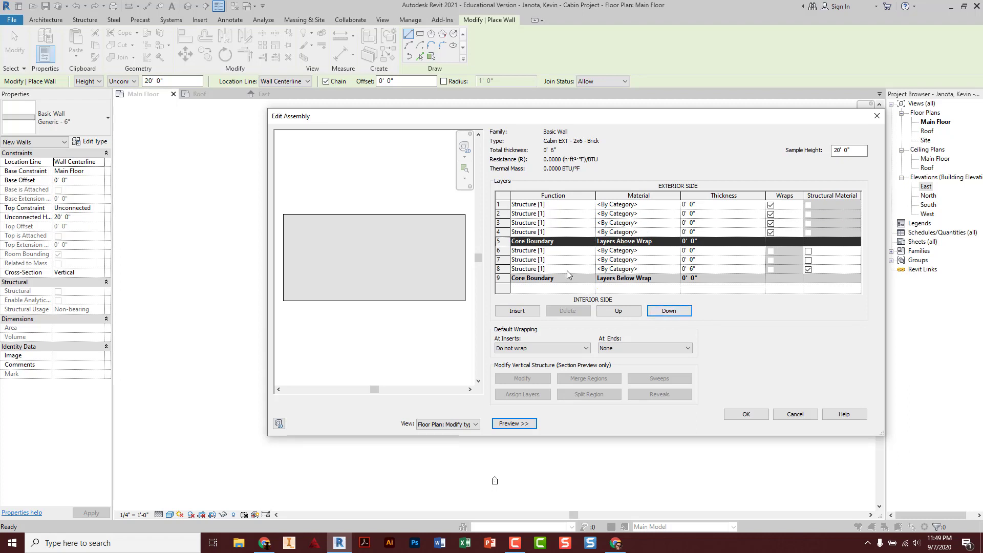
left_click(500, 278)
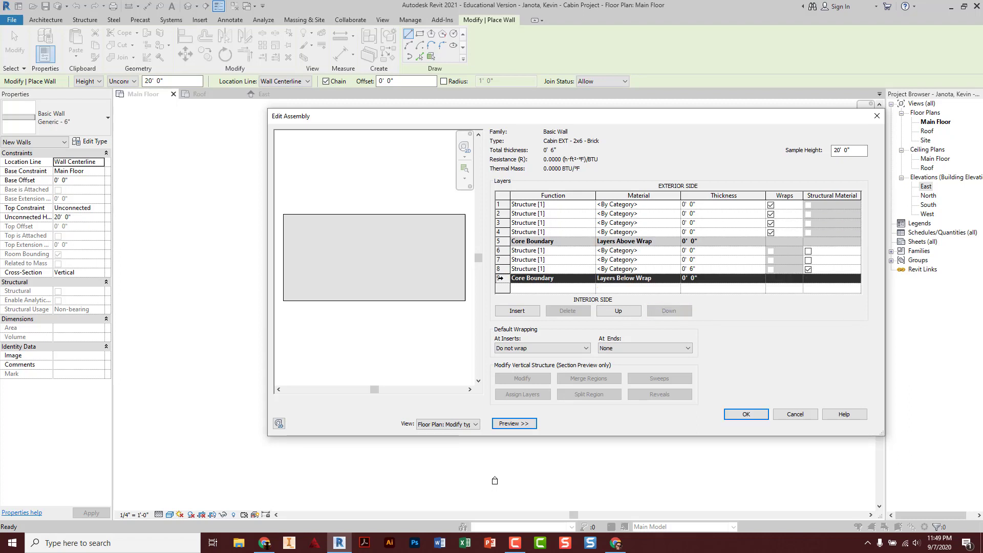
left_click(616, 312)
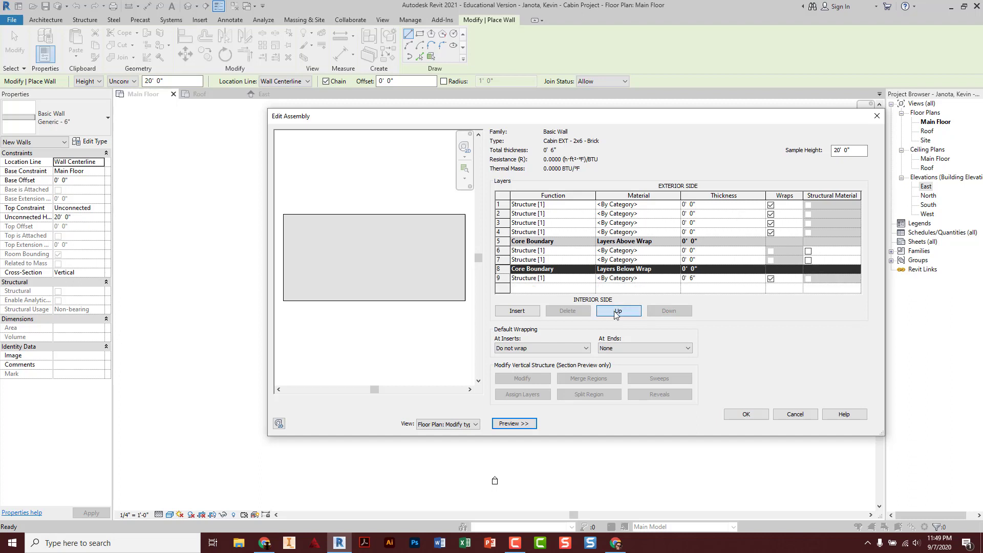
left_click(617, 312)
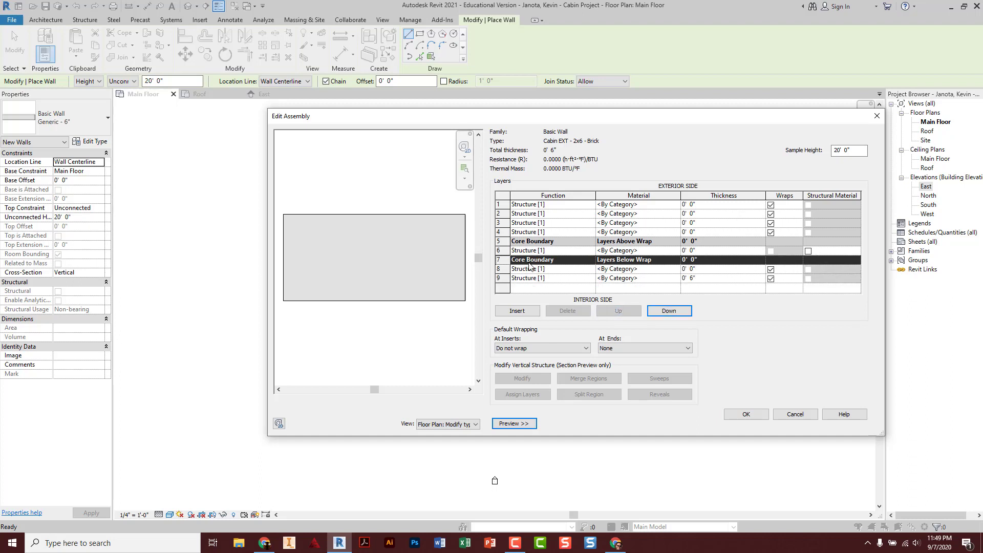
left_click(544, 250)
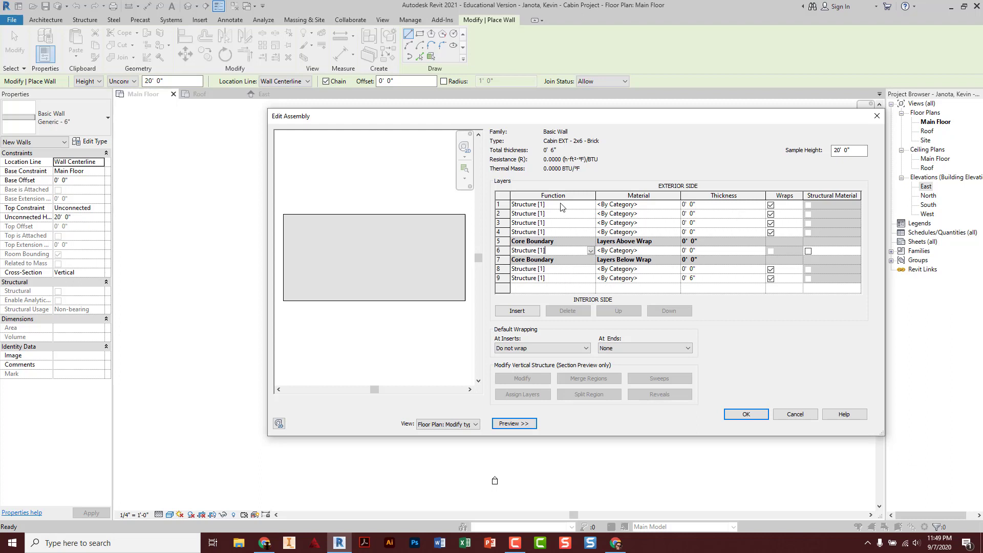
Make row 1 a Finish 1 [4] layer of Brick, Common, 0' 3" thick
left_click(591, 205)
left_click(591, 205)
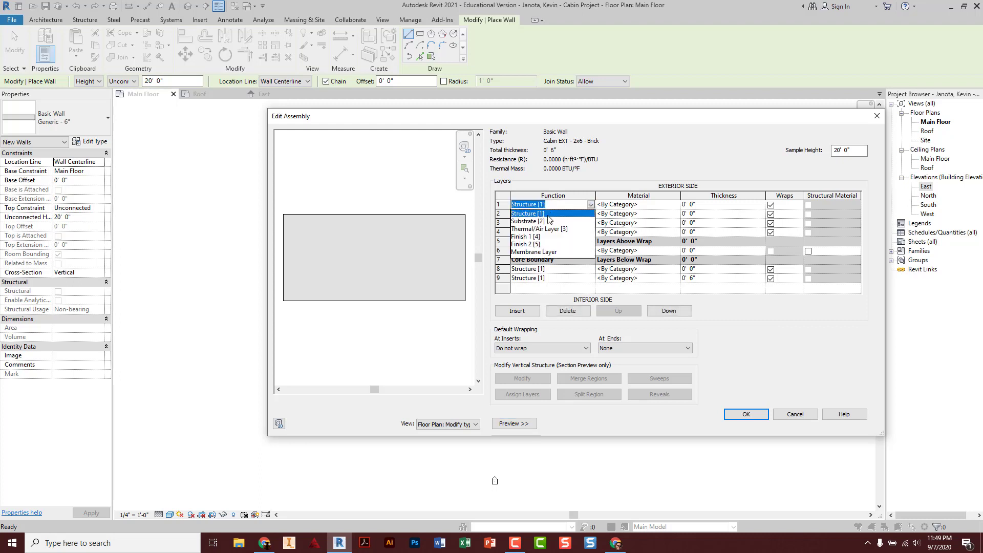
left_click(534, 239)
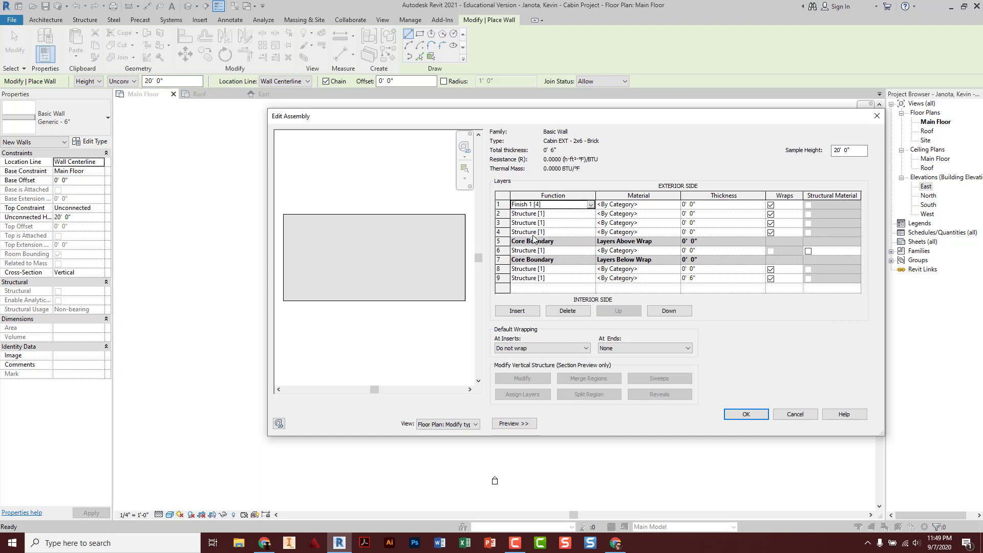
left_click(655, 206)
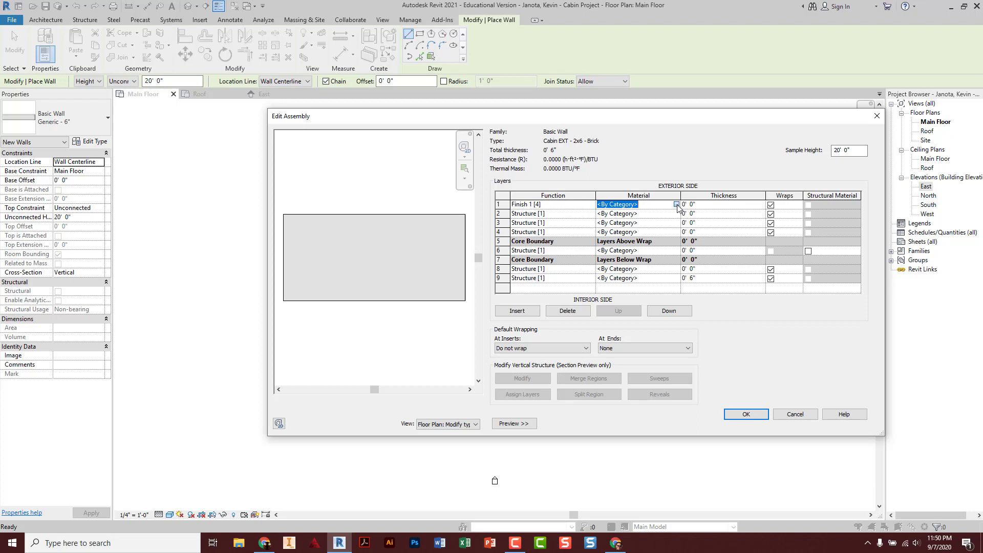
left_click(676, 204)
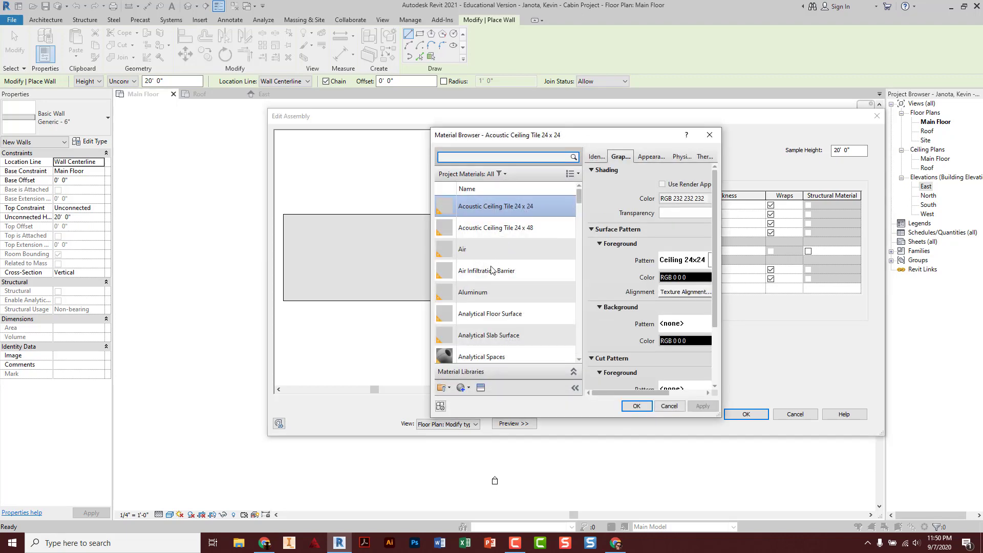
scroll(492, 274, "down", 5)
scroll(496, 269, "up", 1)
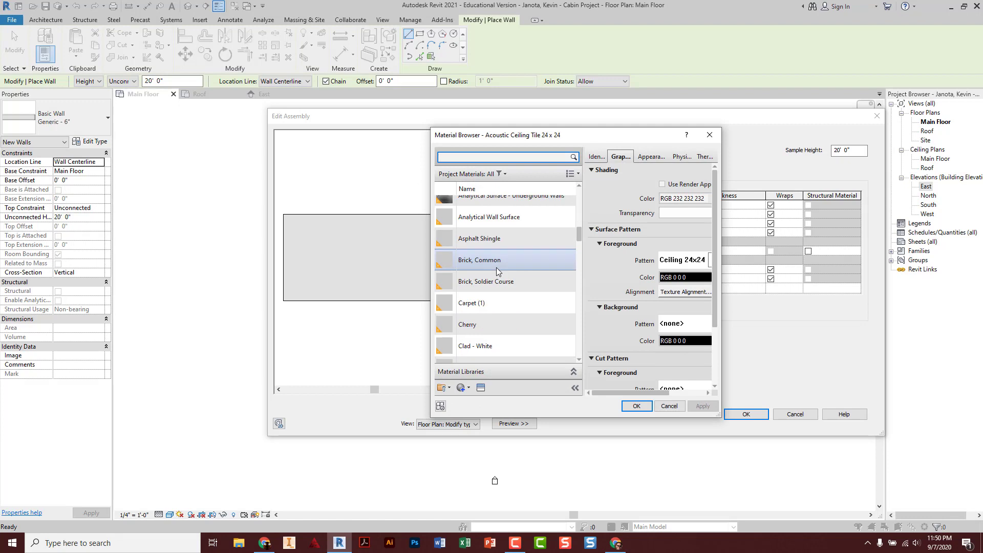
left_click(501, 257)
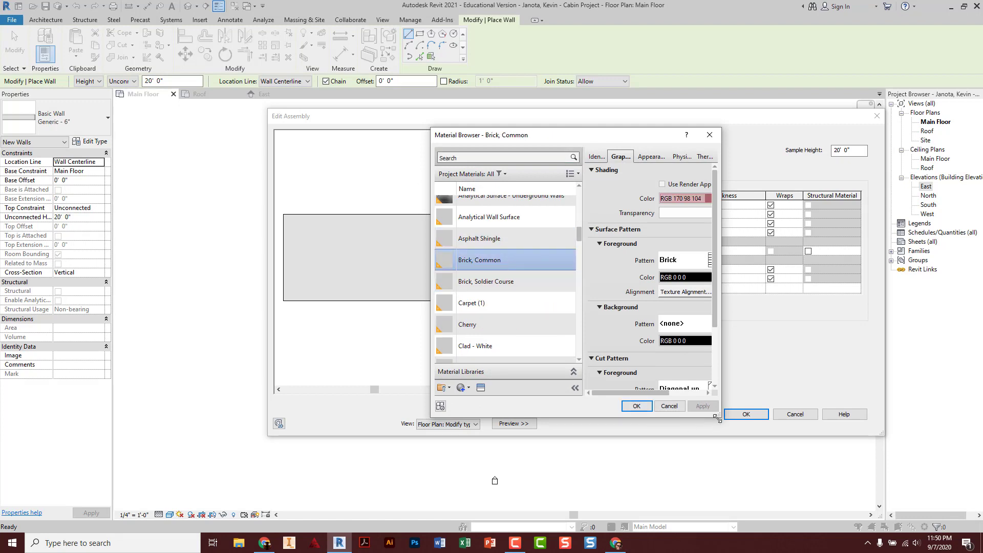
left_click(638, 406)
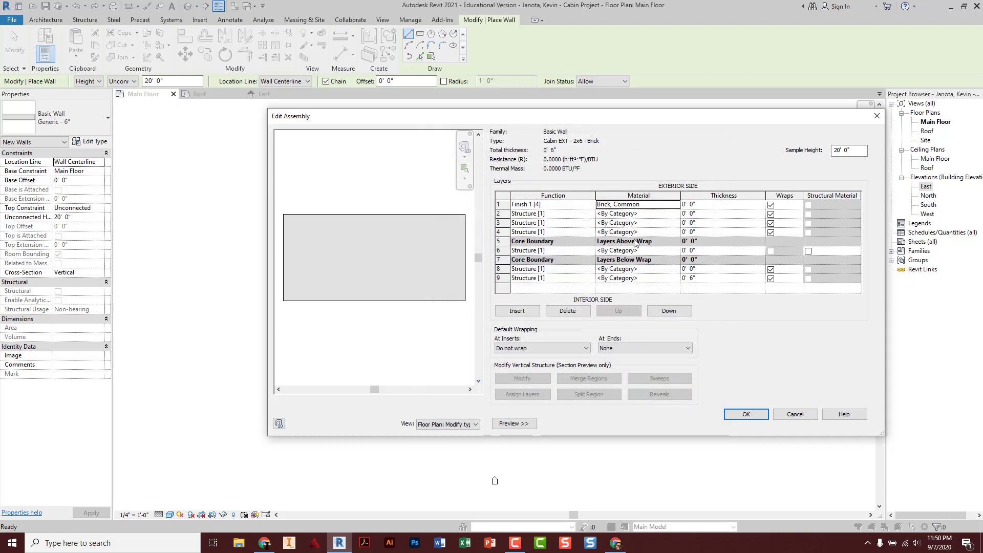
left_click(701, 204)
type("0 3")
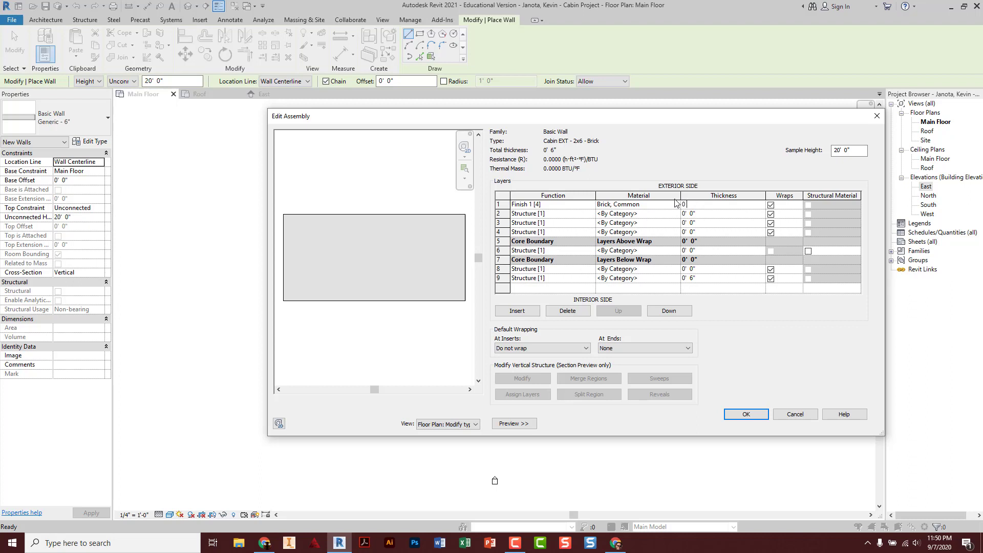
key("Tab")
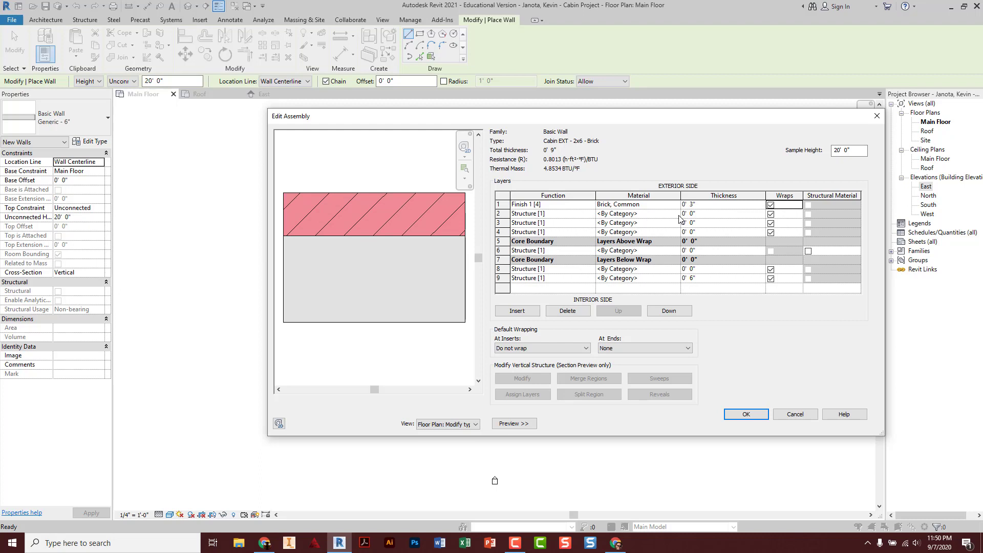
Make row 2 a Thermal/Air Layer of Air, 0' 1" thick
left_click(560, 215)
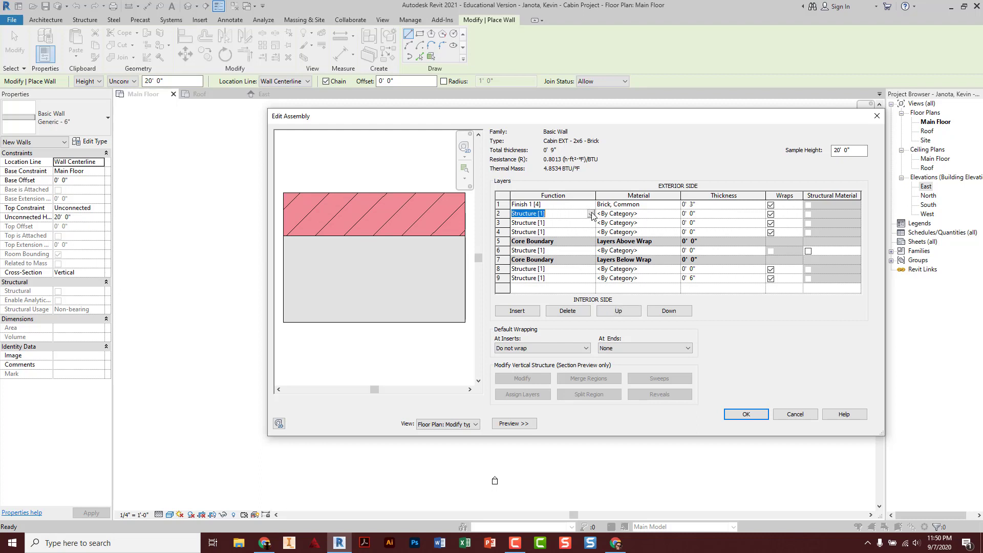
left_click(591, 215)
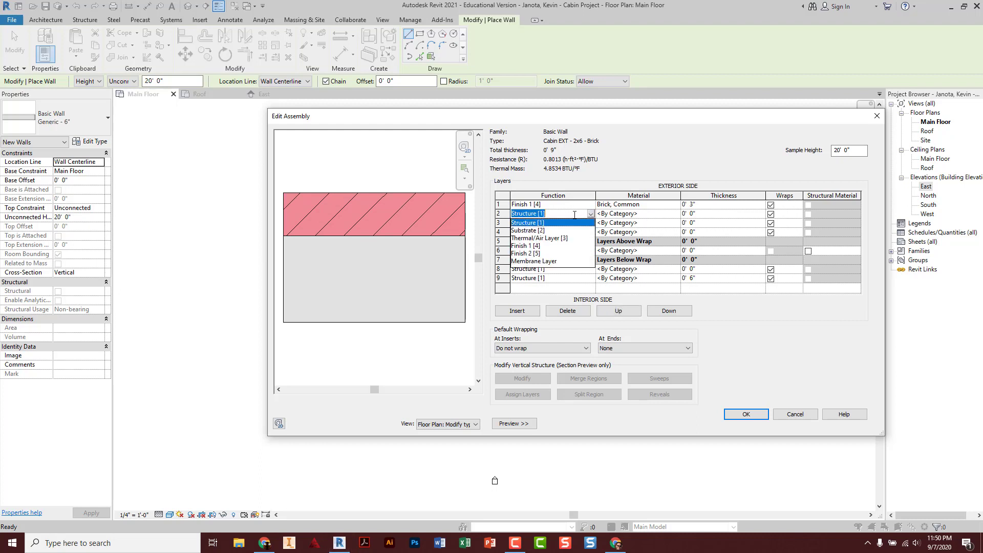
left_click(560, 241)
left_click(660, 213)
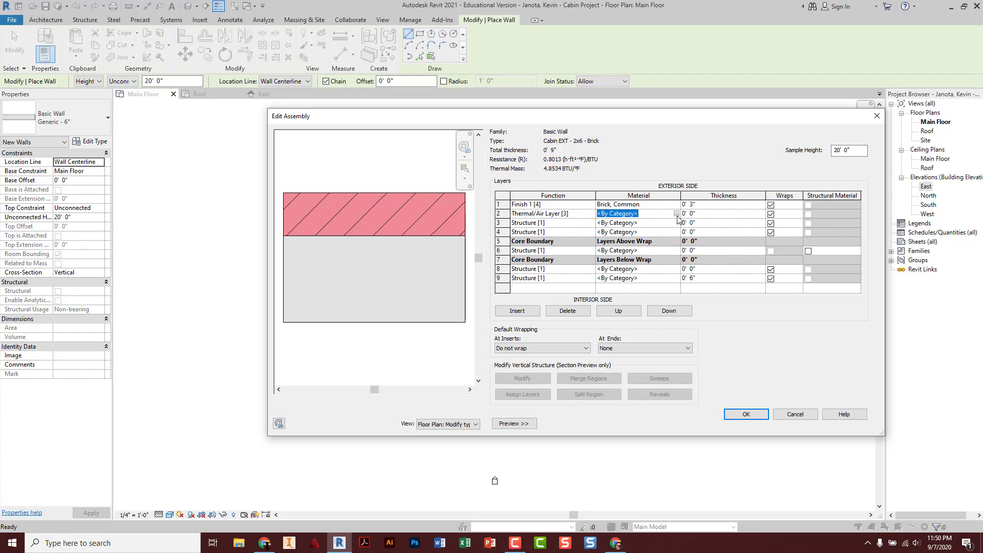
left_click(676, 213)
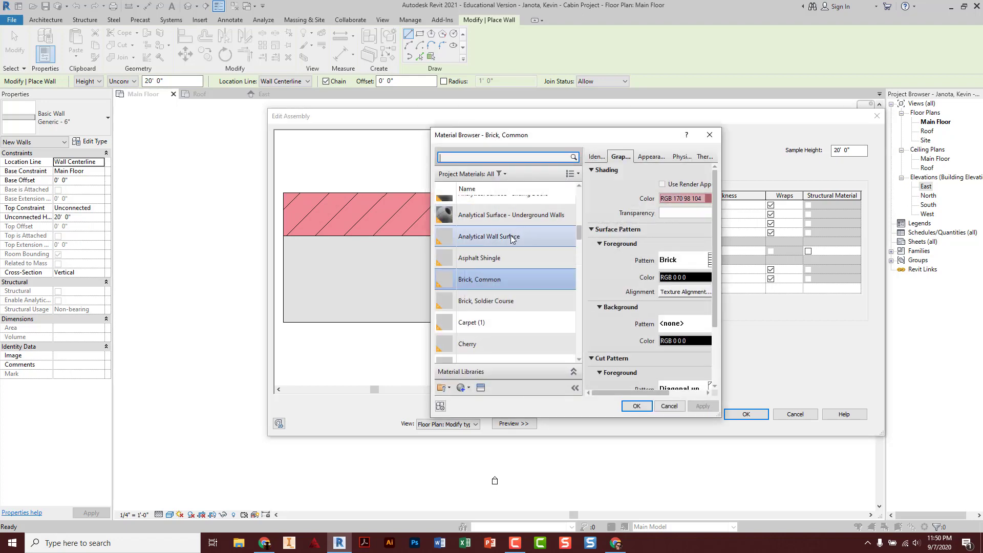
scroll(502, 256, "up", 6)
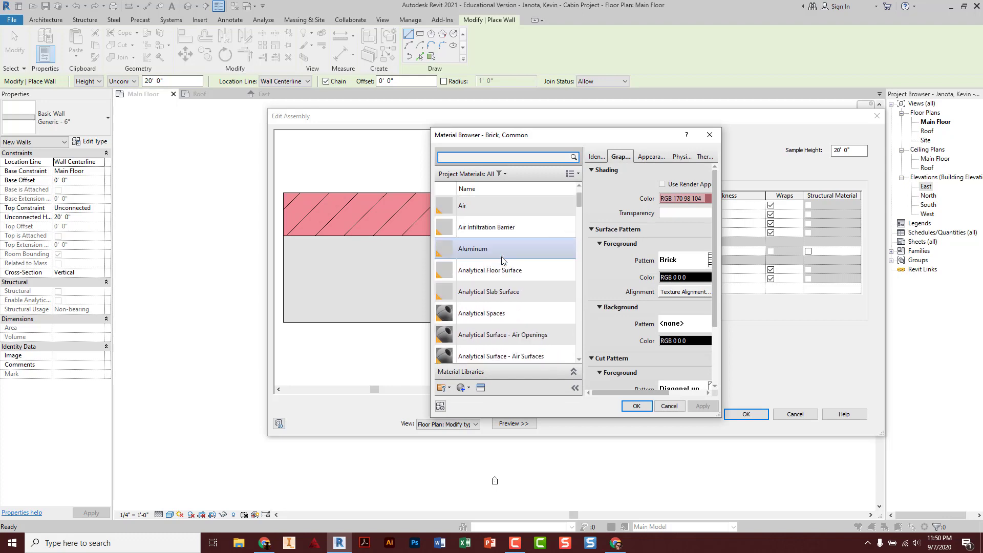
left_click(493, 207)
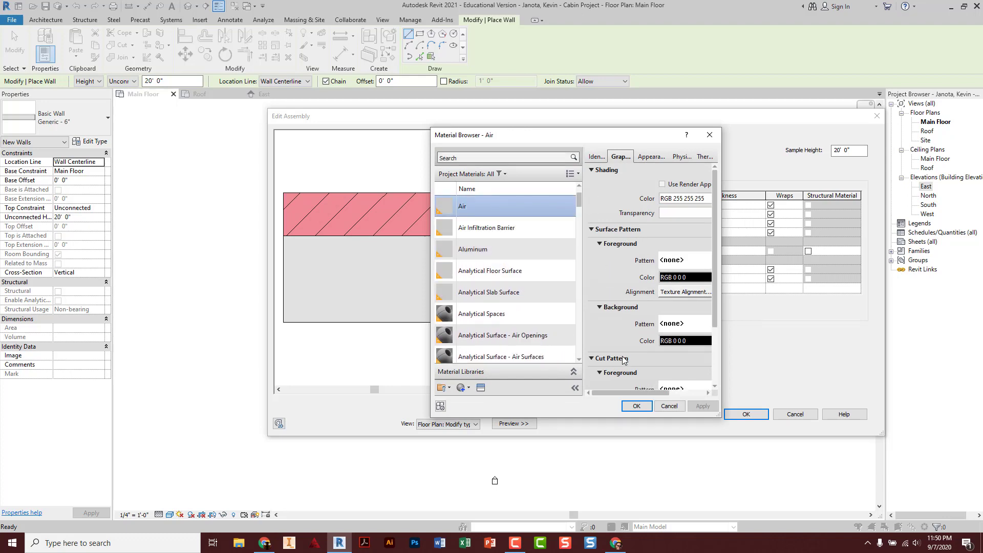
left_click(636, 406)
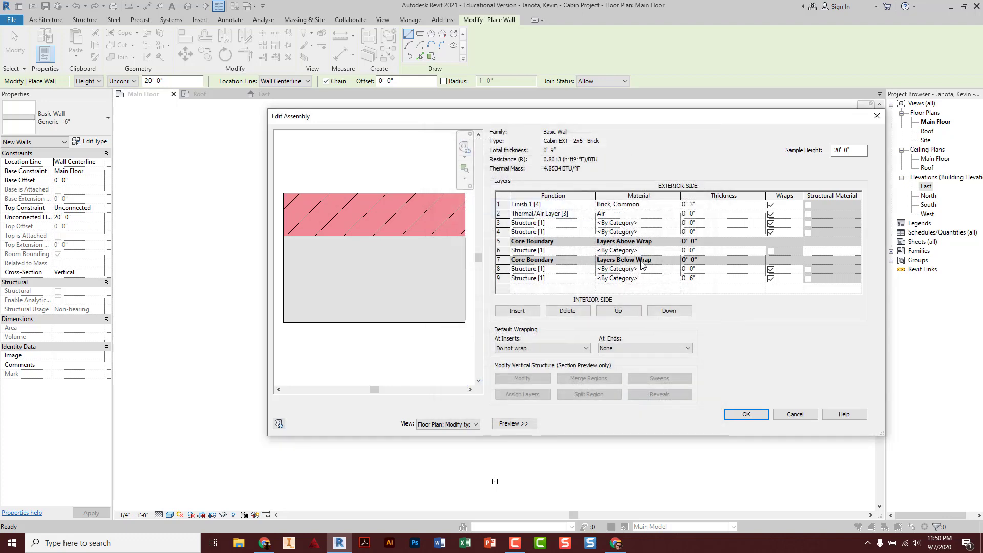
left_click(695, 214)
left_click_drag(706, 215, 674, 197)
type("0' 1")
key("Tab")
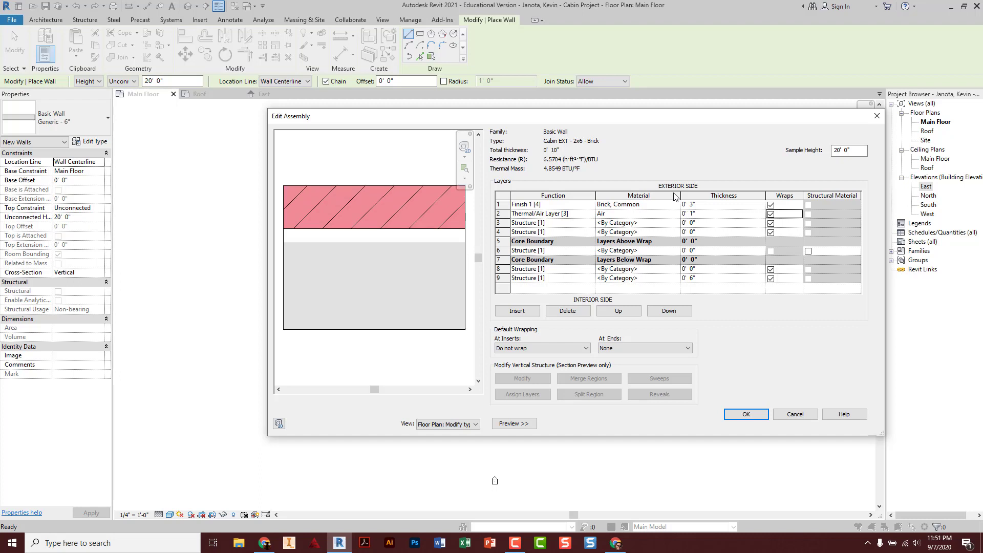
Make row 3 a Membrane Layer with Vapor Retarder as its material
left_click(591, 225)
left_click(590, 223)
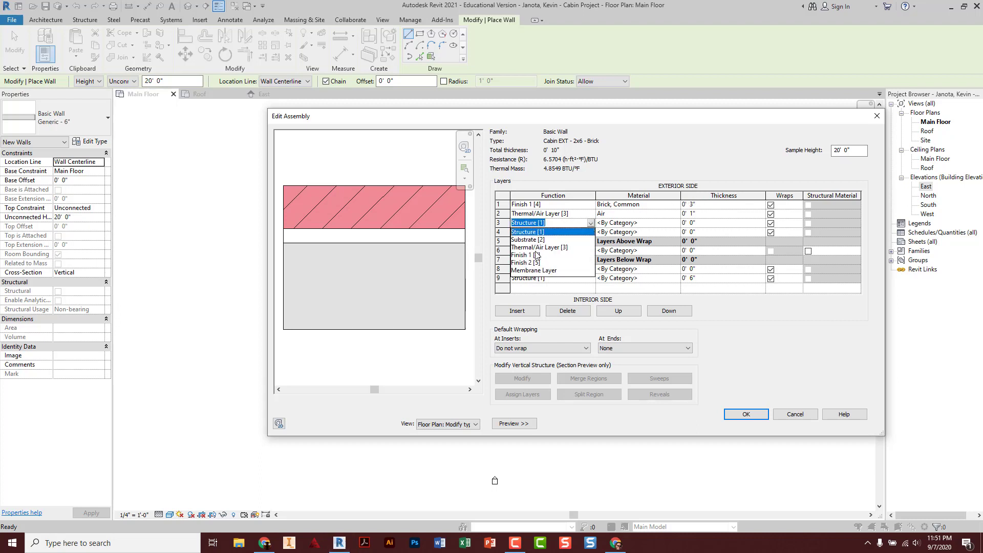
left_click(532, 270)
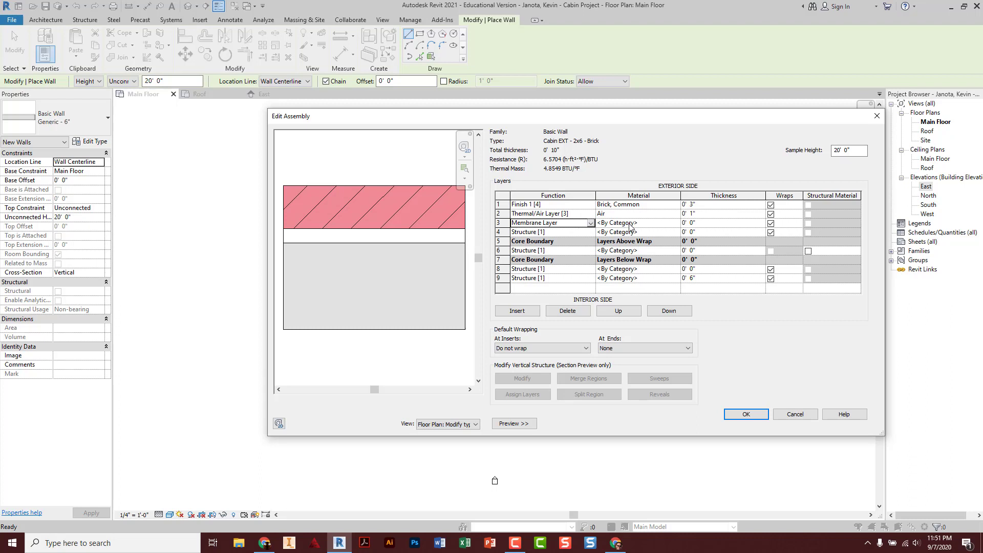
left_click(673, 227)
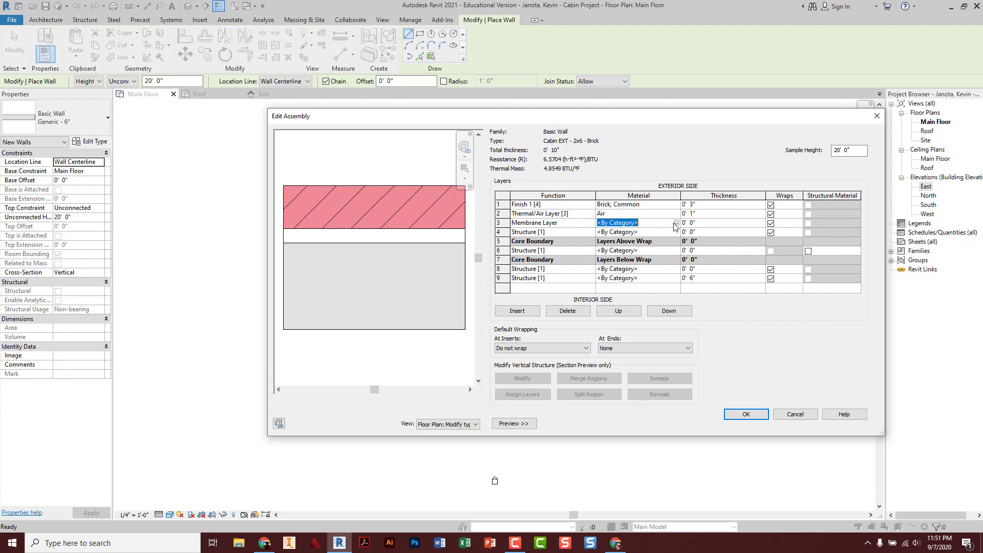
left_click(675, 222)
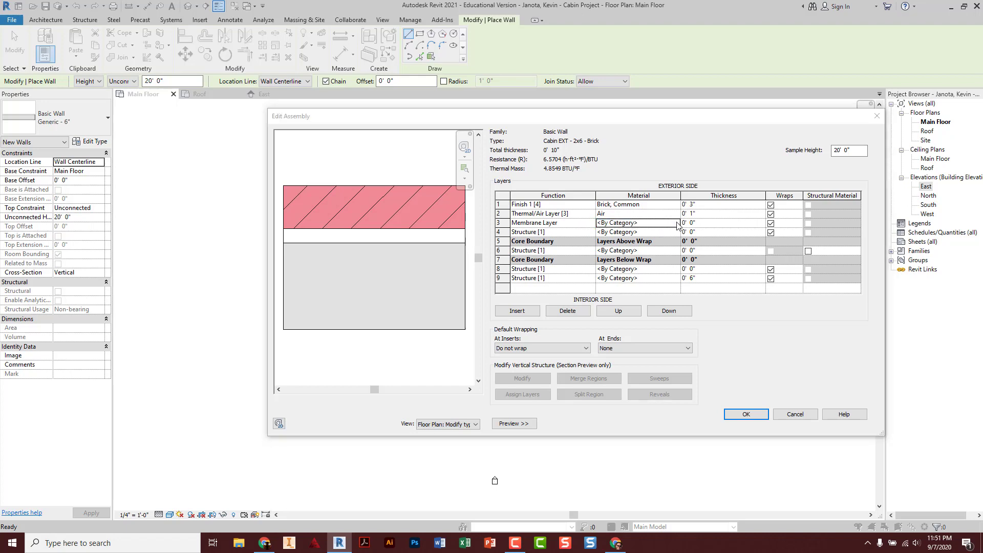
scroll(518, 275, "down", 3)
scroll(518, 276, "down", 10)
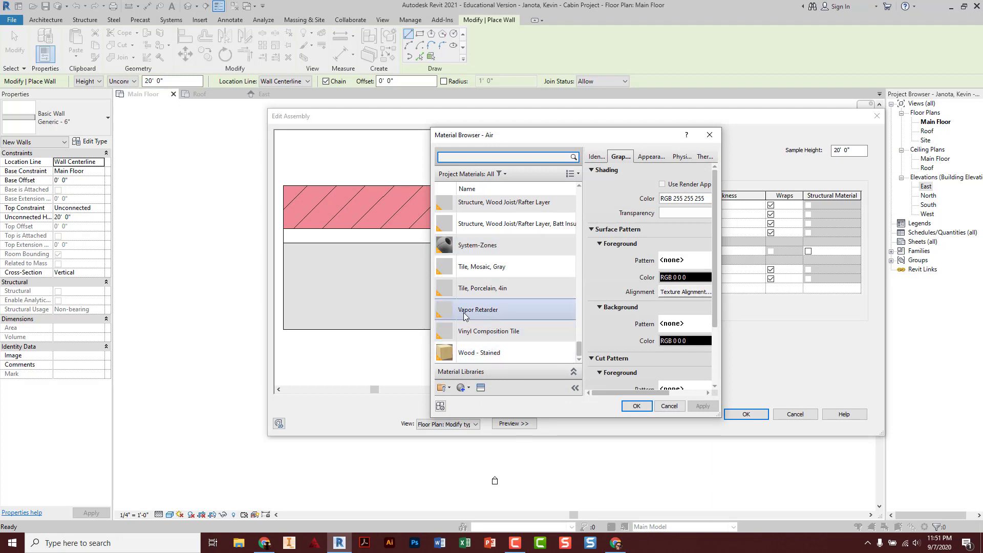
left_click(508, 312)
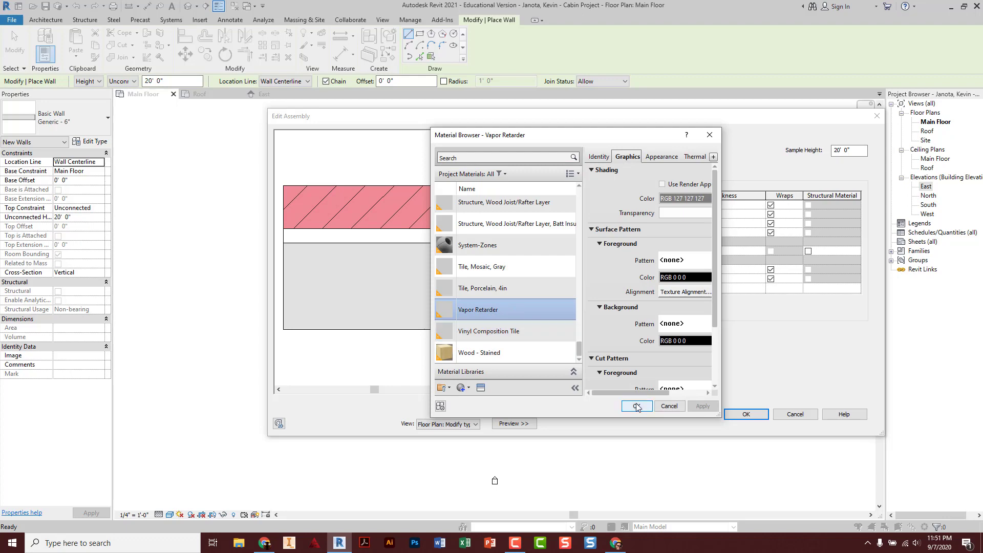
left_click(636, 405)
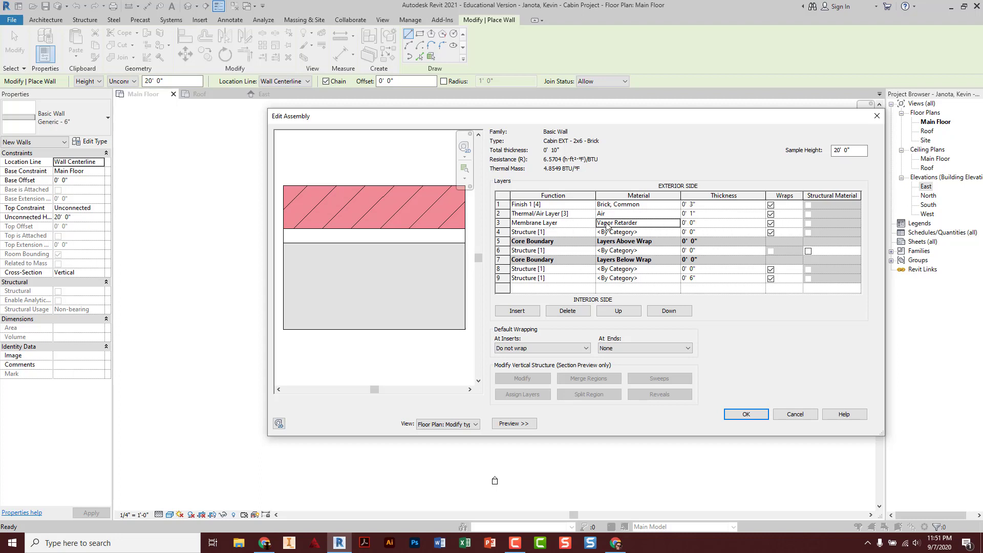
Make layer 4 a Substrate [2] of Plywood, Sheathing, 0' 0 1/2" thick
left_click(573, 231)
left_click(590, 232)
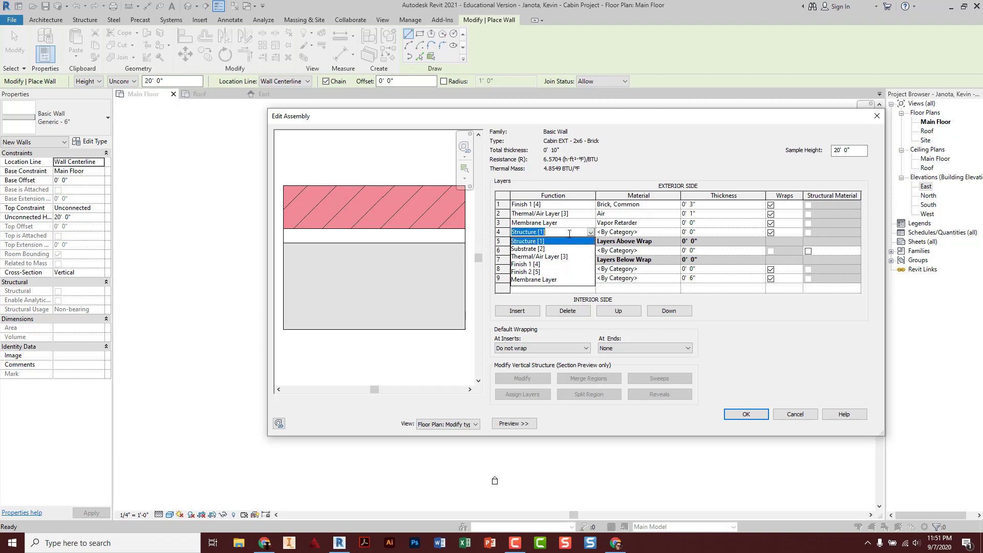
left_click(542, 249)
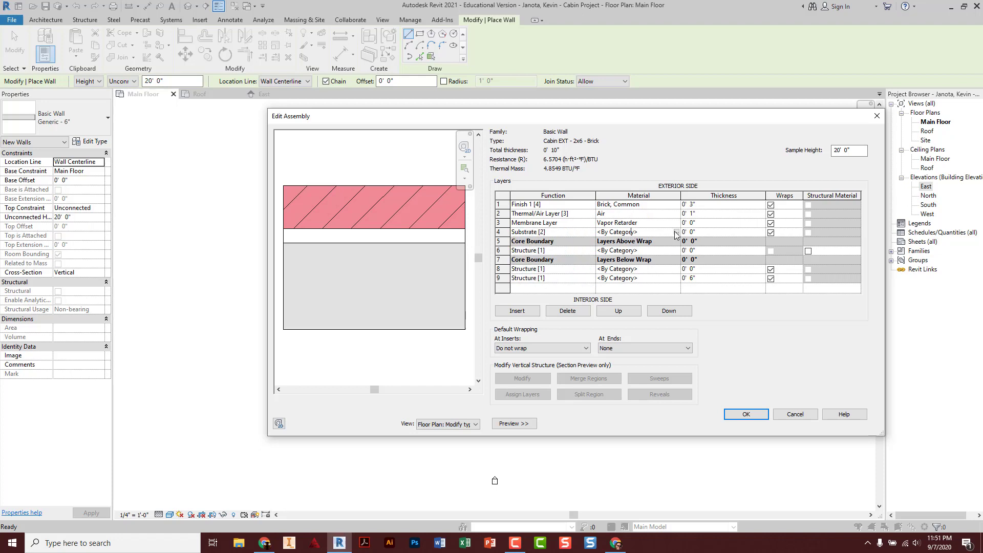
left_click(674, 232)
left_click(674, 231)
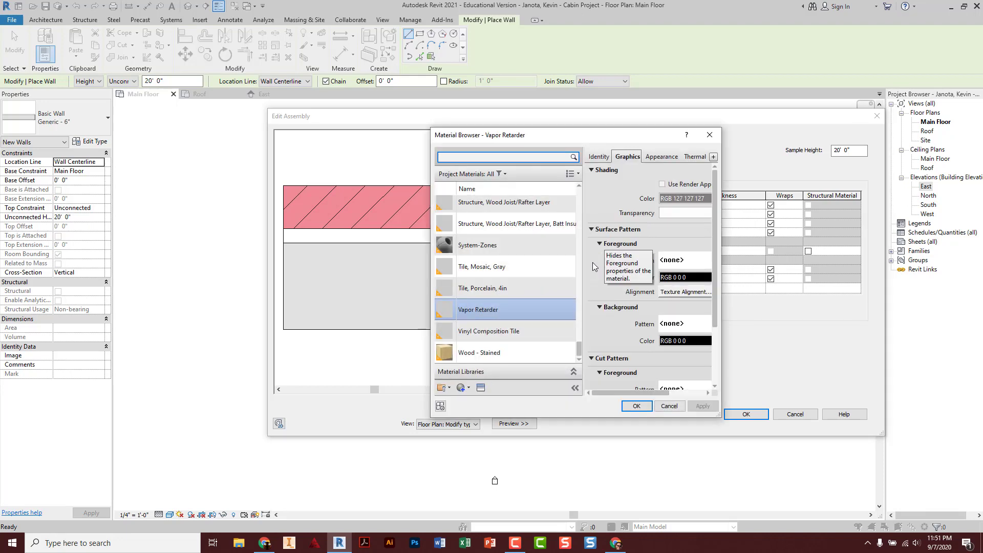
scroll(501, 274, "up", 5)
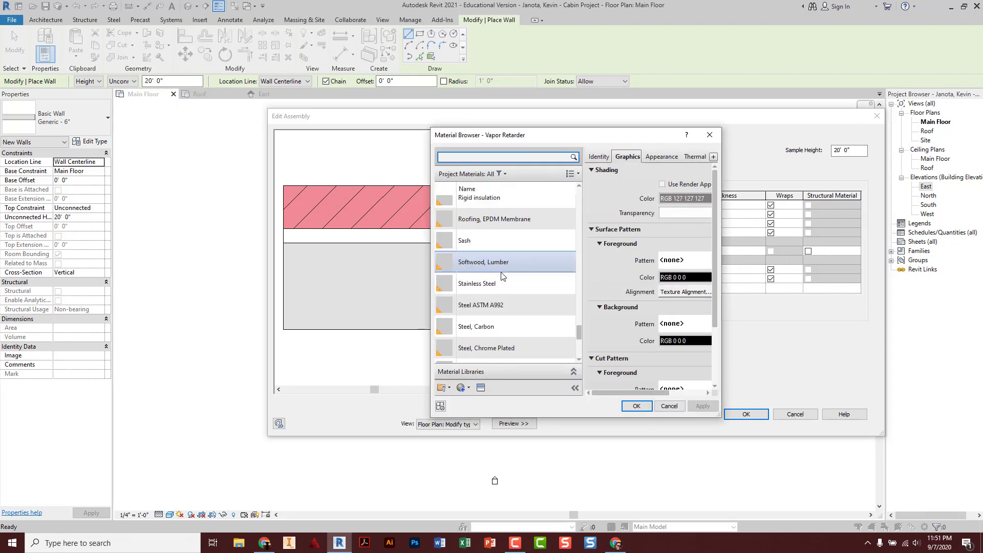
left_click(498, 260)
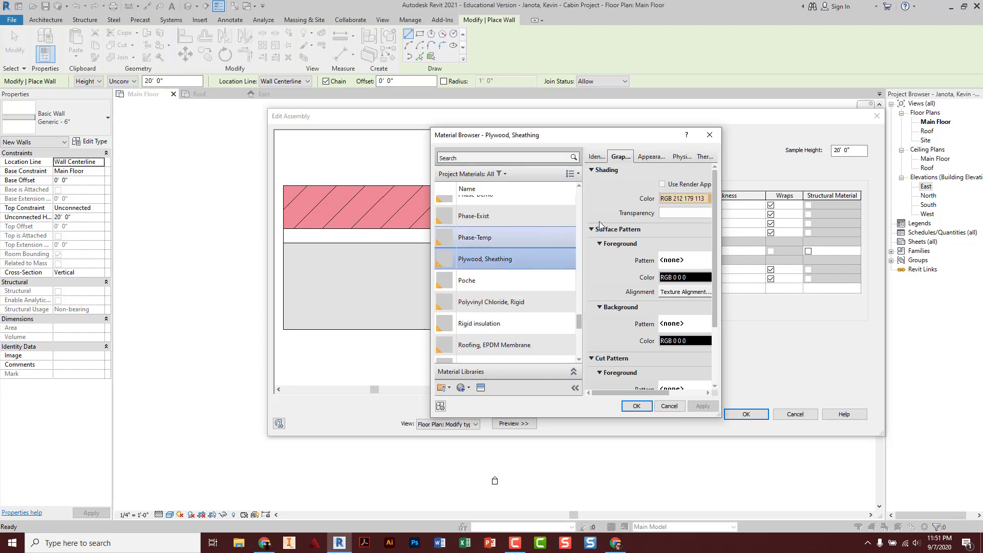
left_click(637, 405)
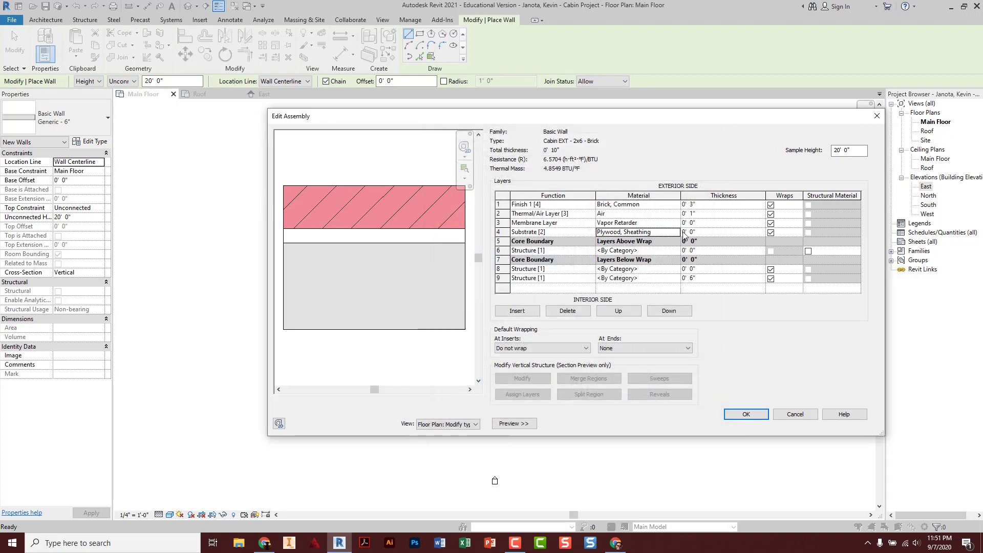
key("Tab")
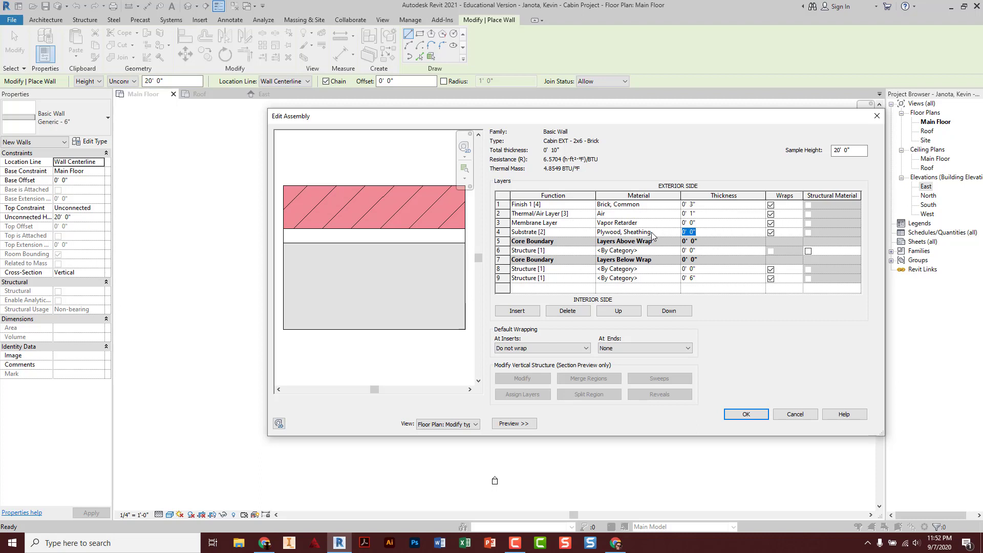
type("0")
key("Tab")
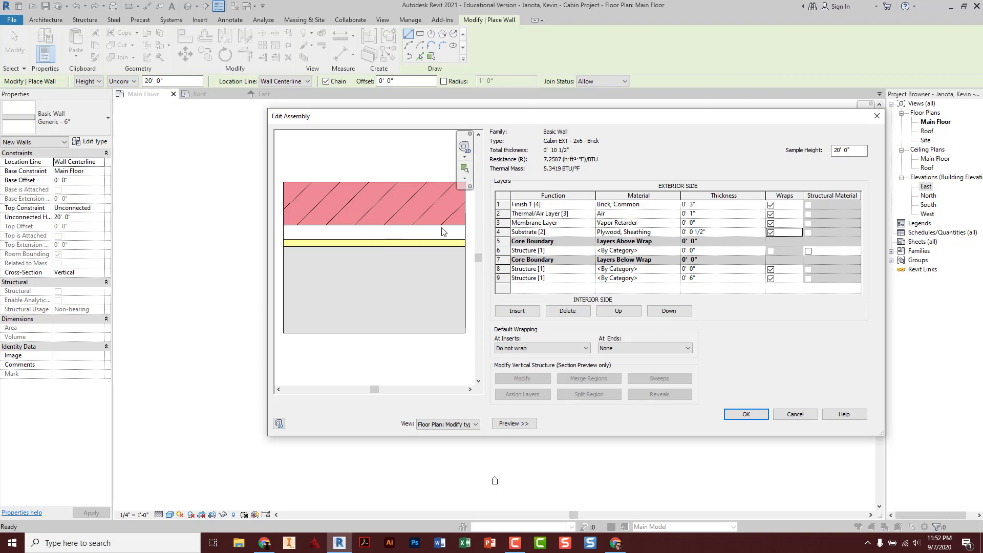
Review the membrane, air, brick and substrate layer rows of the assembly
left_click(501, 223)
left_click(501, 214)
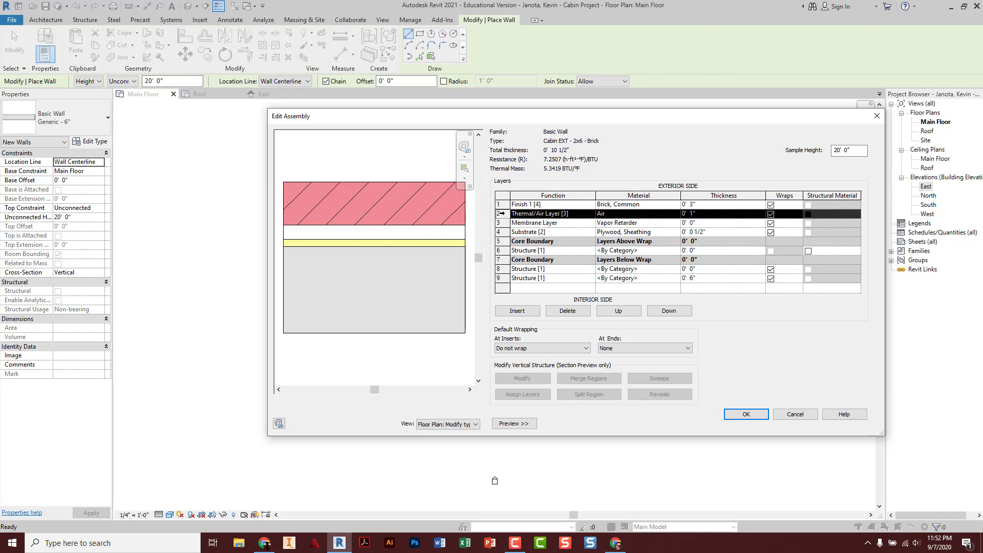
left_click(501, 204)
left_click(502, 215)
left_click(501, 223)
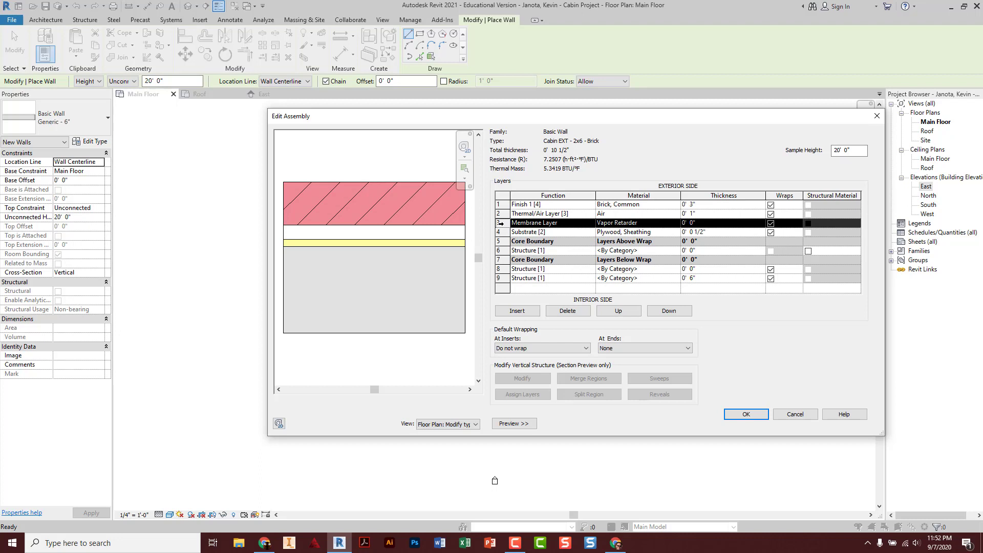
left_click(499, 232)
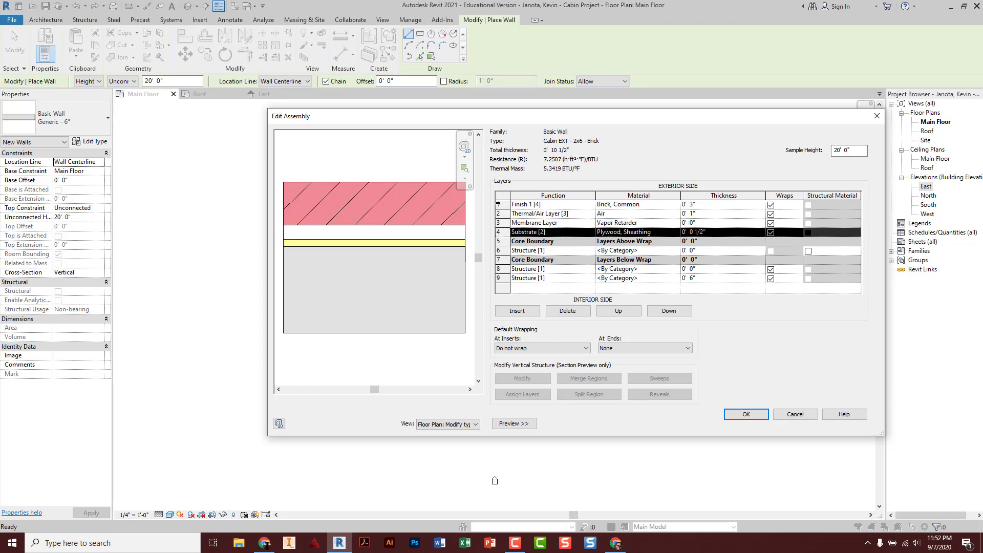
left_click(502, 203)
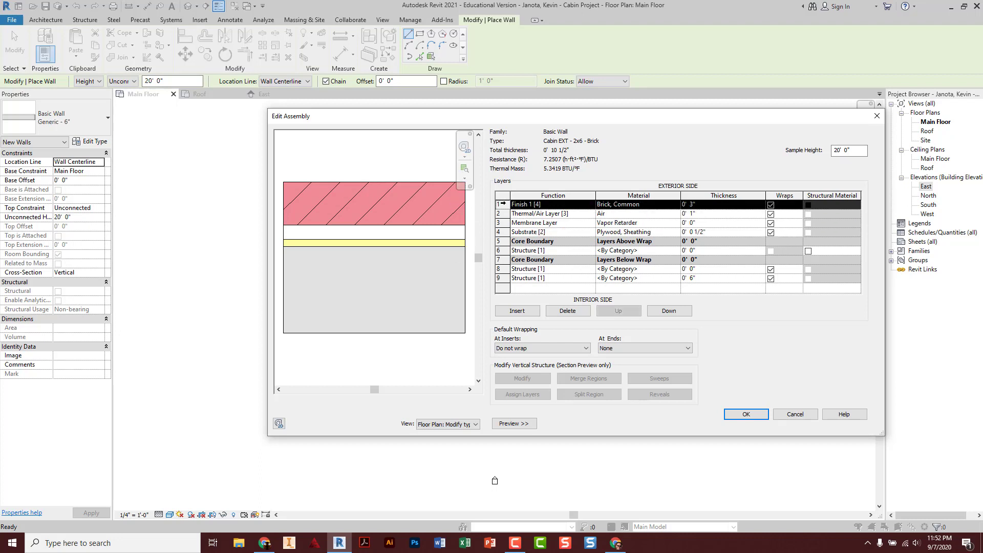
left_click(499, 231)
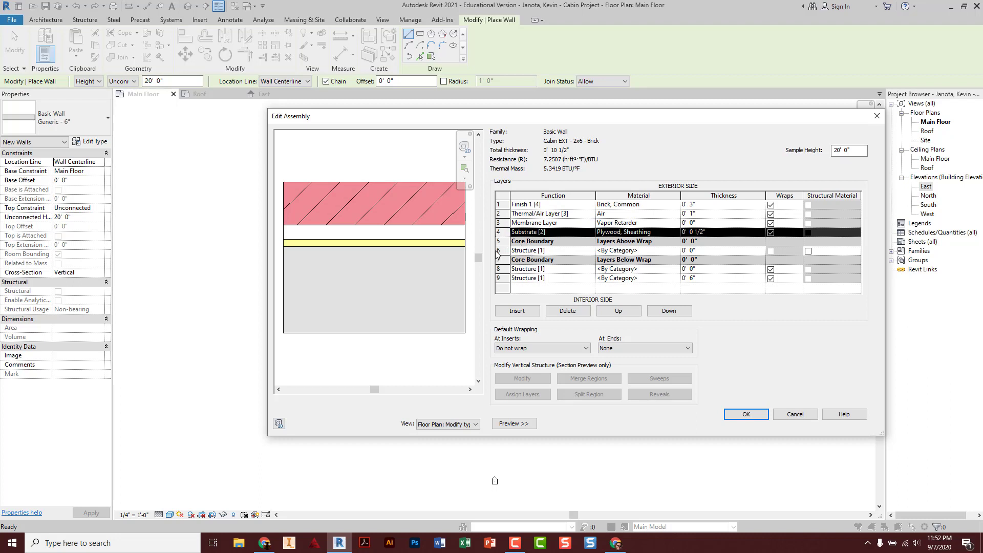
Give the core Structure layer Softwood, Lumber material and 0' 5 1/2" thickness
left_click(640, 251)
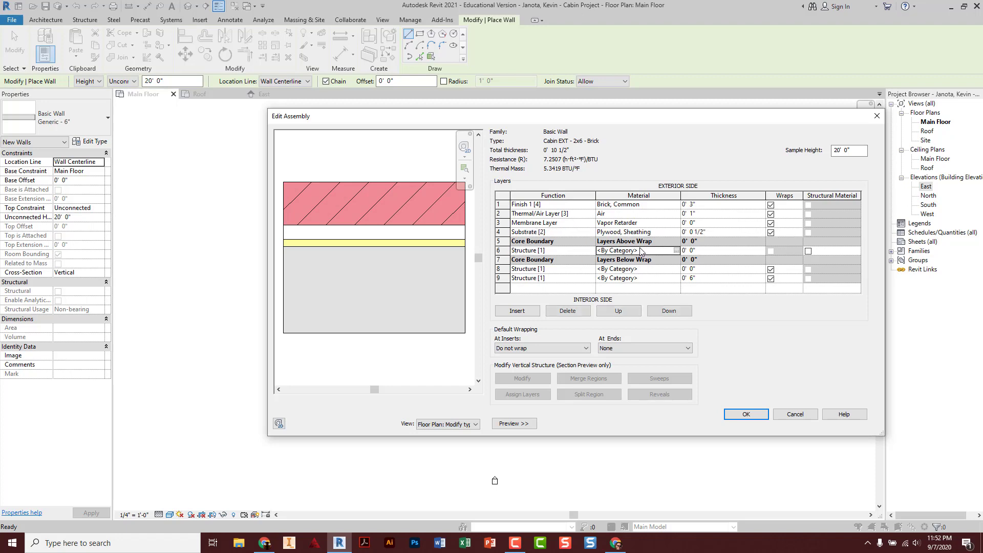
left_click(676, 250)
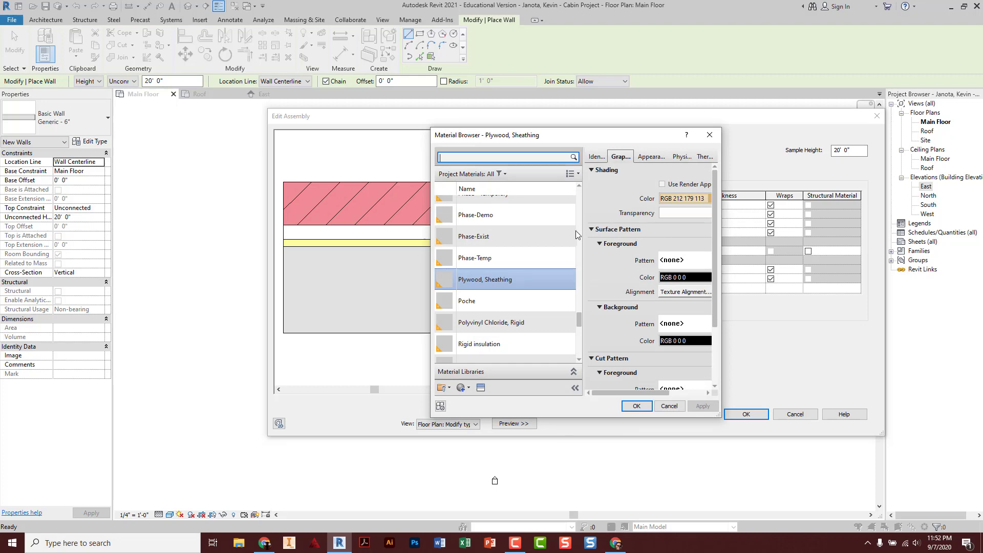
scroll(505, 269, "down", 2)
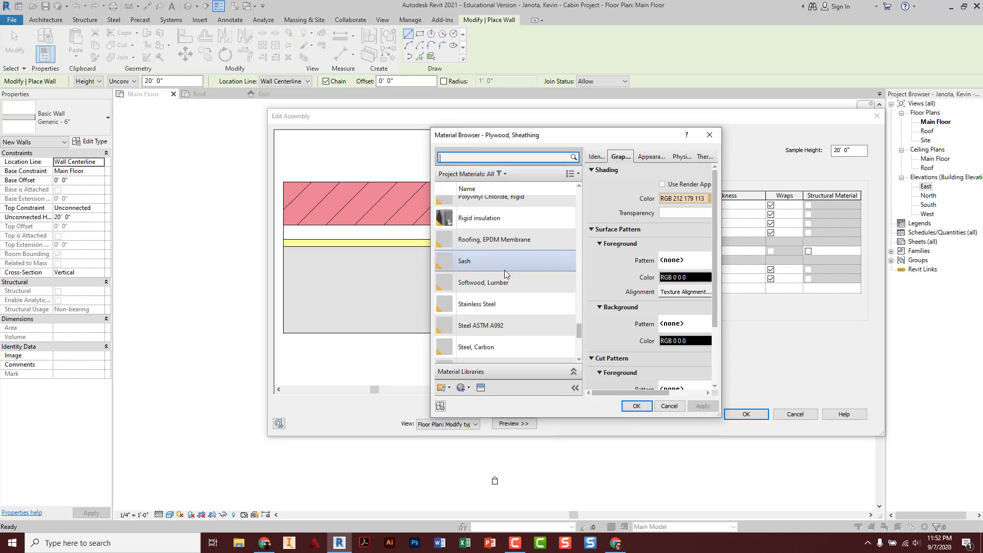
left_click(502, 278)
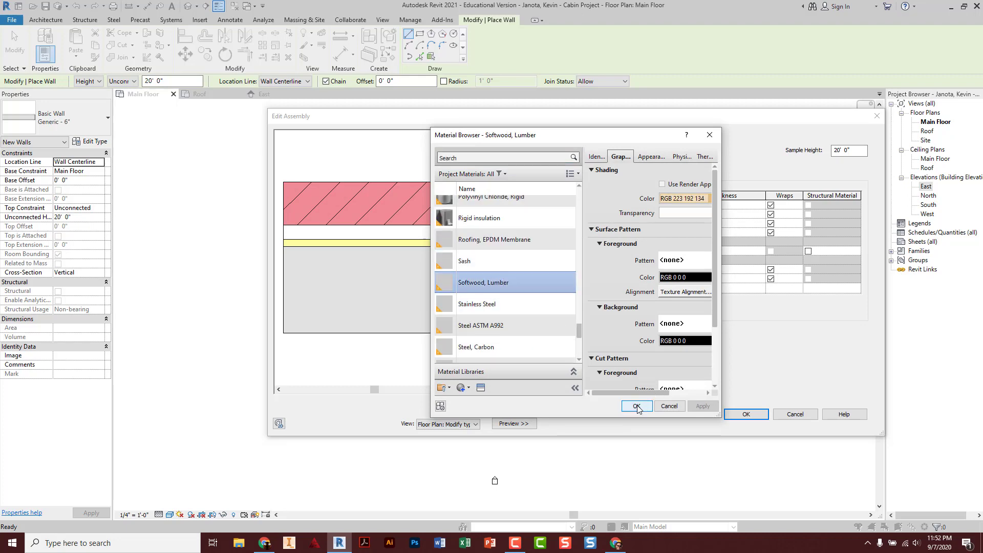
left_click(637, 406)
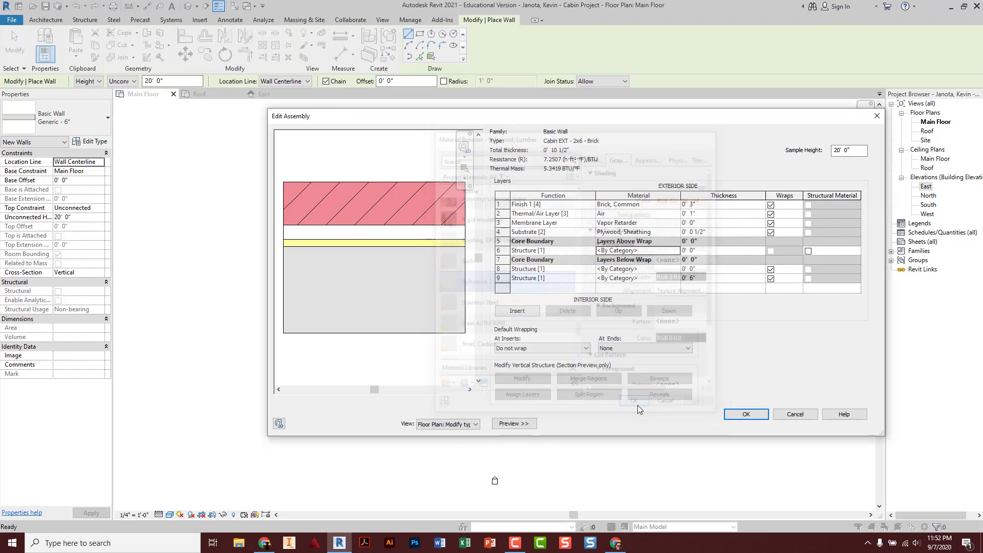
left_click(701, 249)
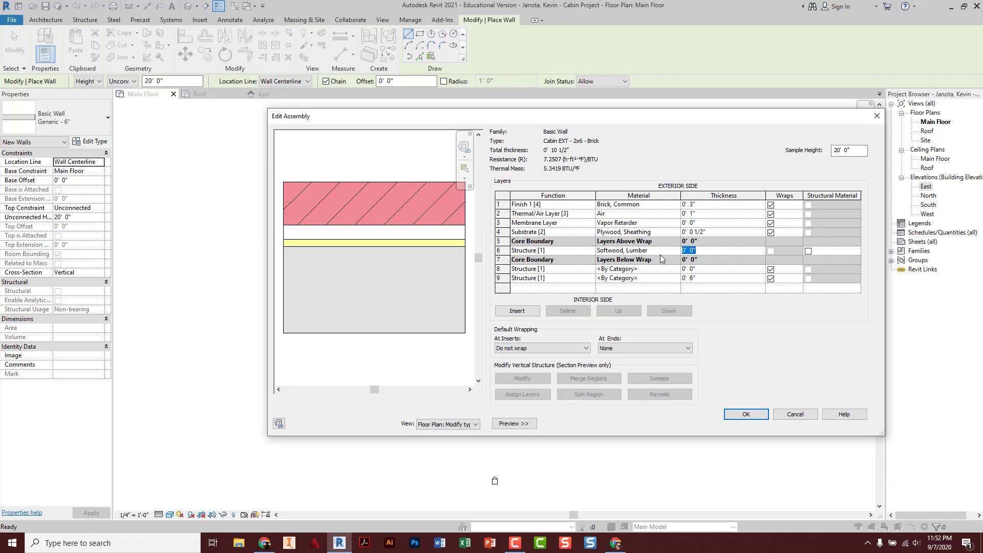
type("0 5 1/2")
key("Tab")
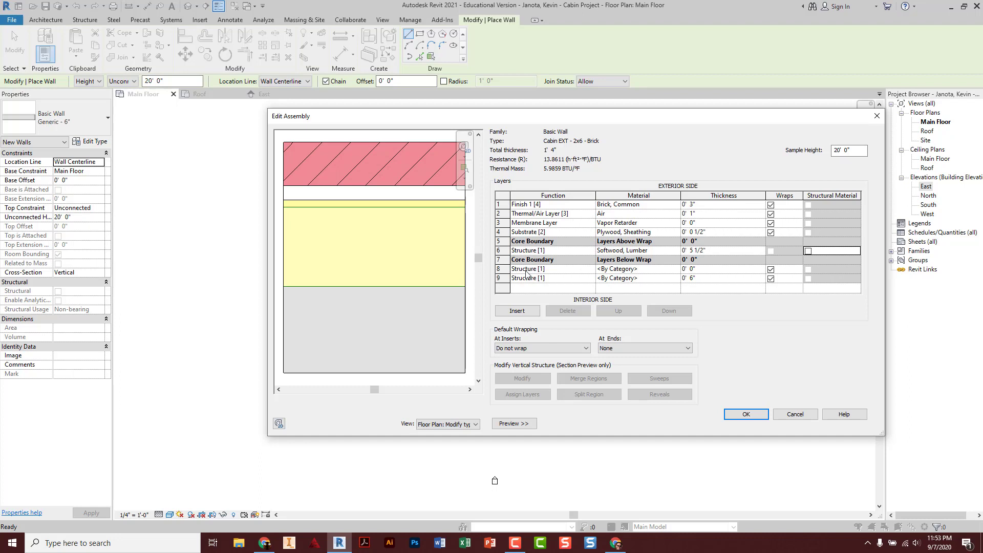
Set row 8 to a Membrane Layer with Vapor Retarder as its material
left_click(547, 271)
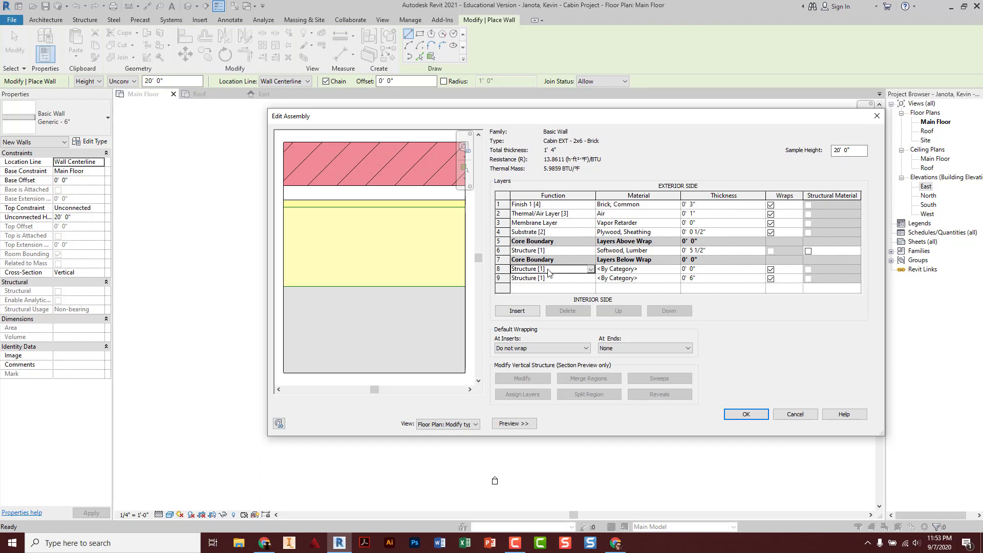
left_click(590, 269)
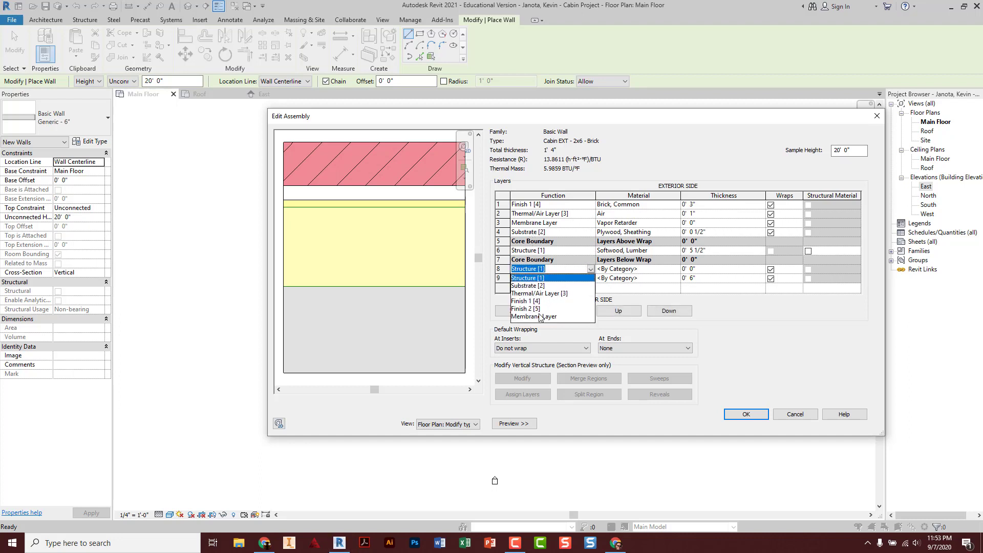
left_click(540, 316)
left_click(641, 270)
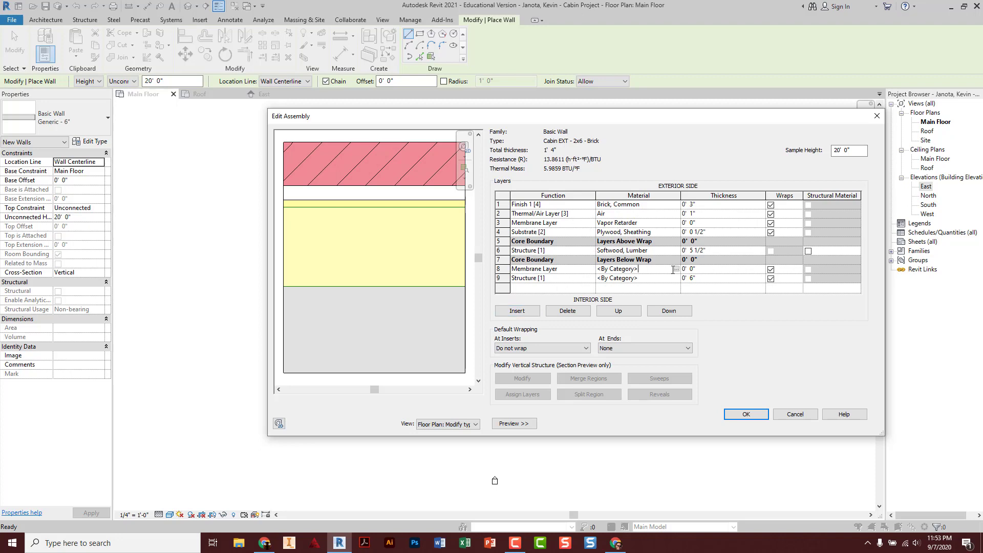
left_click(675, 269)
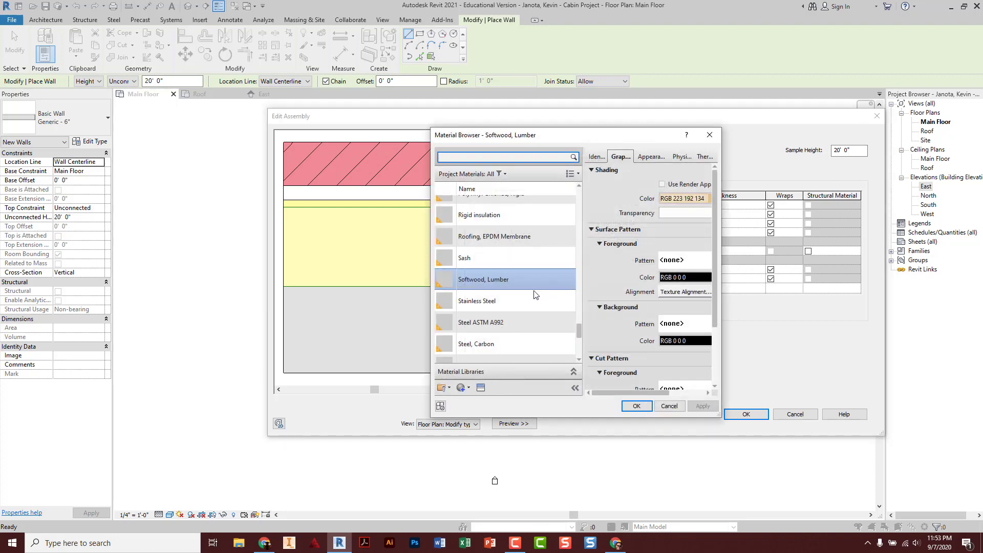
scroll(533, 294, "down", 5)
left_click(506, 307)
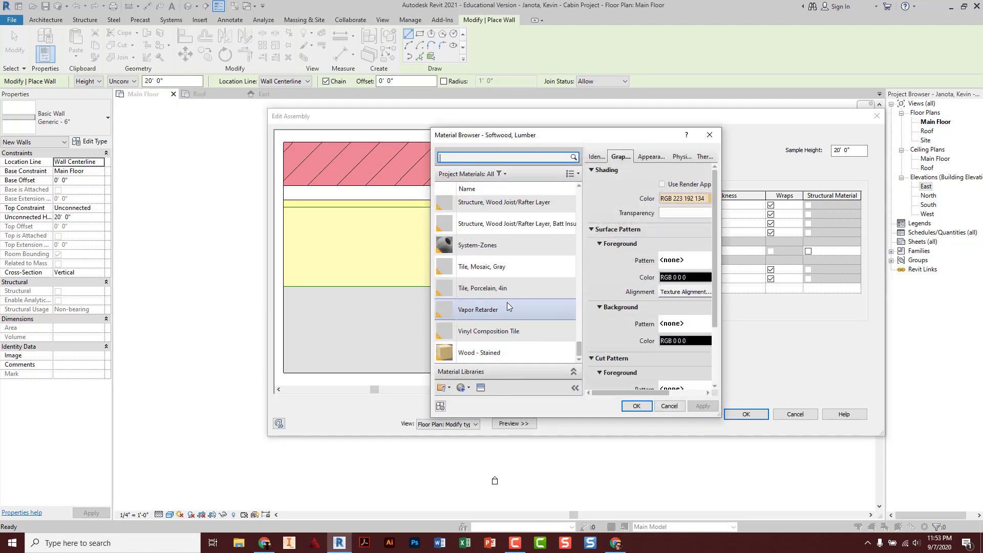
left_click(636, 406)
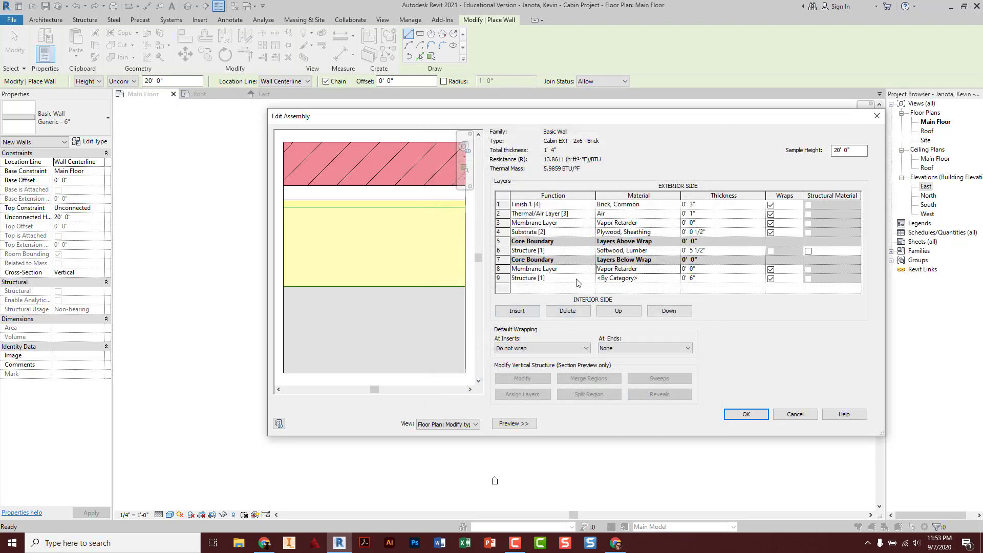
left_click(512, 278)
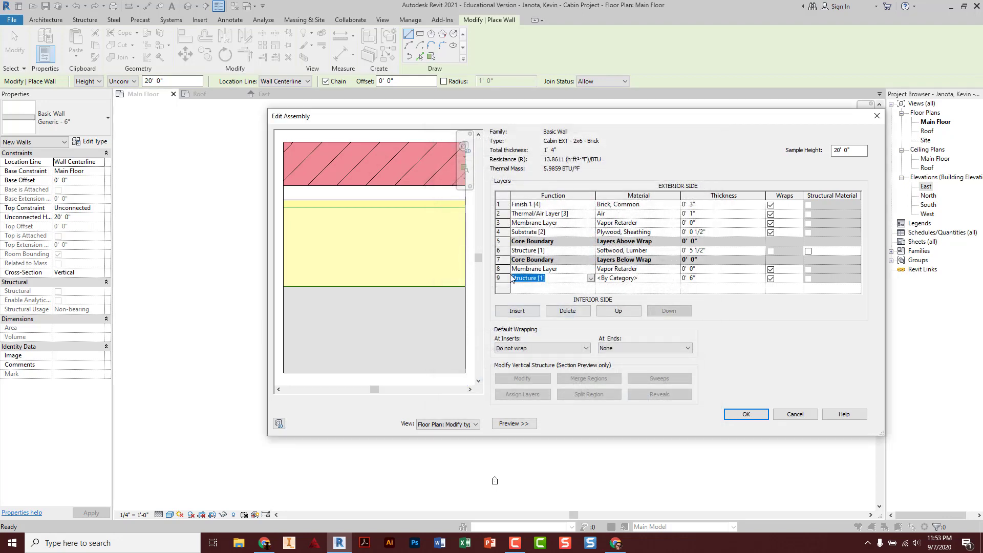
Make row 9 a Substrate [2] of Gypsum Wall Board, 0' 0 1/2" thick
left_click(591, 278)
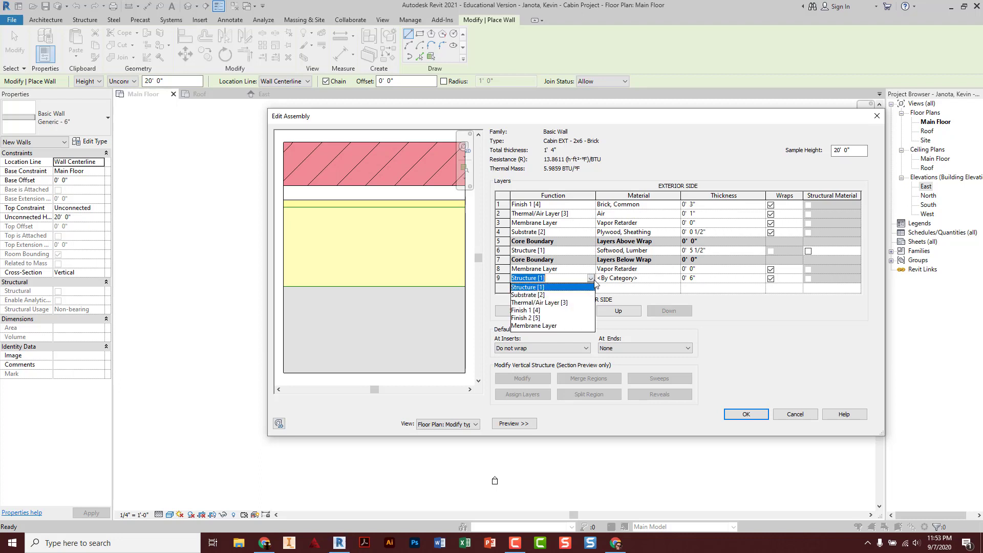
left_click(528, 295)
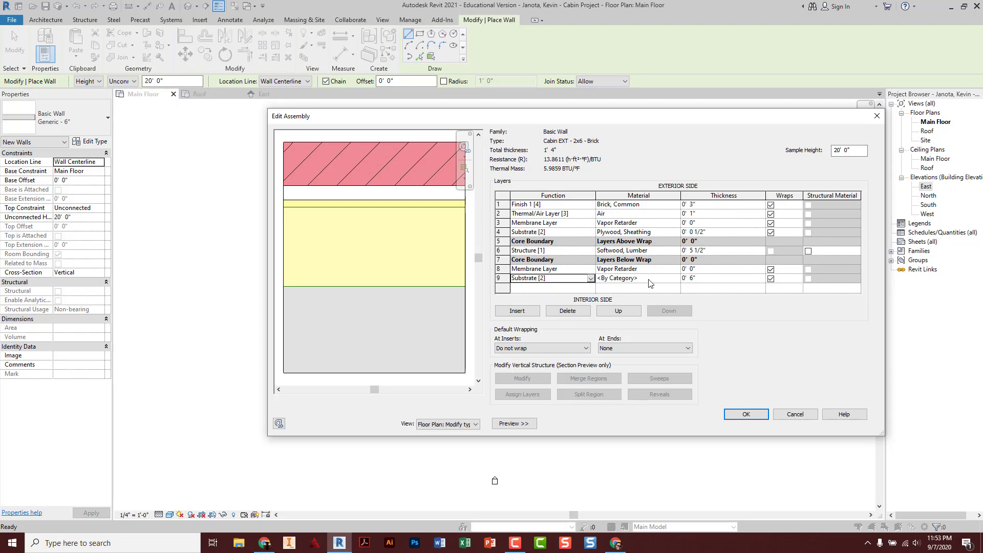
left_click(672, 279)
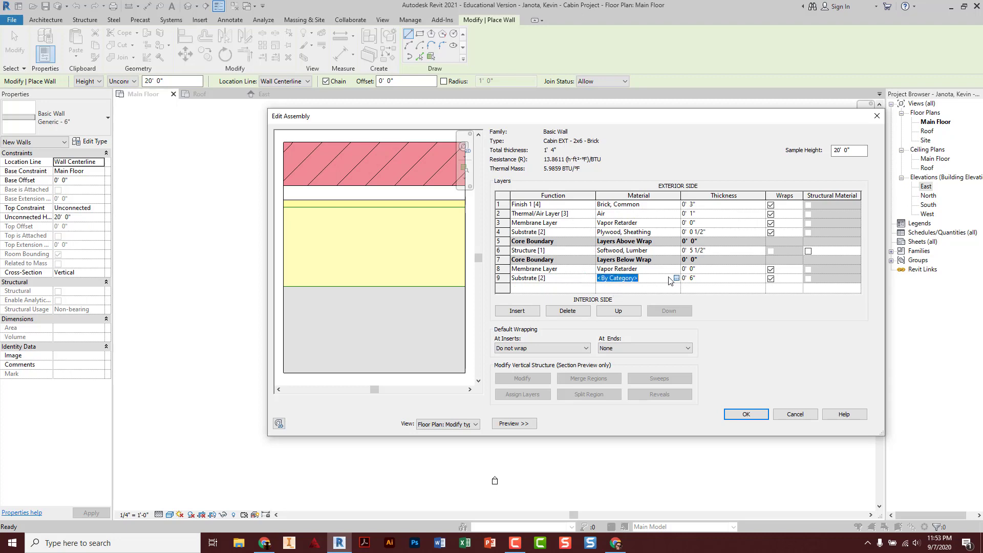
left_click(675, 278)
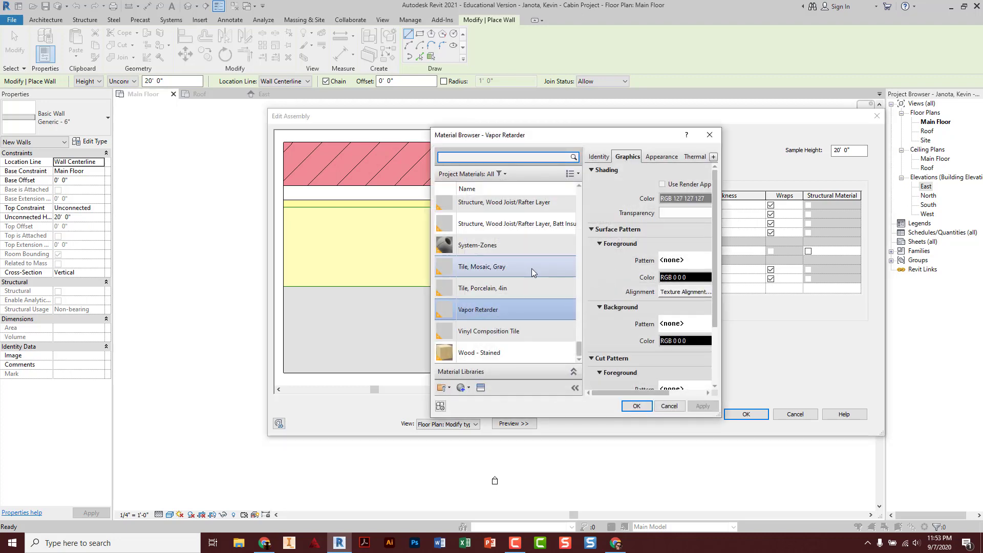
scroll(513, 263, "up", 3)
scroll(511, 263, "up", 10)
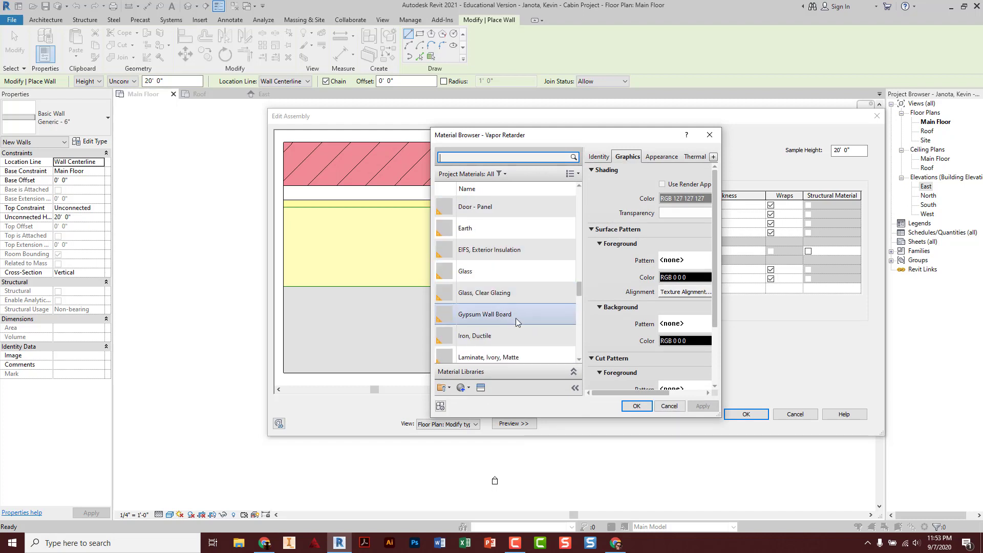
left_click(515, 315)
left_click(636, 405)
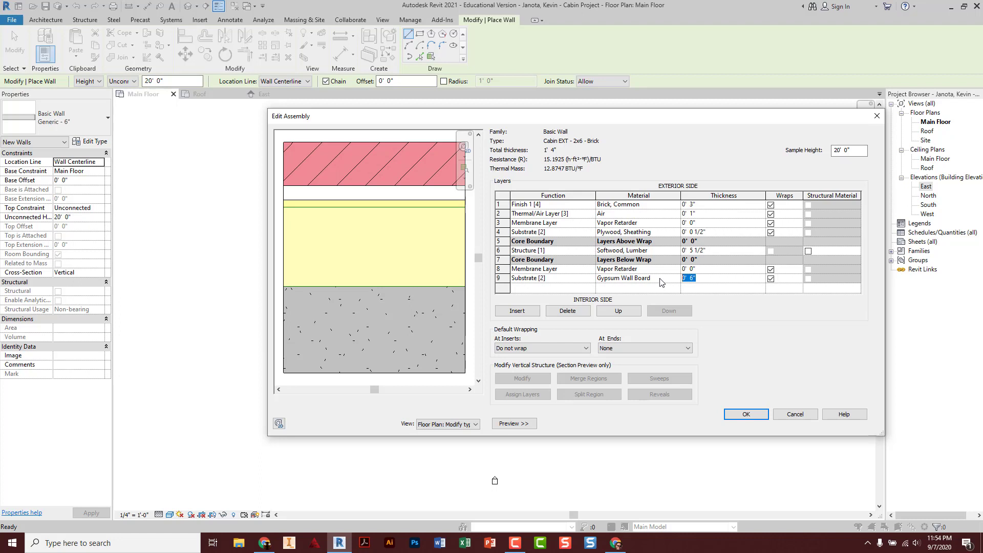
type(".5")
key("Tab")
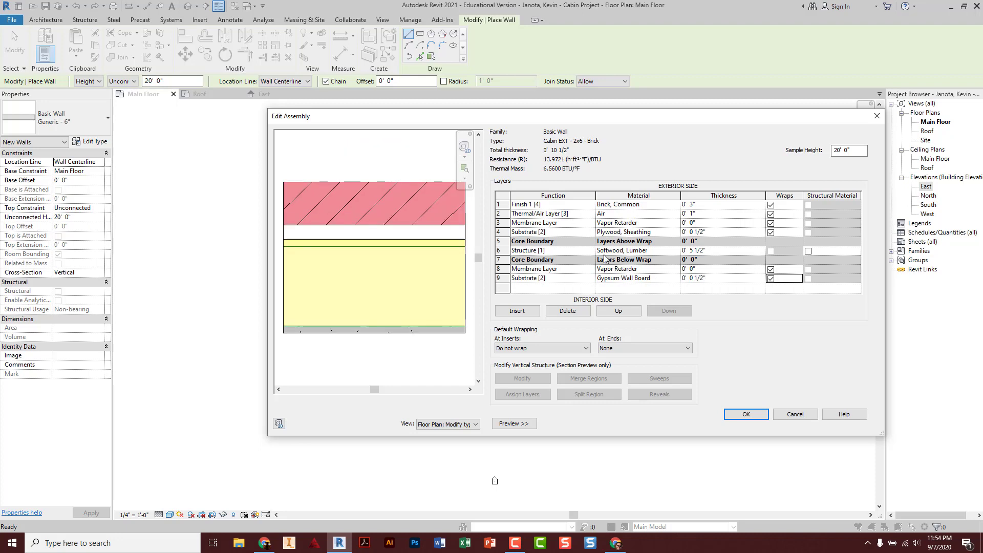
left_click(686, 251)
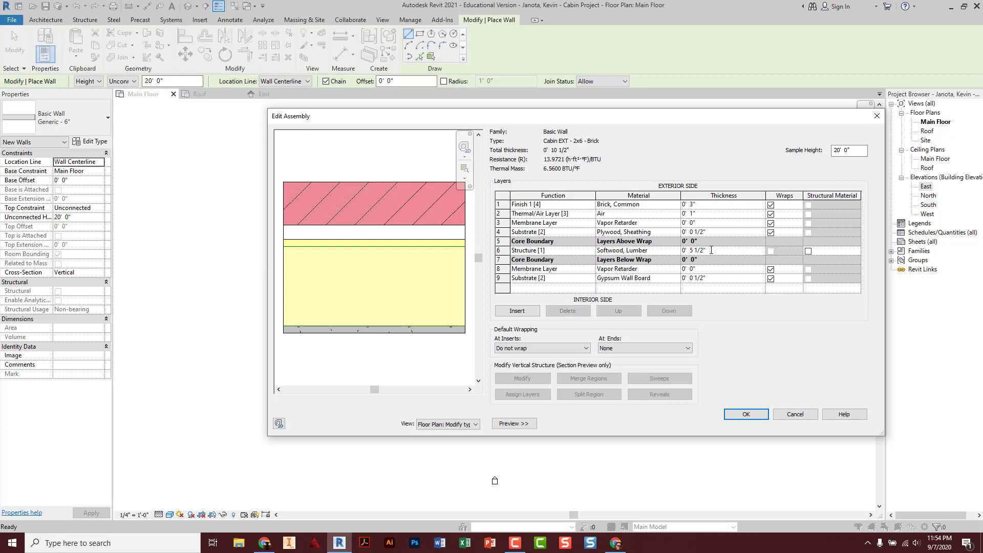
left_click_drag(711, 251, 663, 252)
type("0 5.5")
key("Tab")
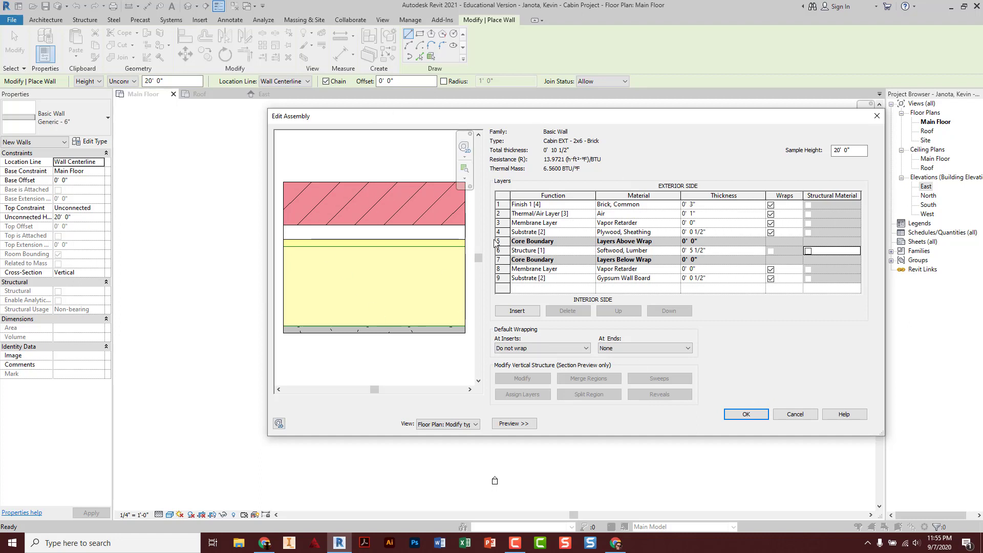
Accept the wall layers and type properties, widen the Properties palette, and view the East elevation
left_click(746, 414)
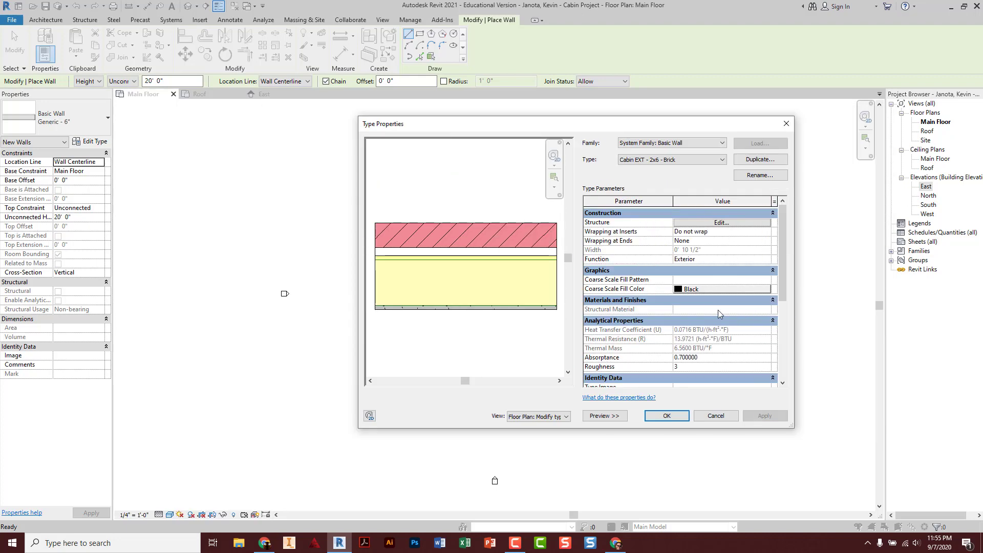
left_click(666, 416)
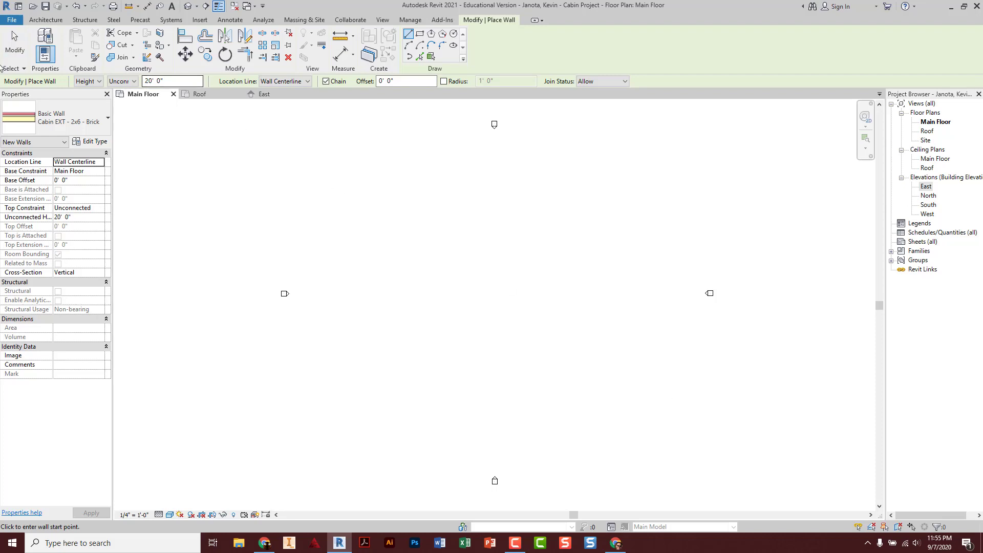
left_click_drag(114, 208, 156, 208)
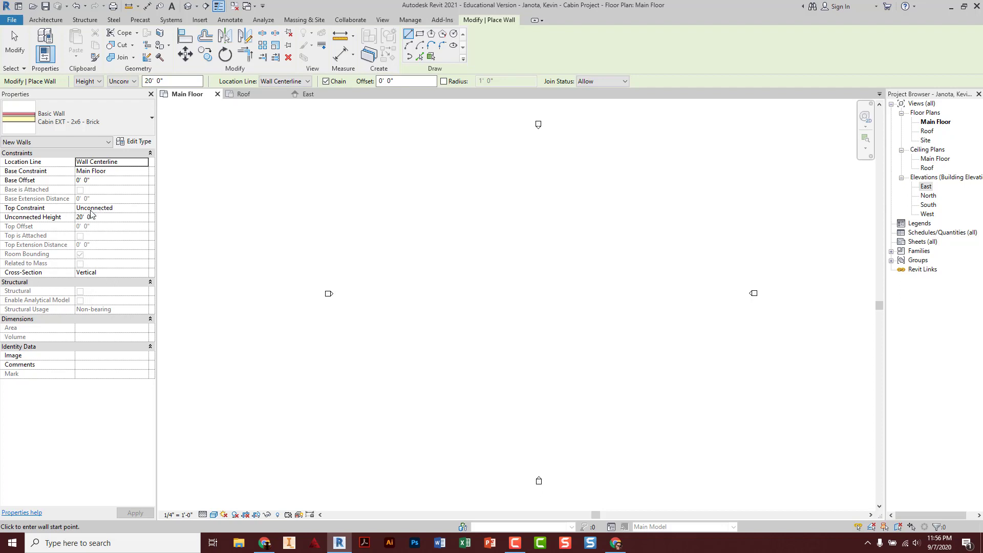
left_click(94, 216)
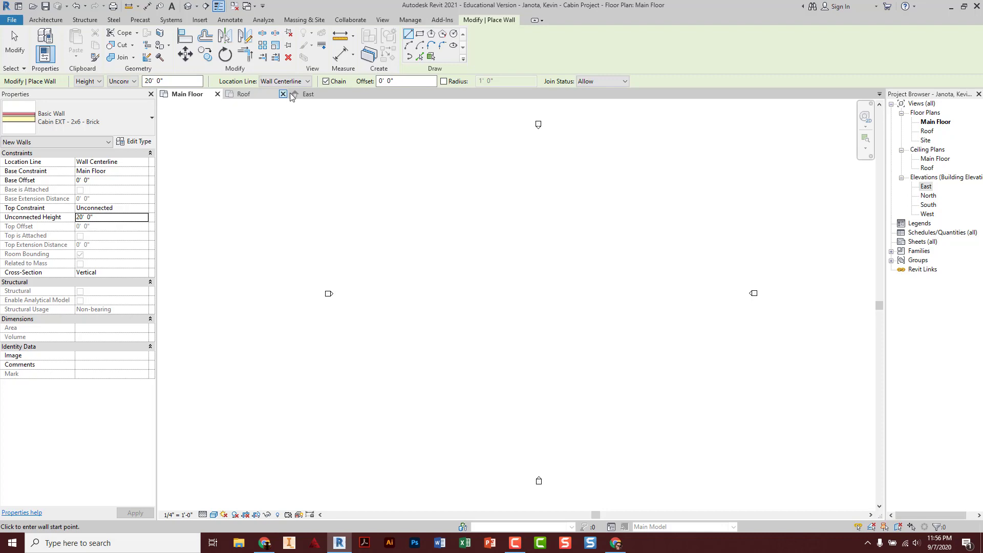
left_click(306, 94)
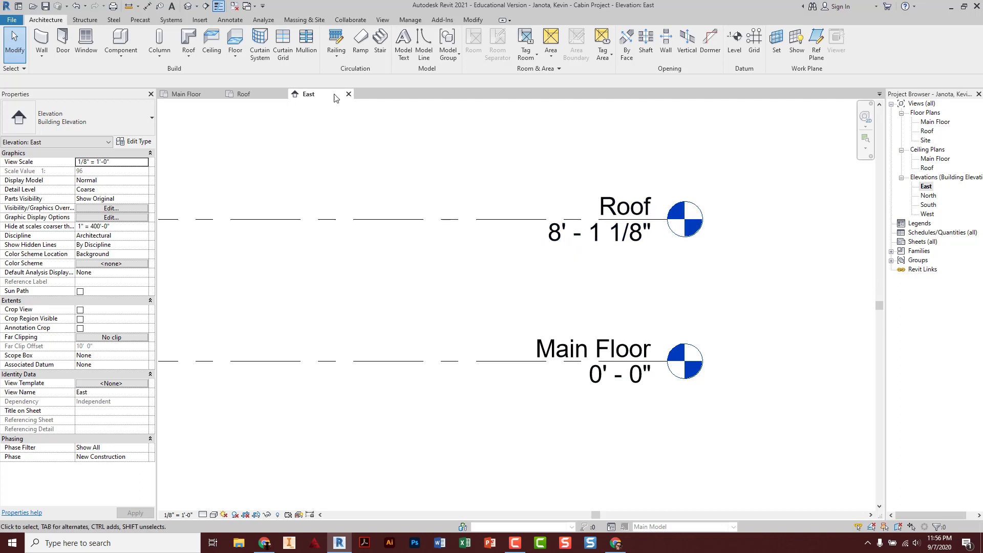
On the Main Floor plan, start the Wall tool with Top Constraint set to Up to level: Roof
left_click(180, 94)
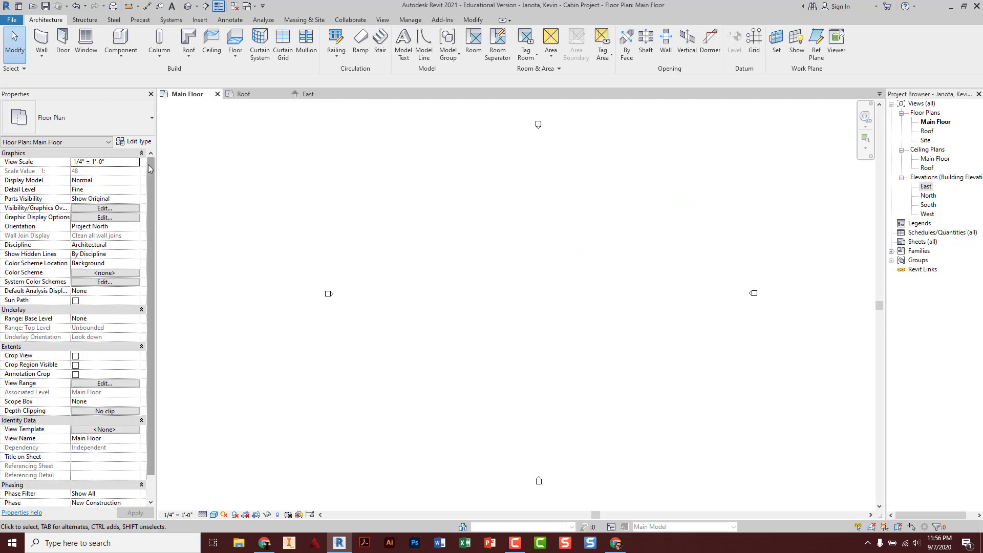
left_click(41, 41)
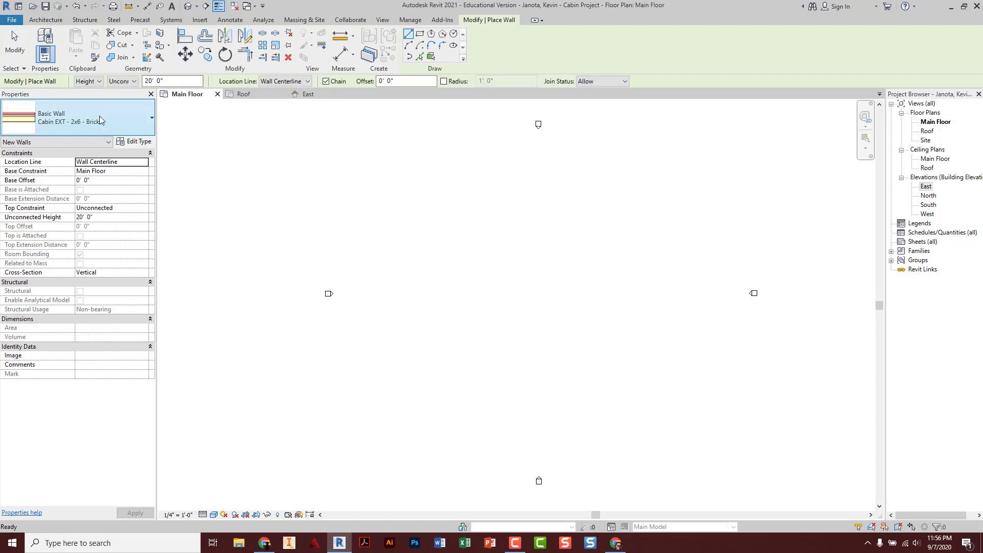
left_click(138, 206)
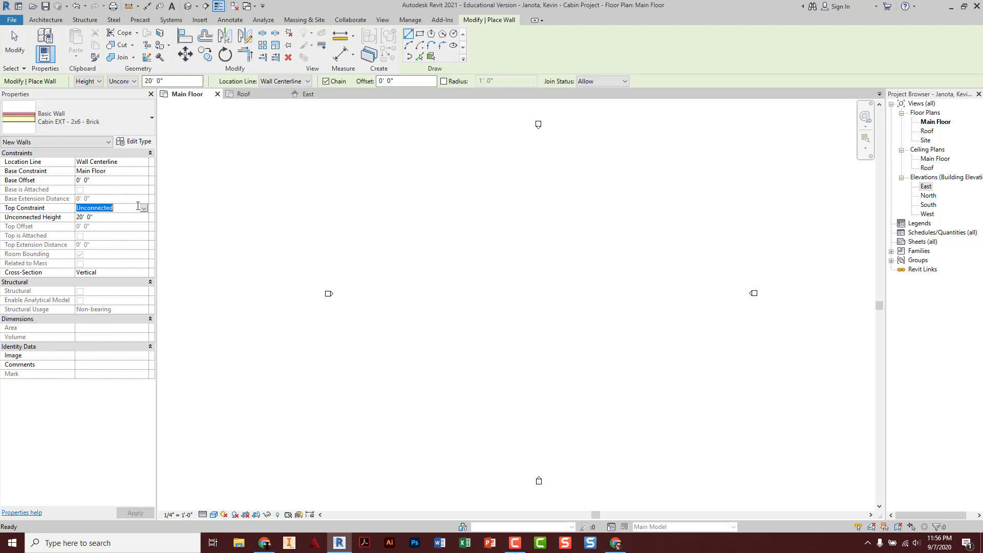
left_click(144, 209)
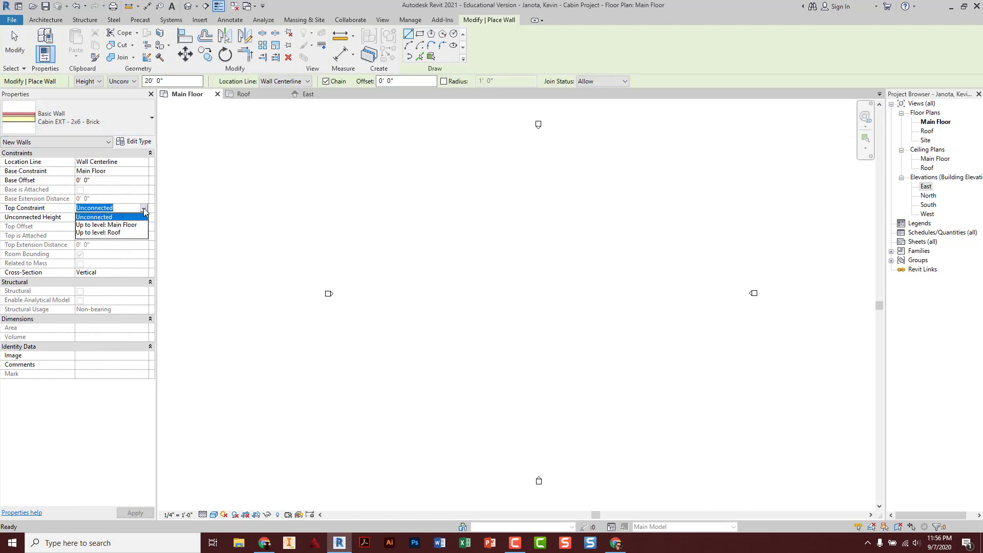
left_click(101, 233)
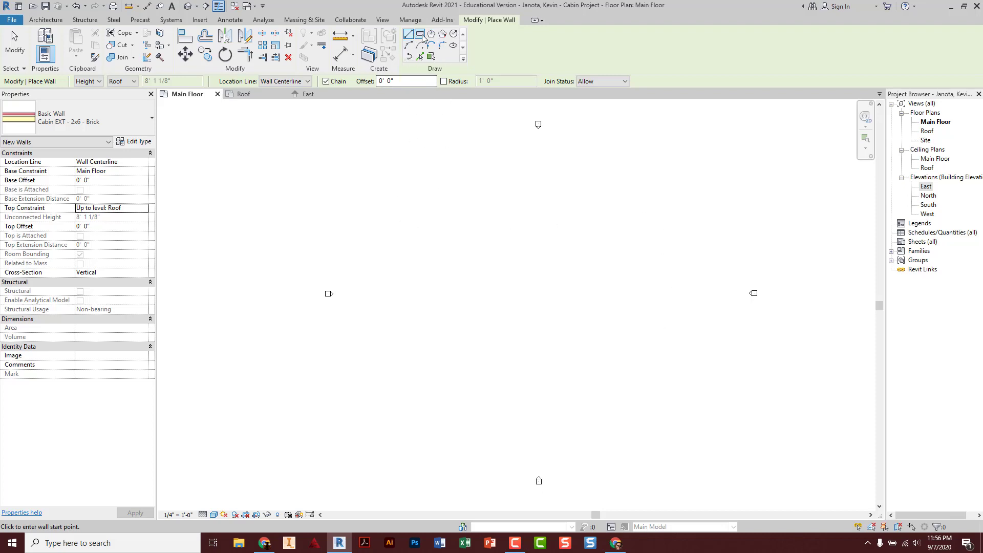
Draw a 28' - 0" square of walls using the Rectangle draw option
left_click(419, 34)
left_click(429, 232)
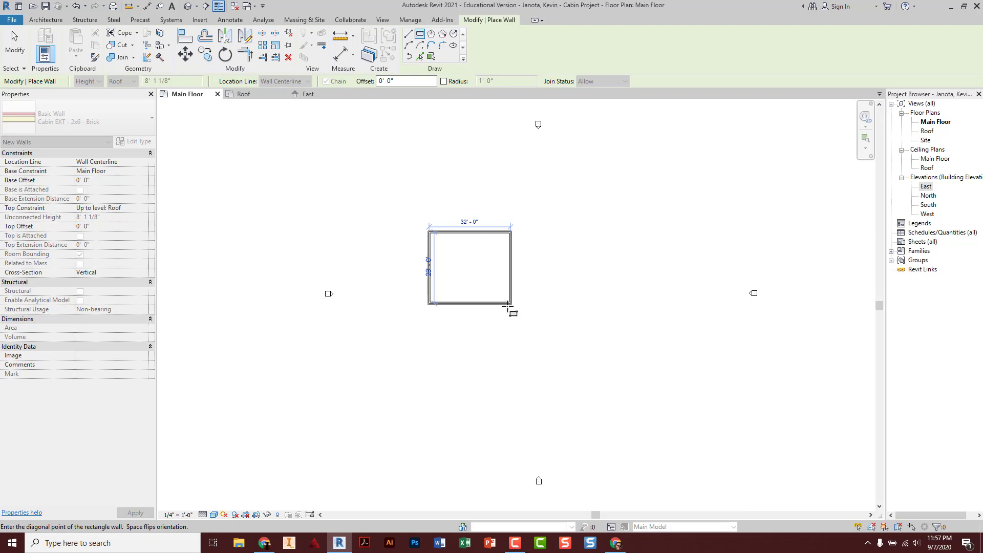
left_click(501, 303)
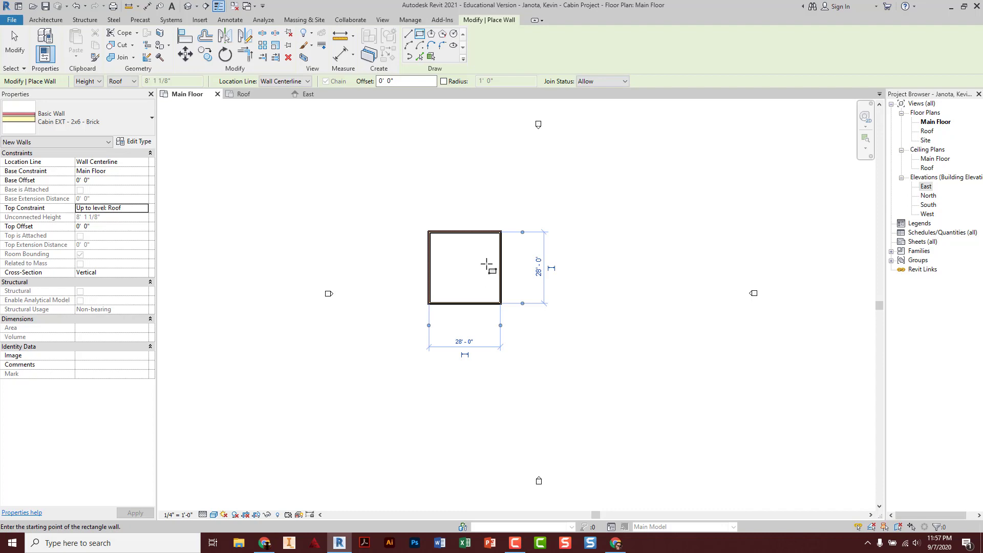
key("Escape")
key("Escape")
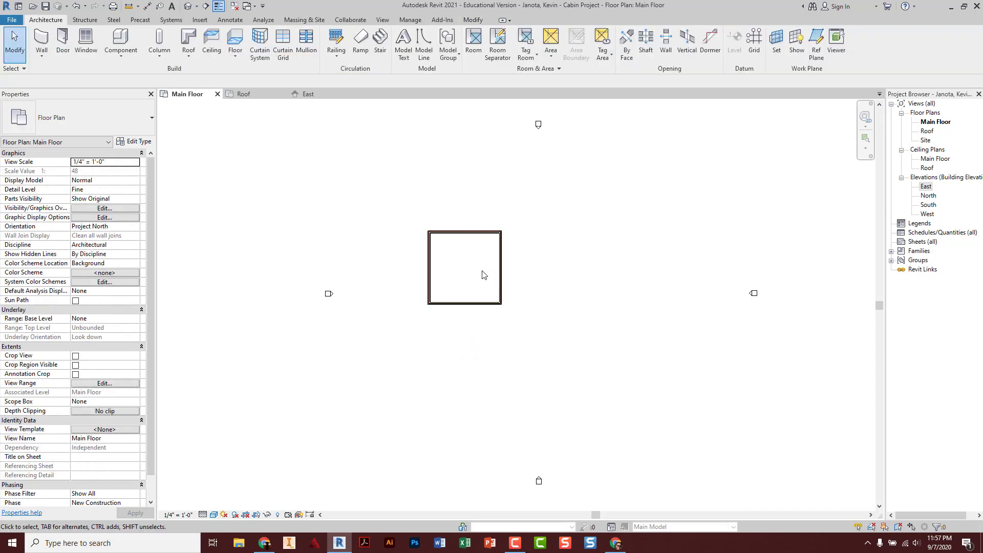
Select the four walls and move them to centre between the elevation markers
scroll(454, 264, "up", 1)
scroll(453, 269, "up", 1)
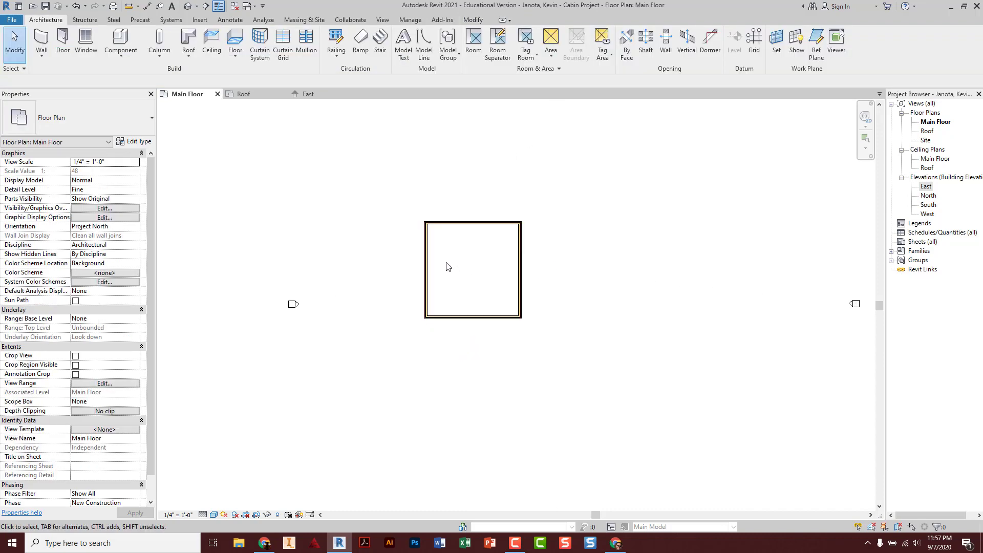
scroll(445, 268, "down", 2)
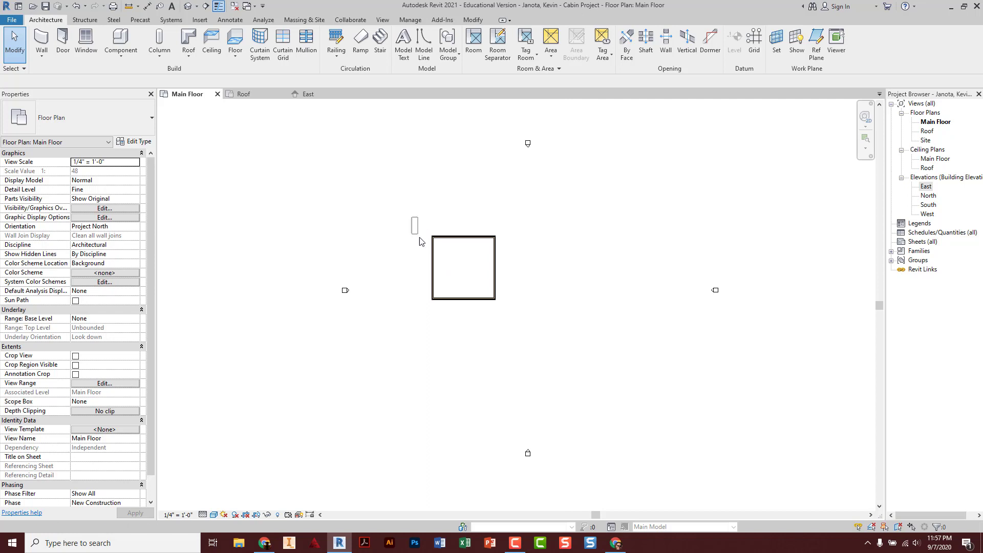
left_click_drag(411, 217, 517, 326)
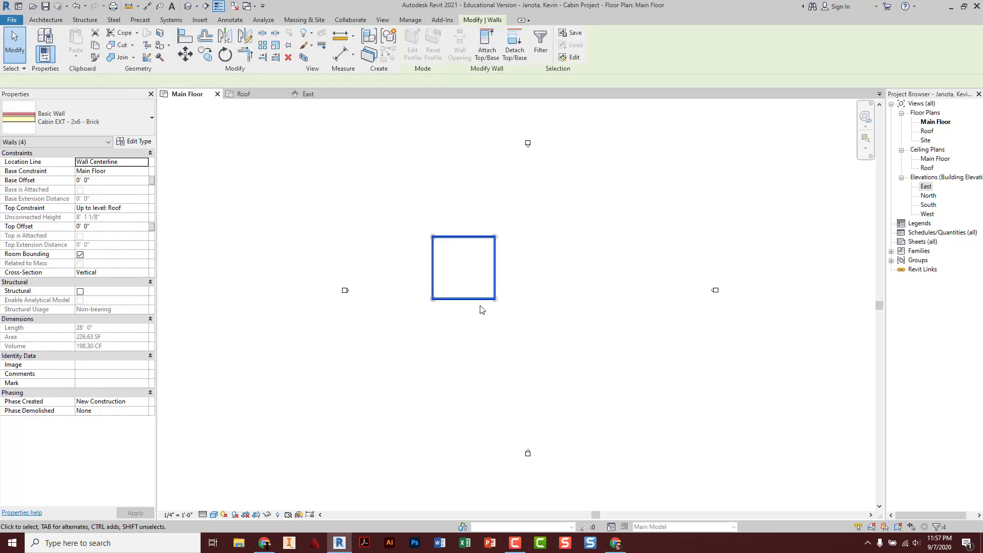
left_click_drag(476, 298, 545, 318)
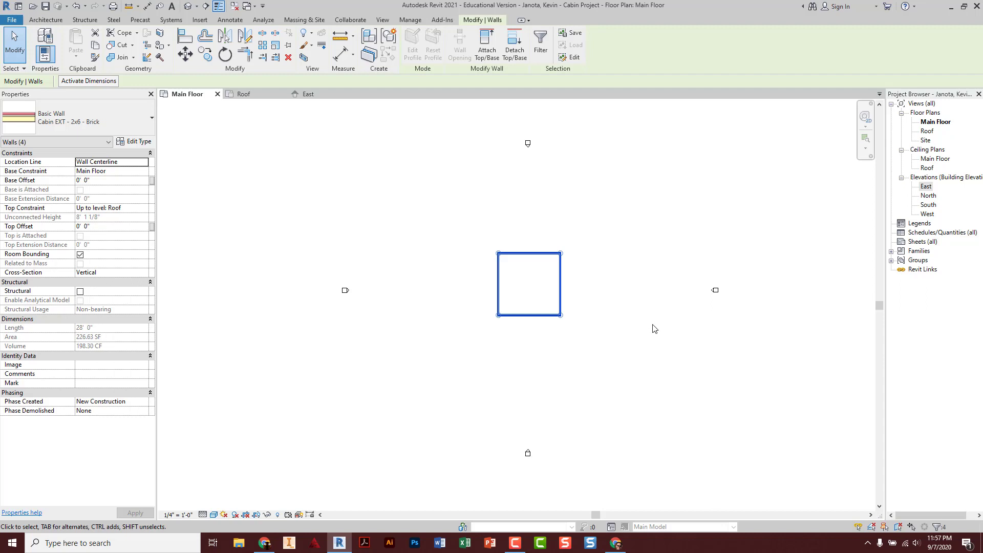
Check the walls spanning Main Floor to Roof in the East elevation, then return to Main Floor
left_click(304, 96)
scroll(397, 268, "down", 4)
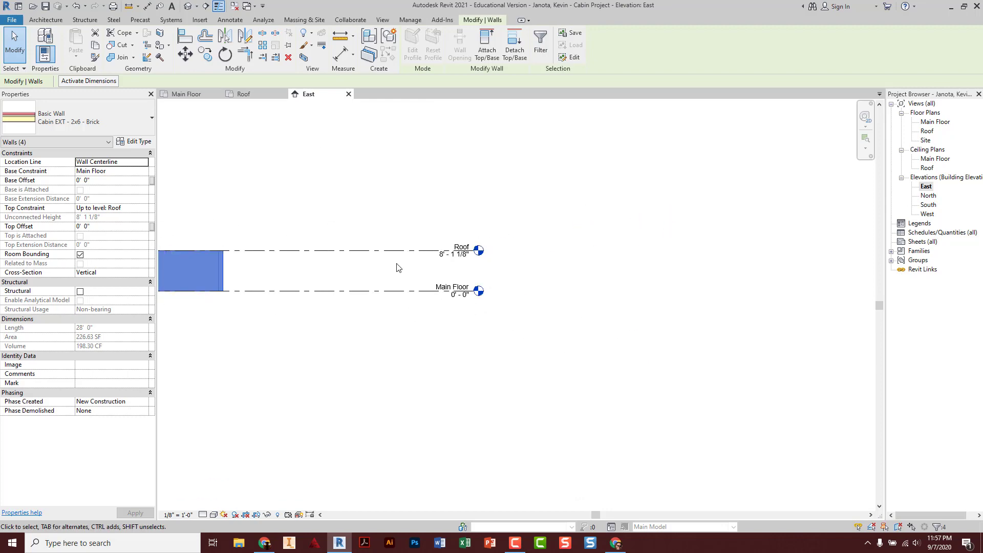
scroll(397, 263, "down", 2)
middle_click_drag(335, 265, 584, 287)
scroll(440, 293, "up", 3)
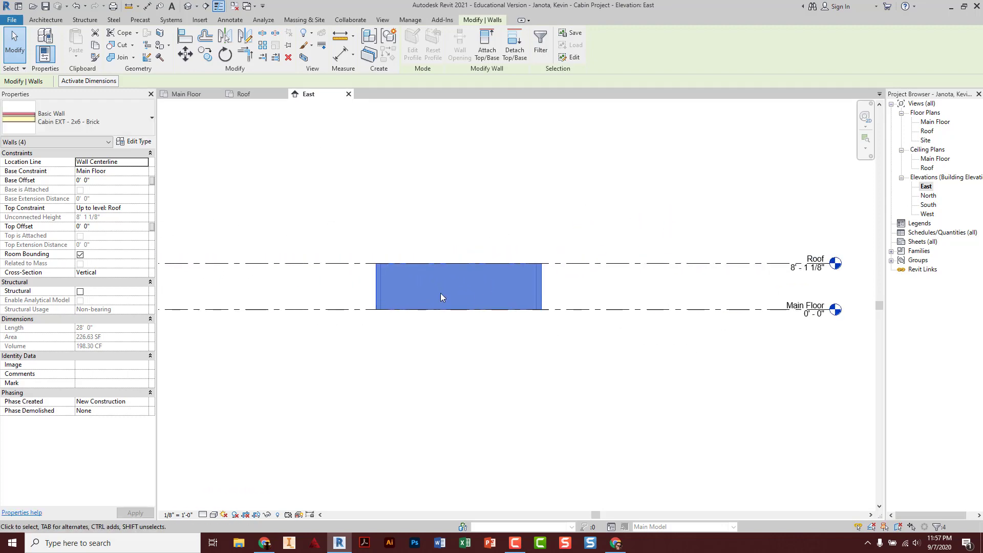
left_click(460, 228)
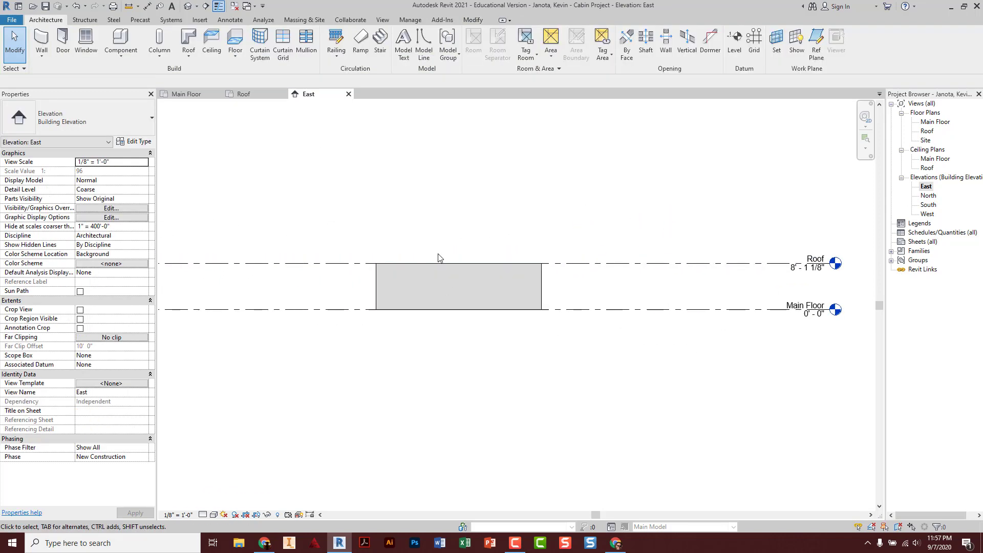
left_click(186, 94)
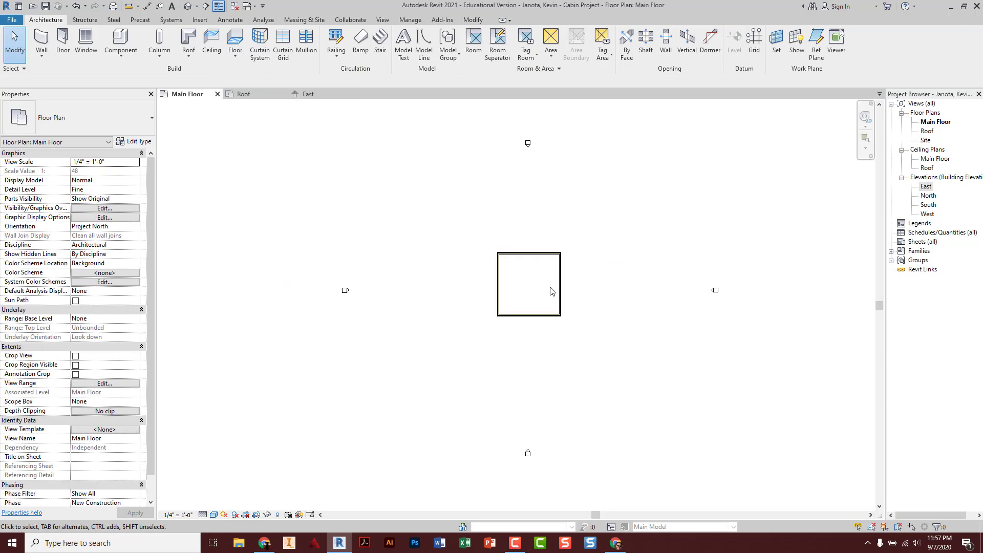
left_click(715, 291)
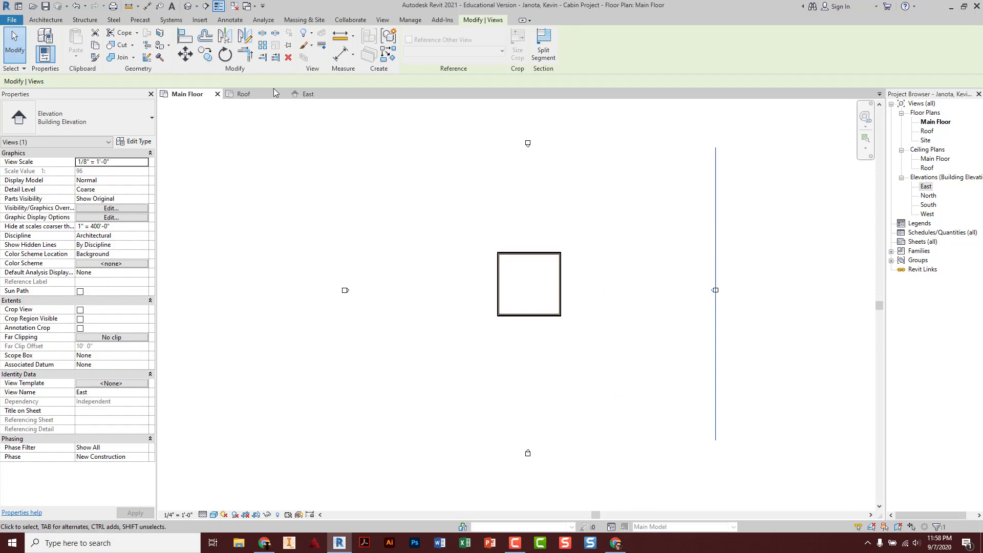
left_click(498, 233)
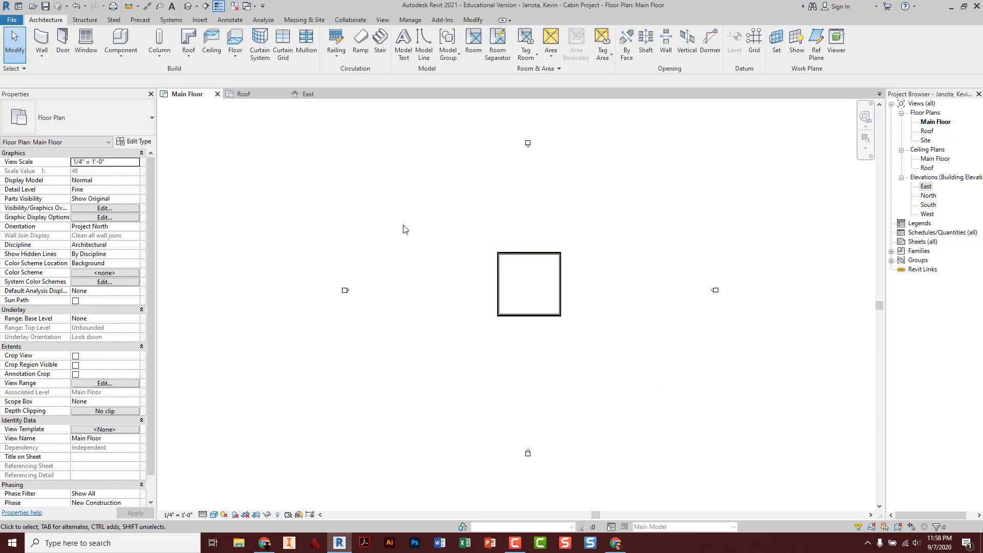
scroll(530, 288, "up", 2)
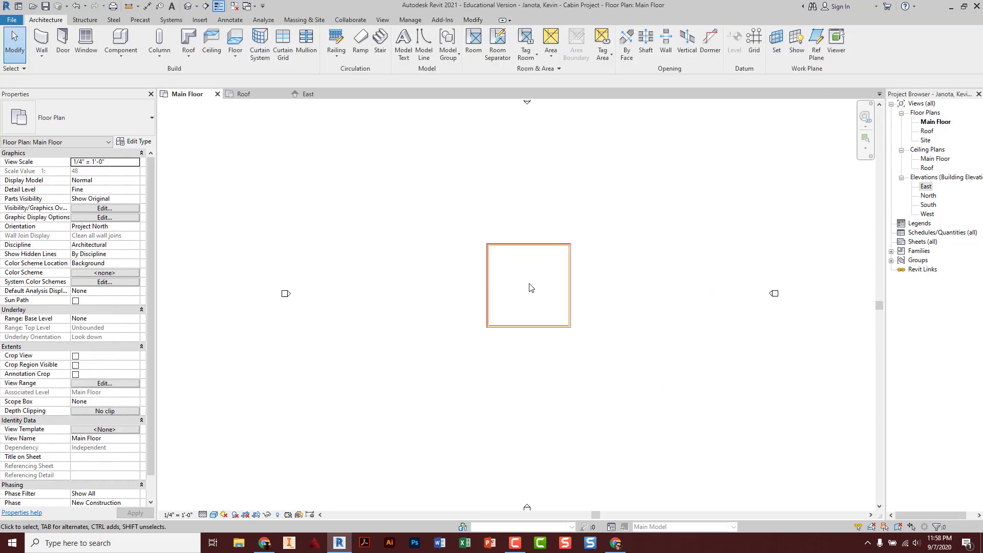
scroll(530, 287, "up", 3)
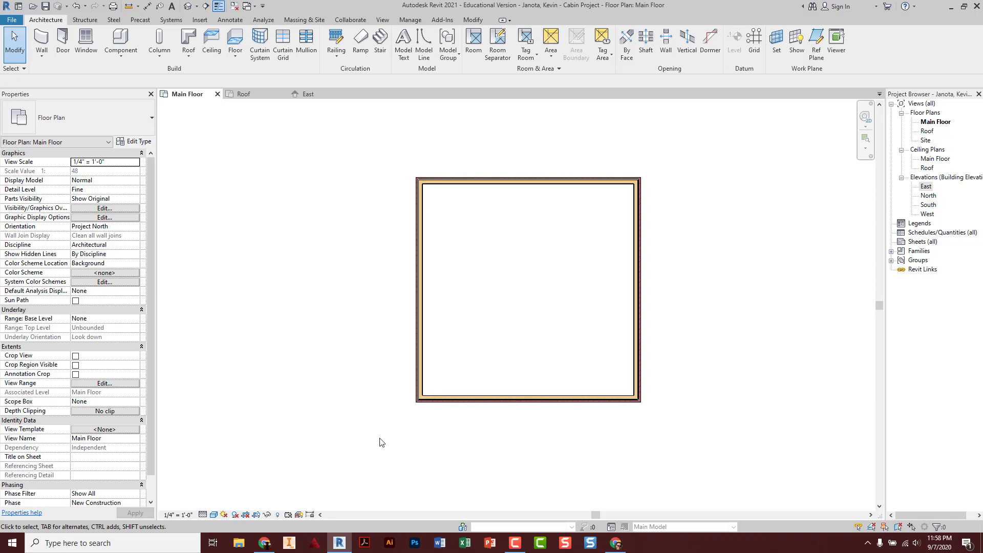
left_click(264, 543)
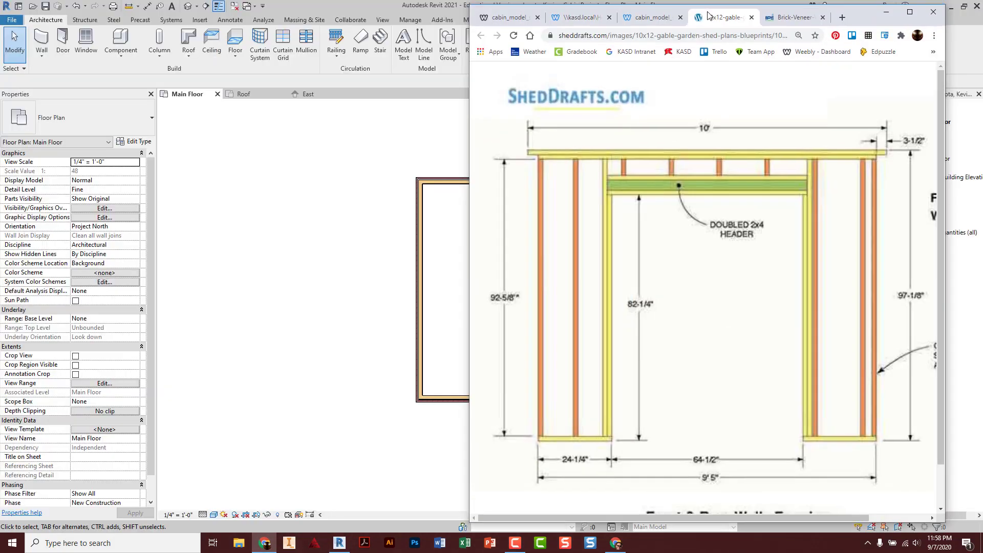
left_click_drag(707, 10, 982, 16)
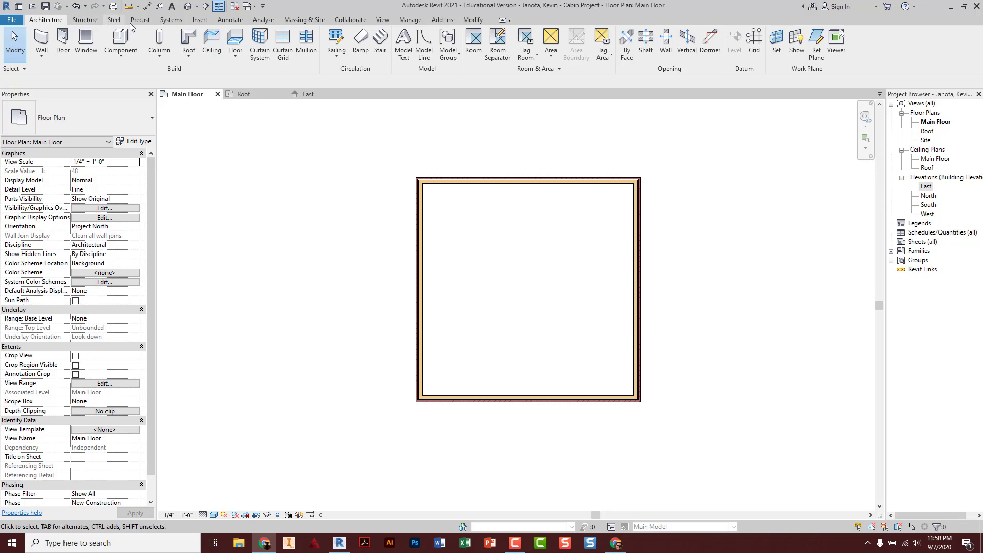
Start the Aligned dimension tool from Annotate and zoom toward the upper-left wall corner
left_click(232, 20)
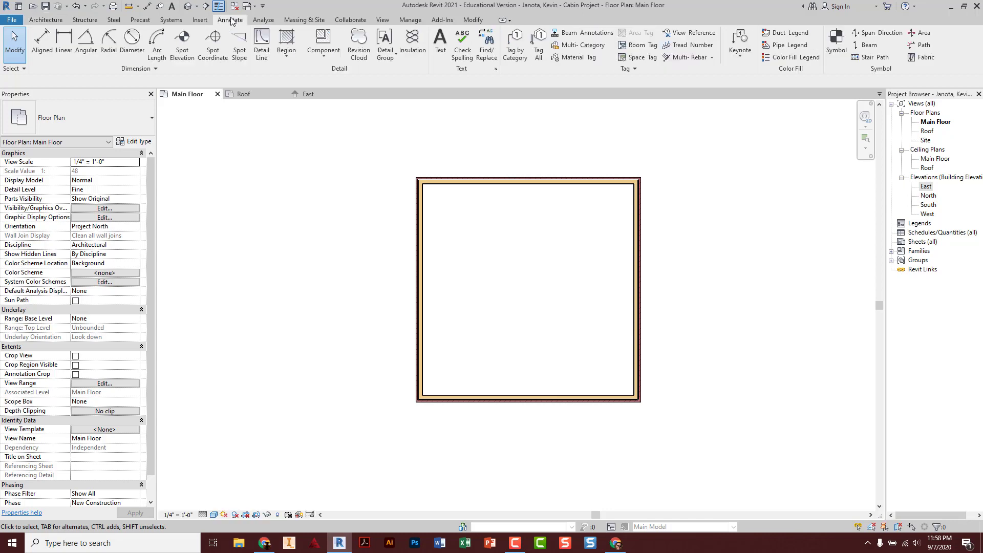
left_click(38, 46)
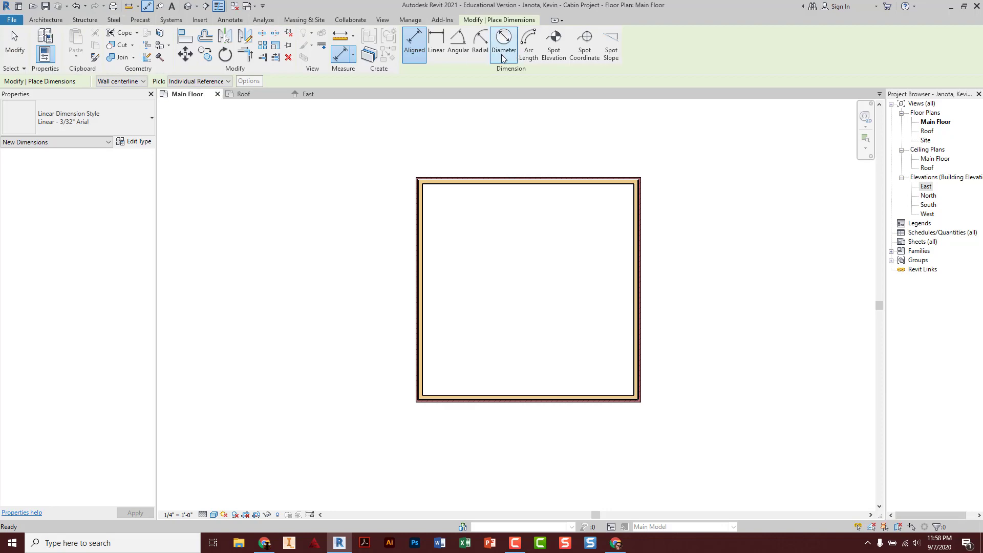
key("Escape")
key("Escape")
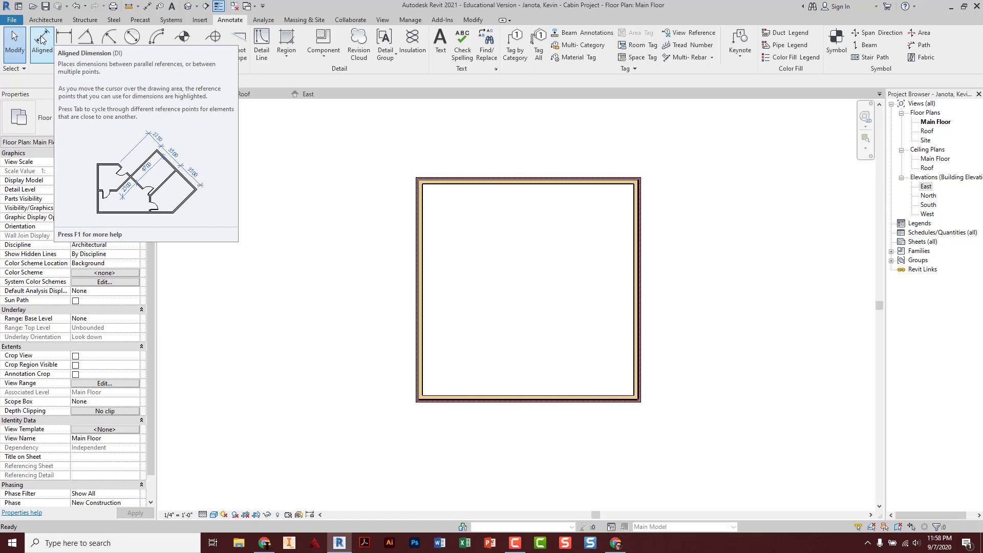
left_click(42, 40)
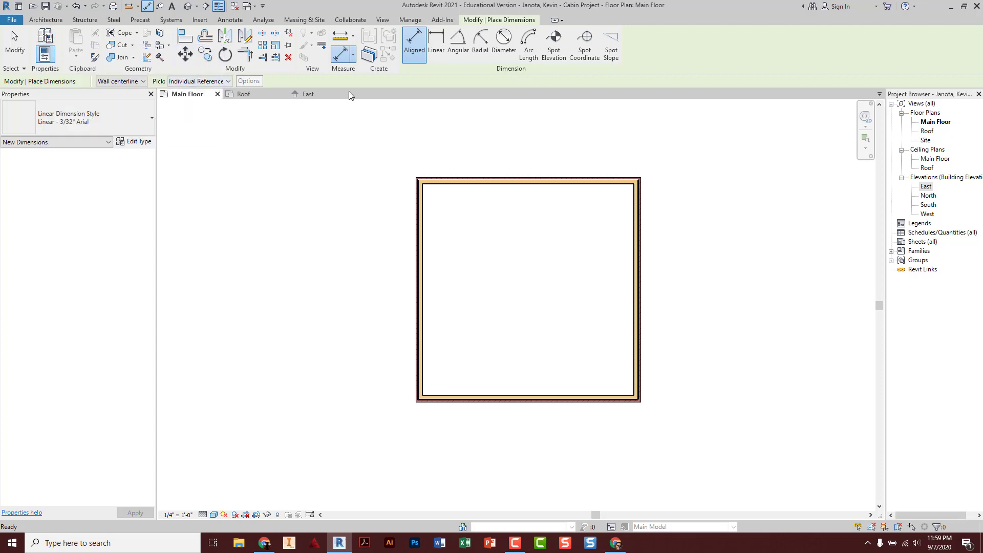
scroll(426, 177, "up", 5)
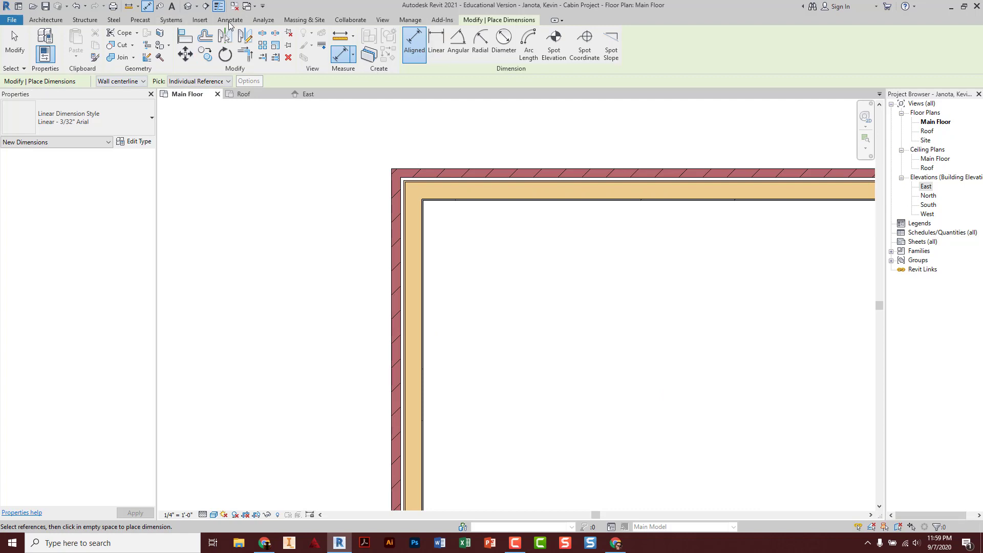
Set dimension references to Faces of core and pick the left wall's core face
left_click(146, 84)
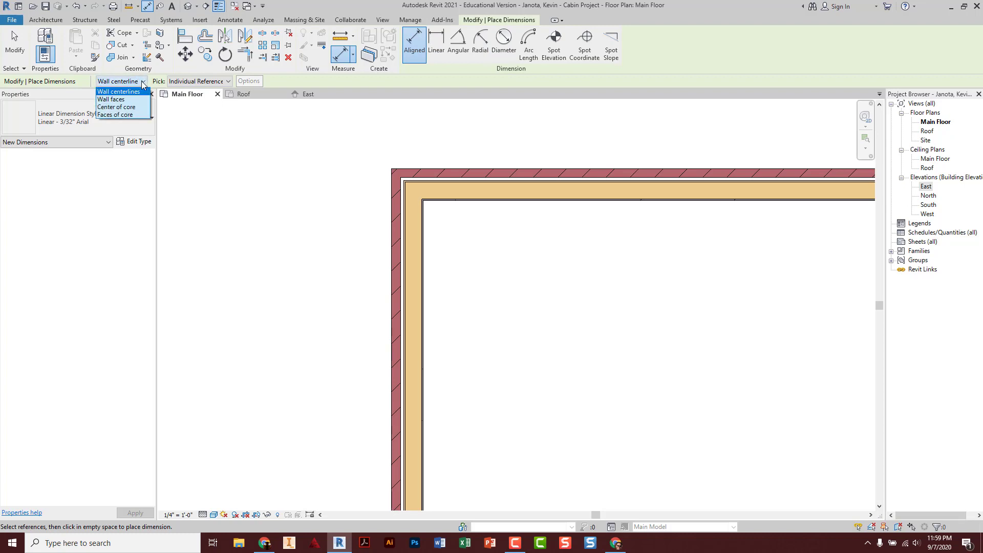
left_click(118, 114)
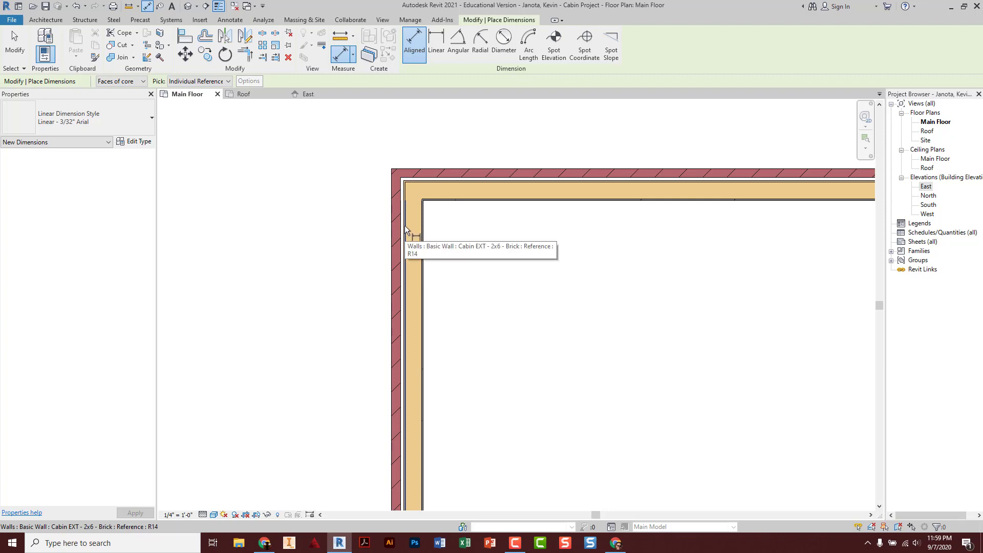
scroll(404, 225, "down", 2)
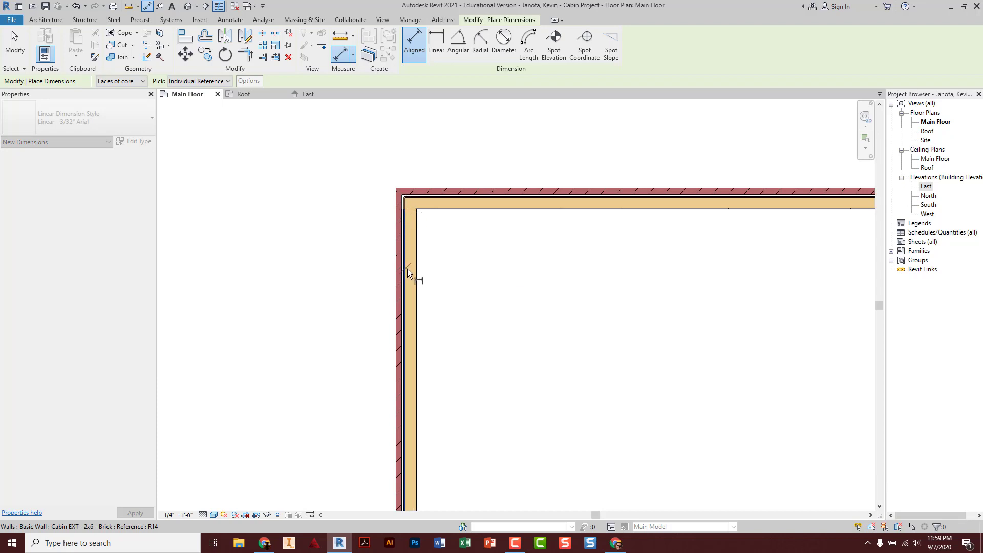
scroll(406, 266, "up", 5)
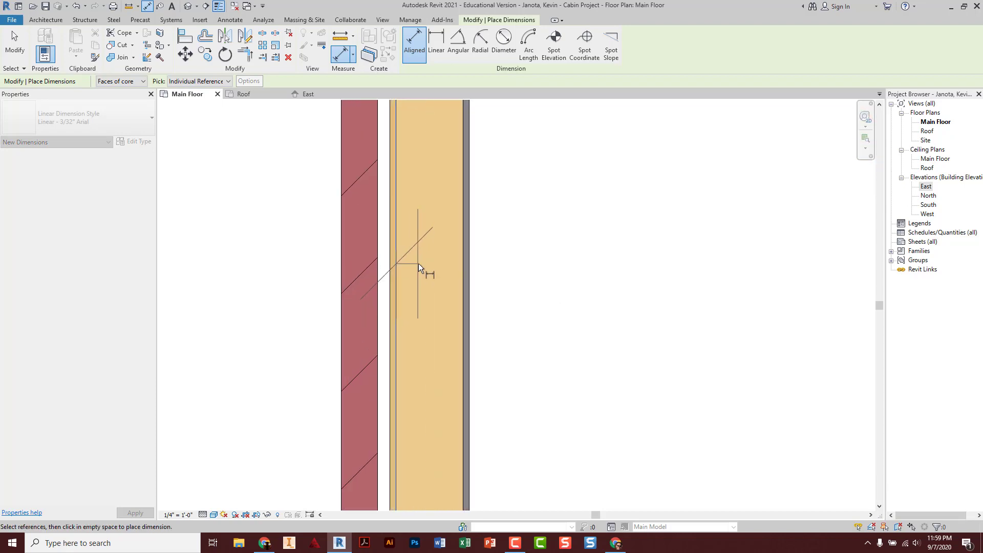
scroll(396, 260, "down", 3)
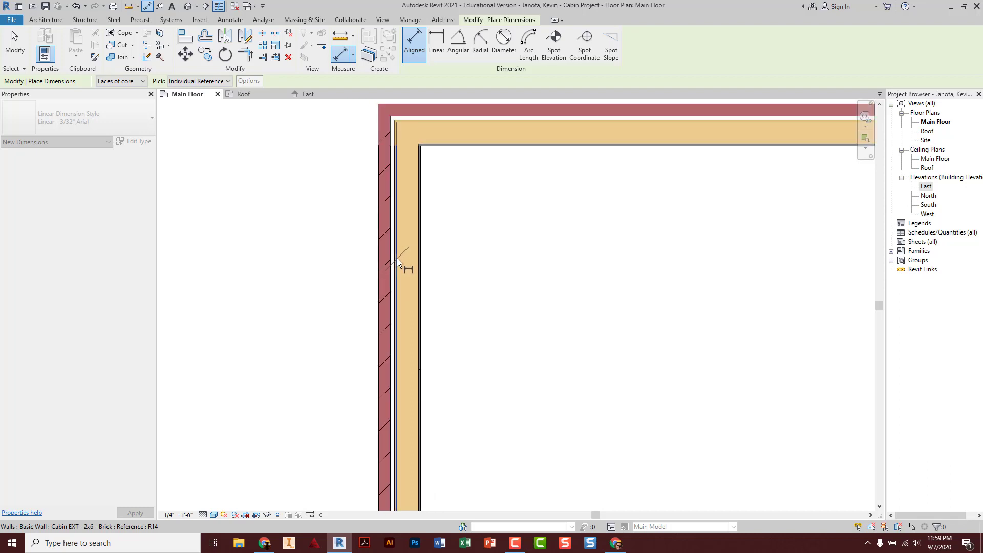
left_click(397, 258)
Pick the right wall's core face and place the 28' - 1 1/2" dimension above the enclosure
scroll(397, 258, "down", 2)
scroll(631, 274, "down", 2)
middle_click_drag(661, 275, 405, 253)
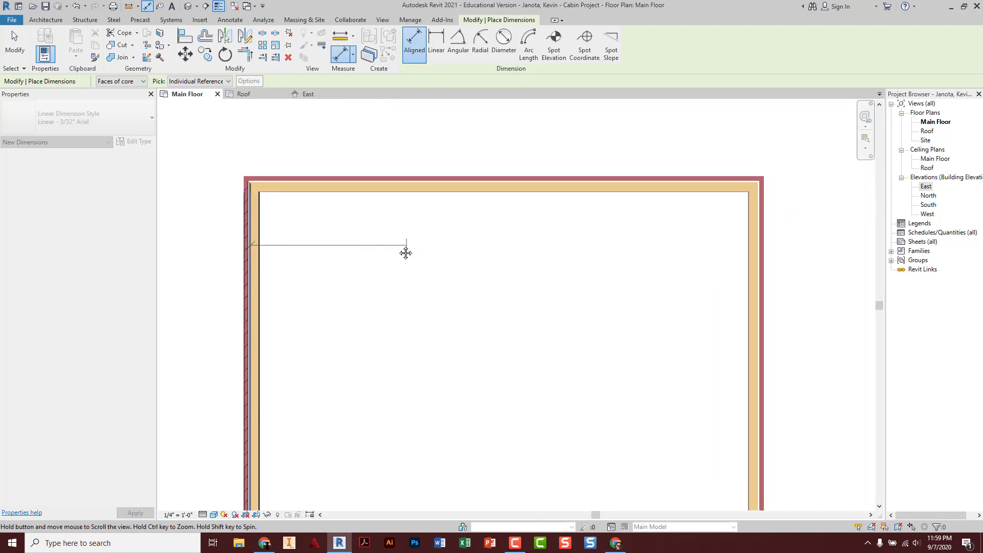
scroll(696, 240, "up", 4)
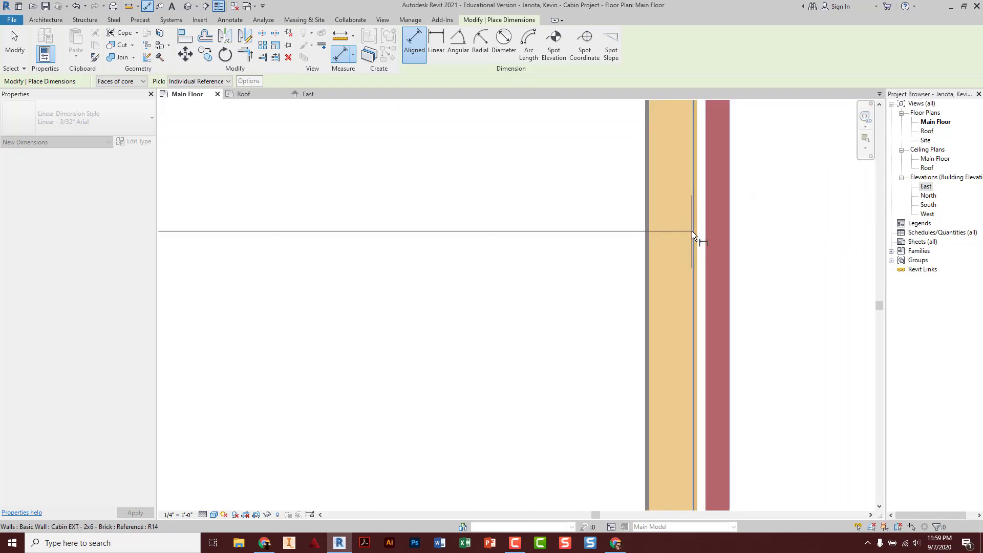
scroll(692, 231, "up", 1)
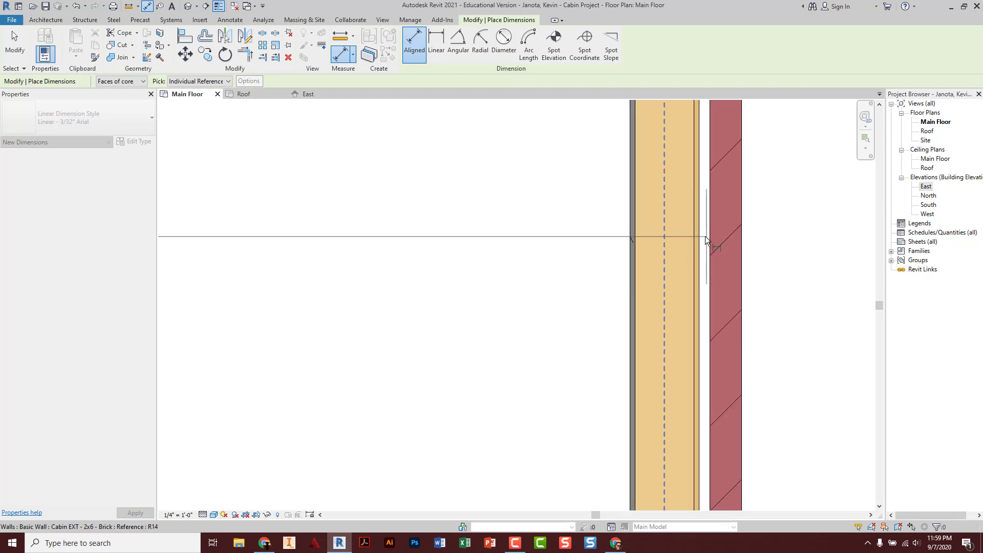
scroll(692, 239, "down", 1)
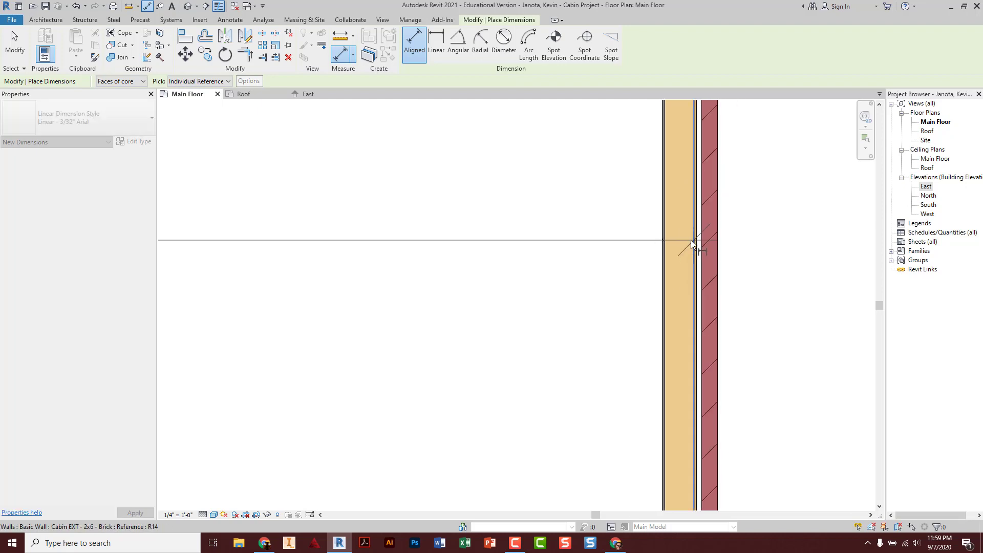
left_click(690, 241)
scroll(690, 240, "down", 3)
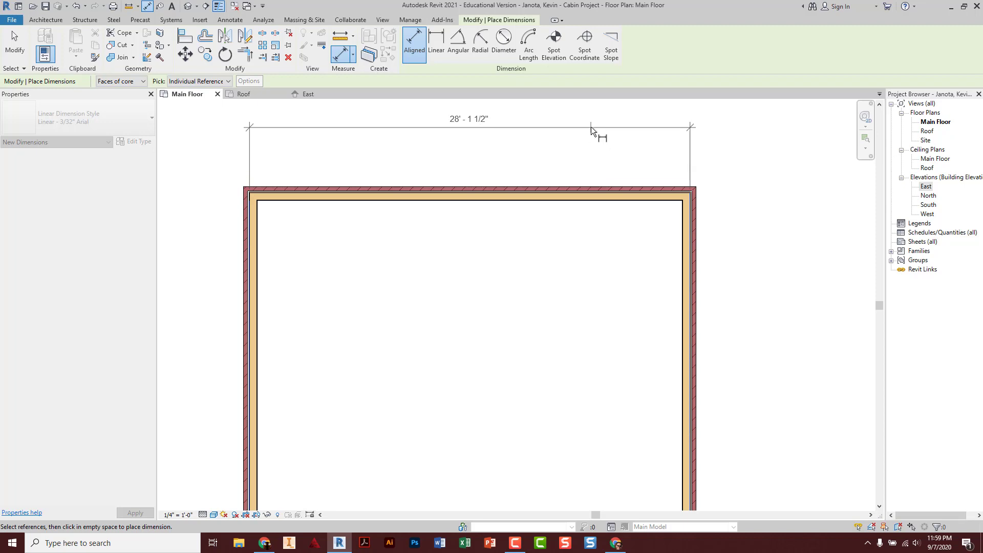
left_click(591, 124)
Pick the top and bottom wall core faces as the aligned dimension's references
middle_click_drag(363, 233, 458, 230)
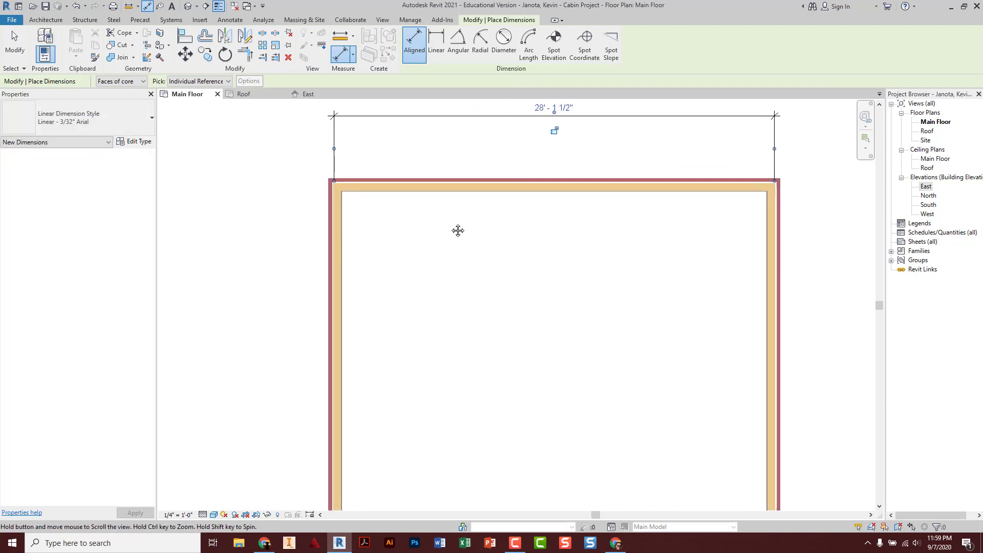
scroll(342, 191, "up", 2)
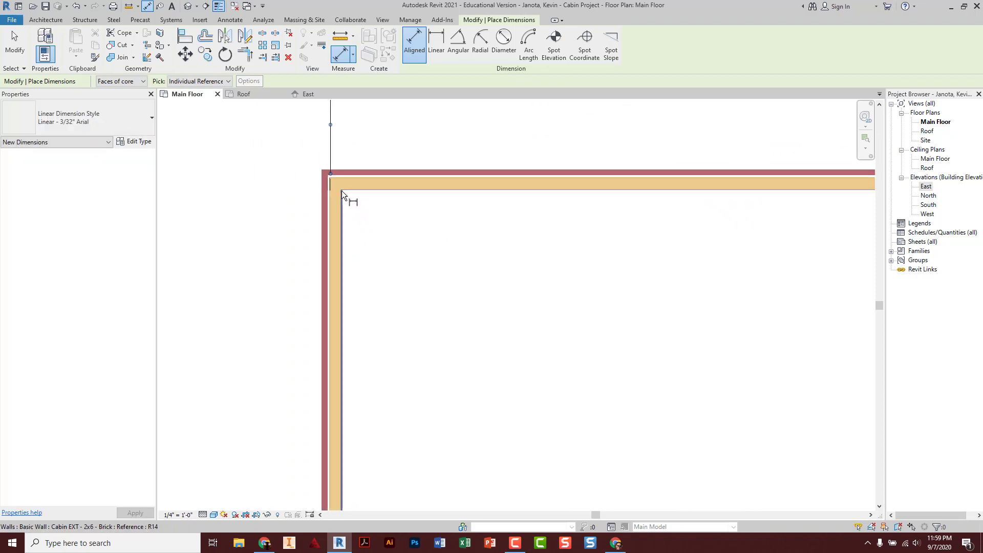
scroll(342, 192, "down", 2)
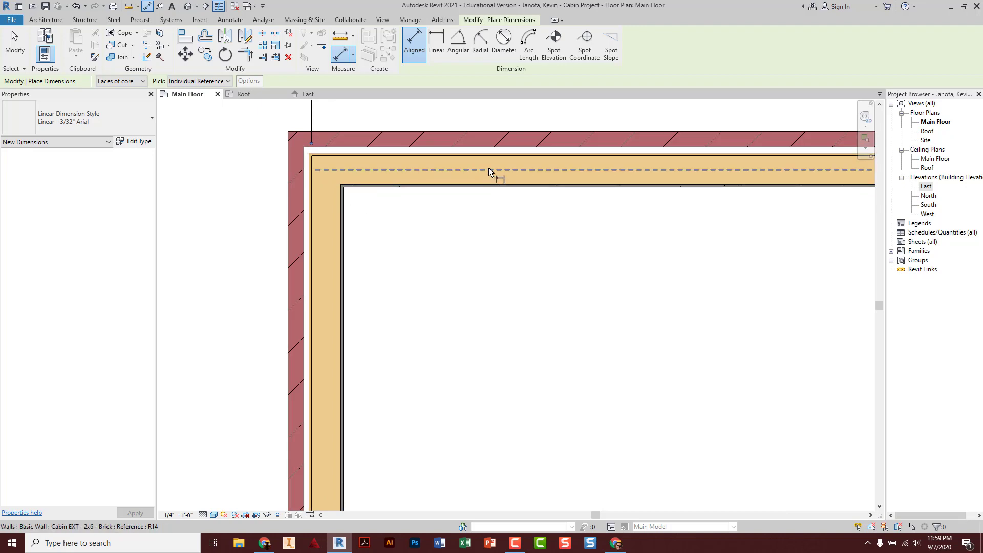
left_click(490, 155)
scroll(488, 157, "down", 2)
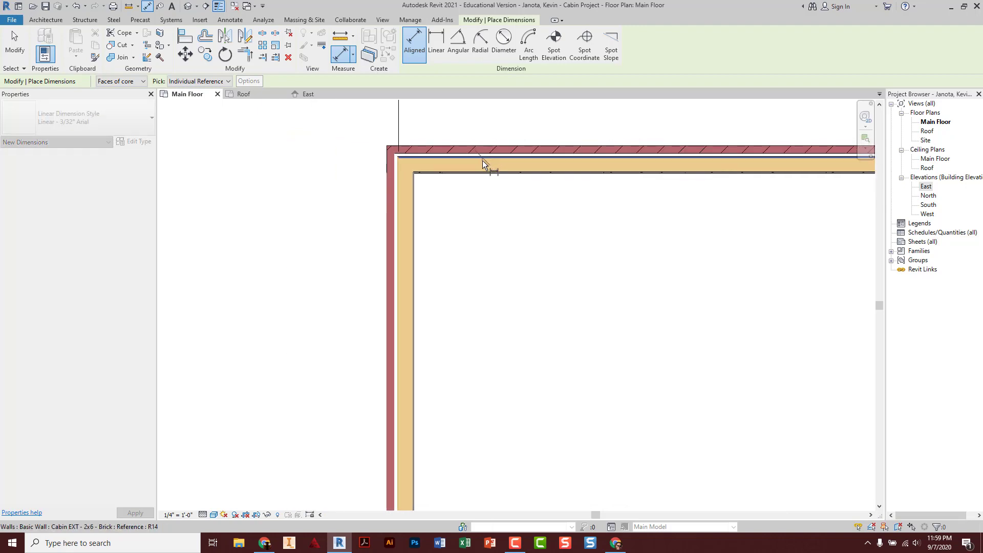
scroll(482, 161, "down", 2)
middle_click_drag(506, 311, 486, 194)
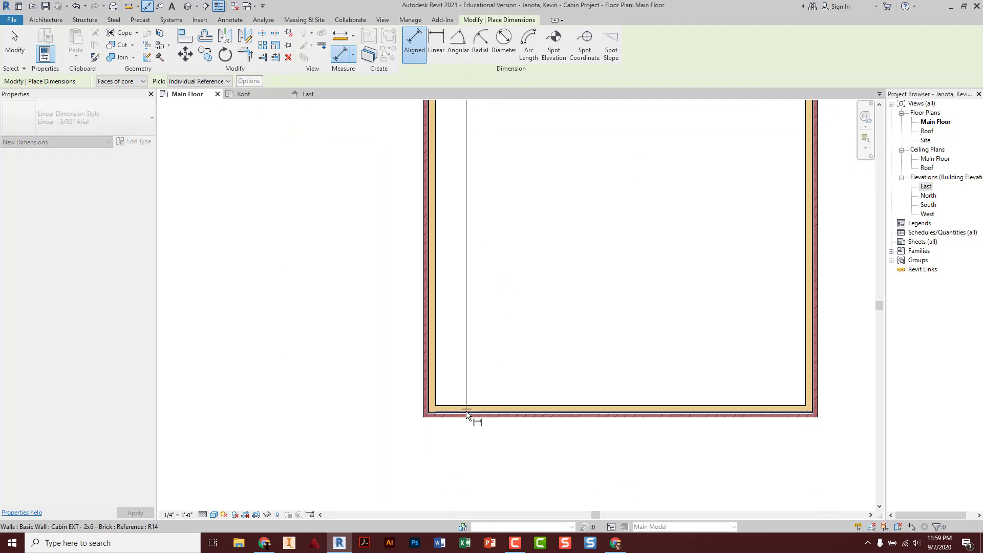
scroll(466, 415, "up", 5)
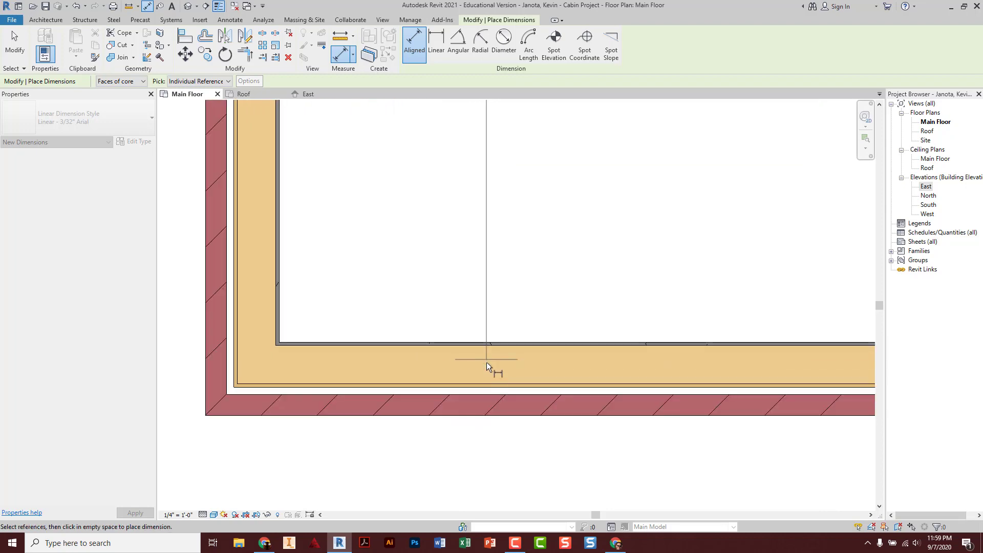
scroll(484, 382, "down", 1)
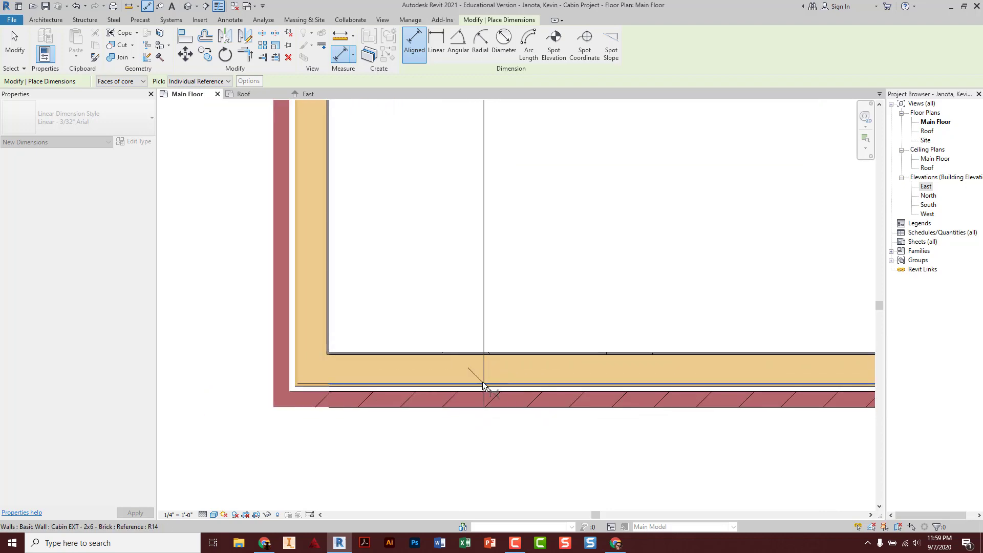
left_click(483, 384)
Place the vertical 28' - 1 1/2" dimension west of the left wall and finish dimensioning
scroll(477, 377, "down", 4)
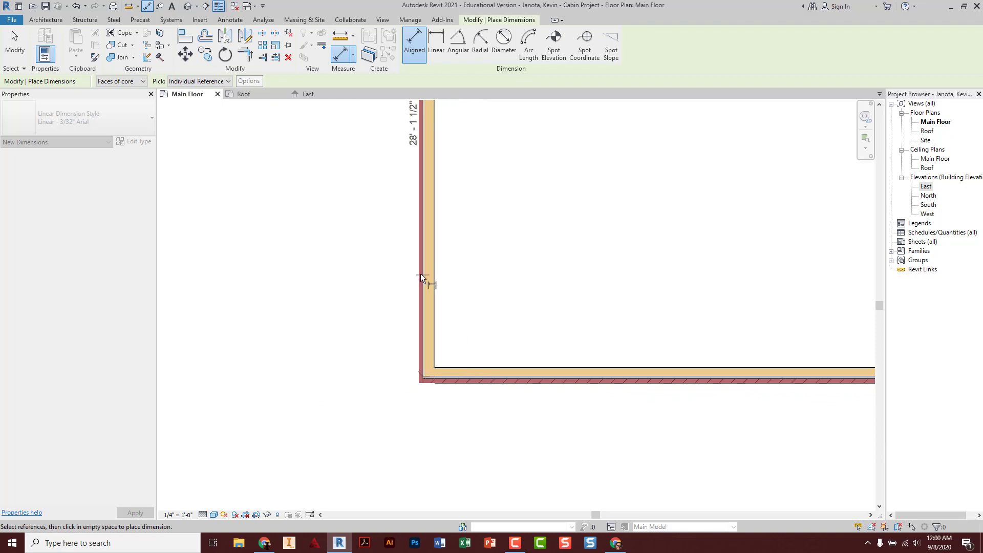
middle_click_drag(353, 259, 428, 346)
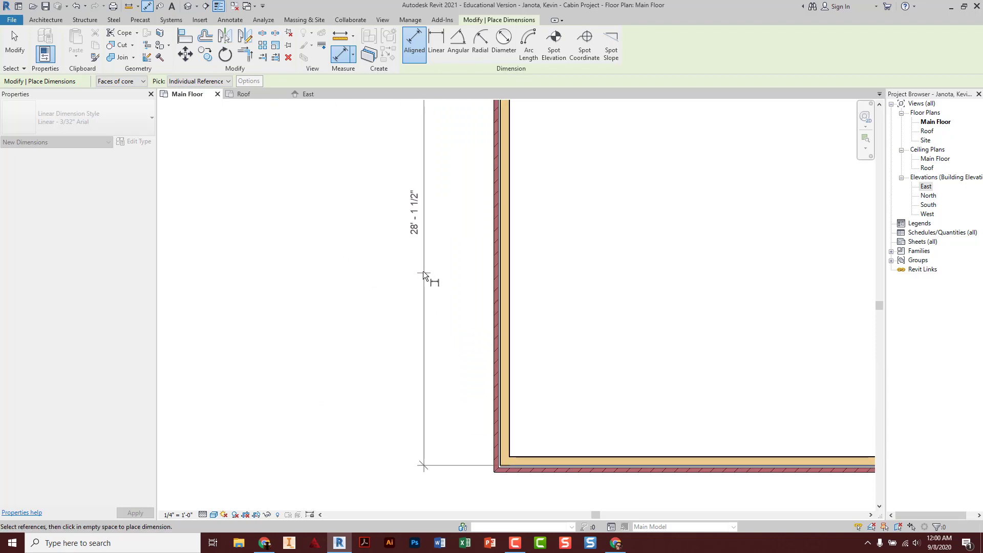
left_click(410, 254)
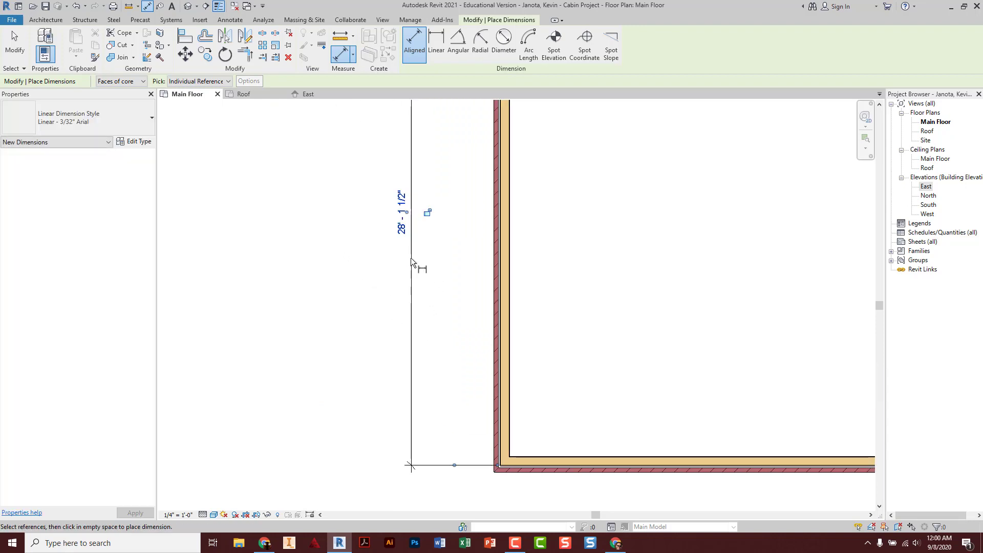
key("Escape")
key("Escape")
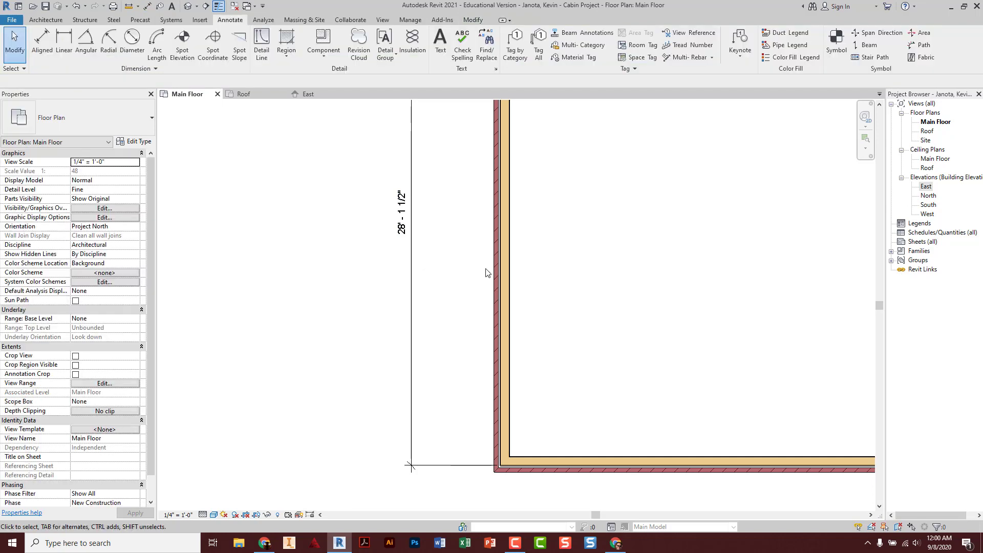
scroll(482, 276, "down", 2)
scroll(482, 275, "down", 2)
Bring the whole cabin into view and select the east wall for resizing
middle_click_drag(512, 237, 432, 321)
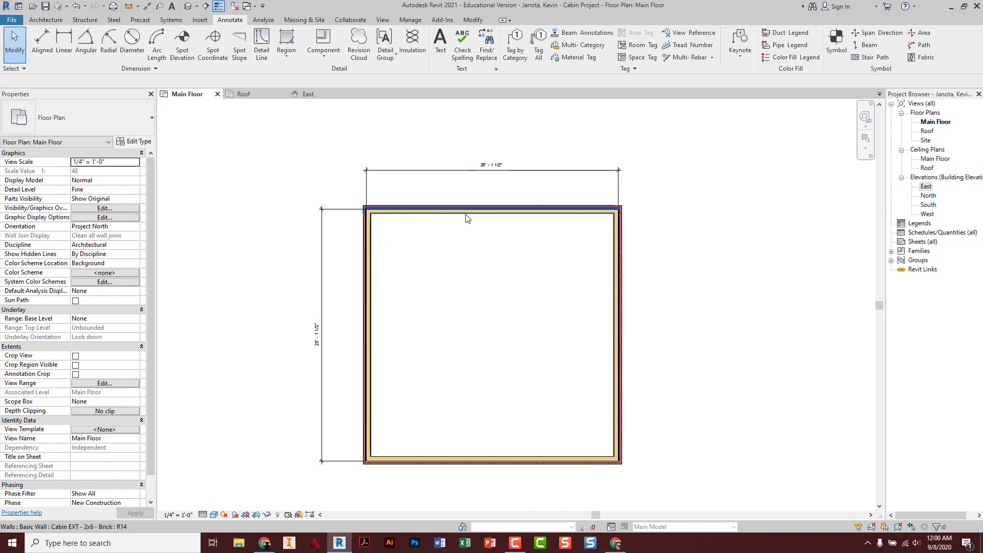
scroll(493, 183, "up", 2)
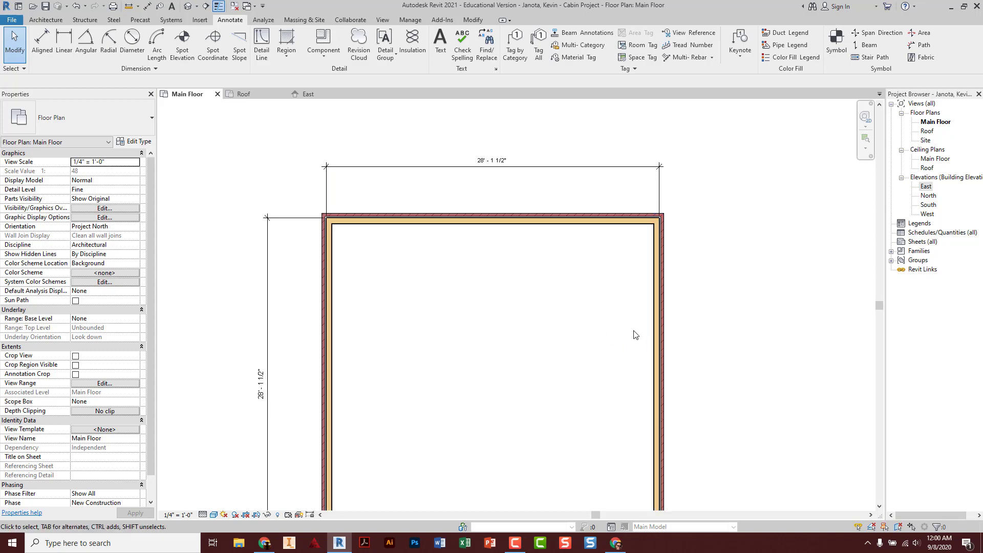
left_click(663, 334)
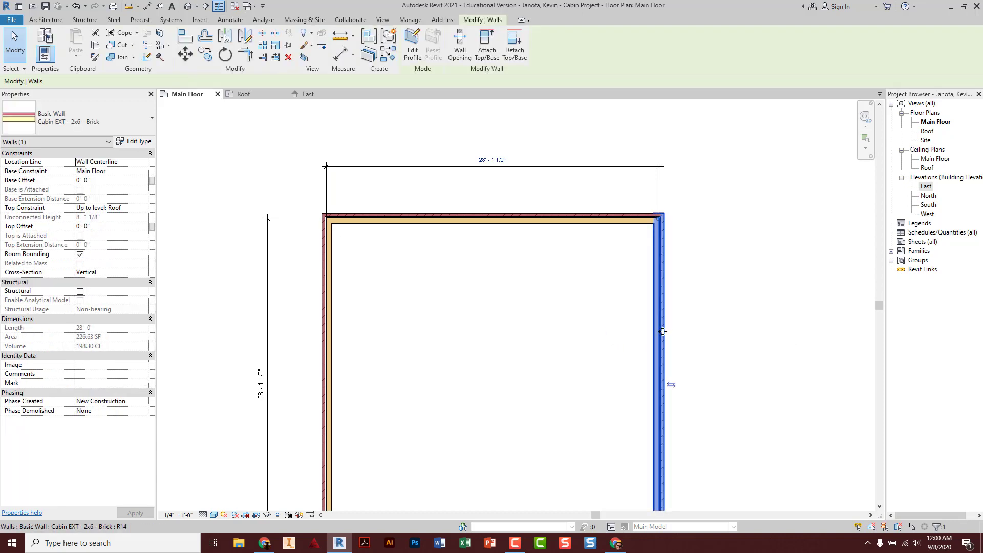
Set the east wall's temporary dimension to 28' so the width reads 28' - 0"
left_click(495, 158)
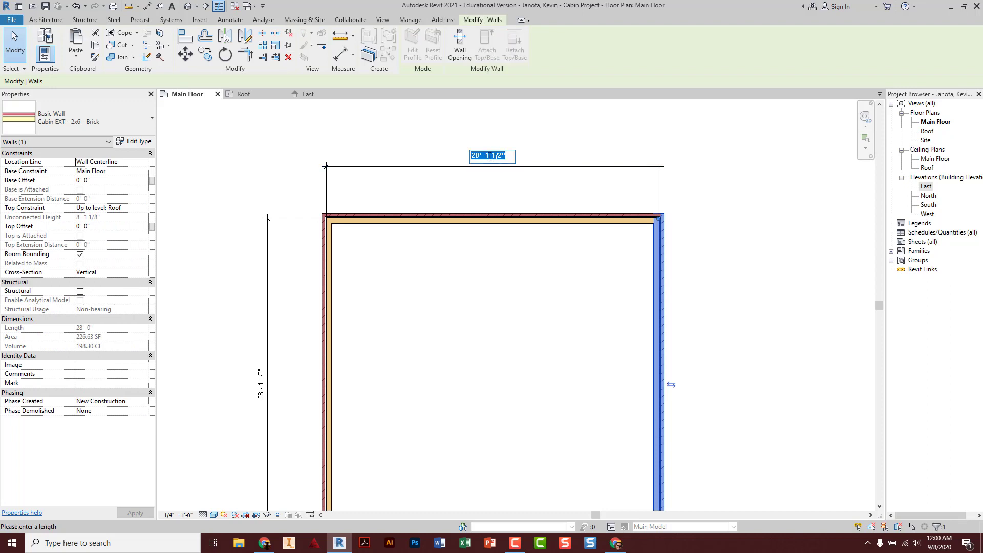
type("28")
key("Return")
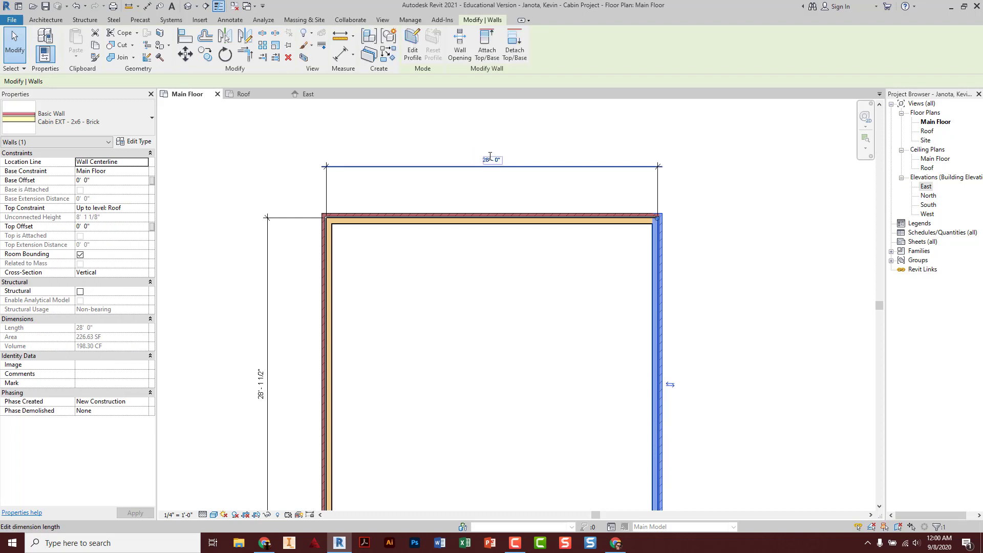
left_click(591, 304)
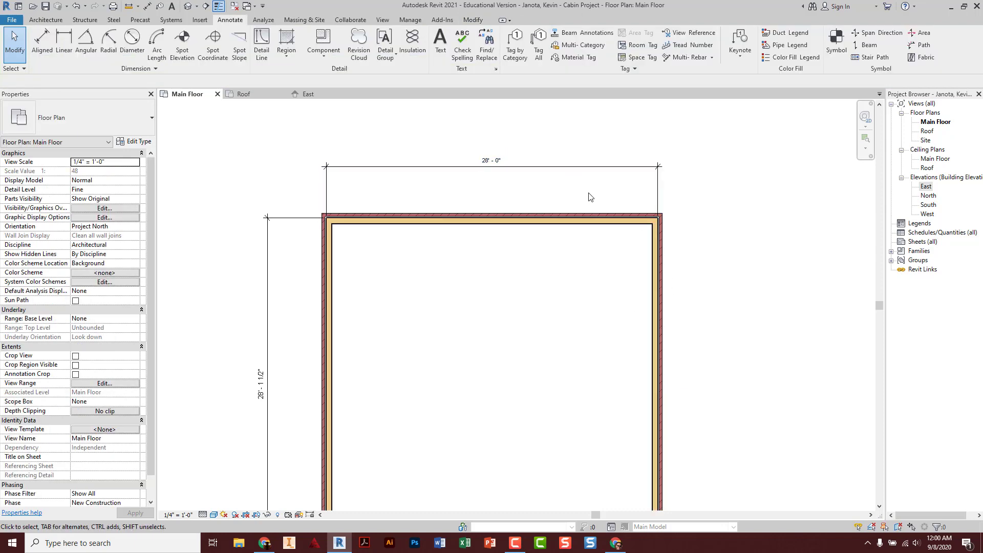
Check the new 28' - 0" dimension by selecting it, then deselect it
left_click(581, 166)
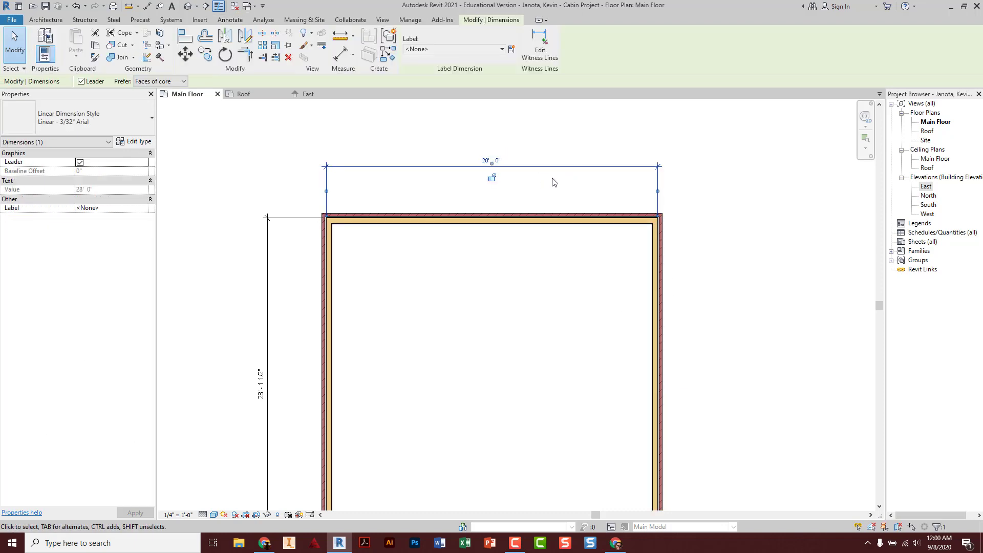
left_click(559, 143)
left_click(549, 169)
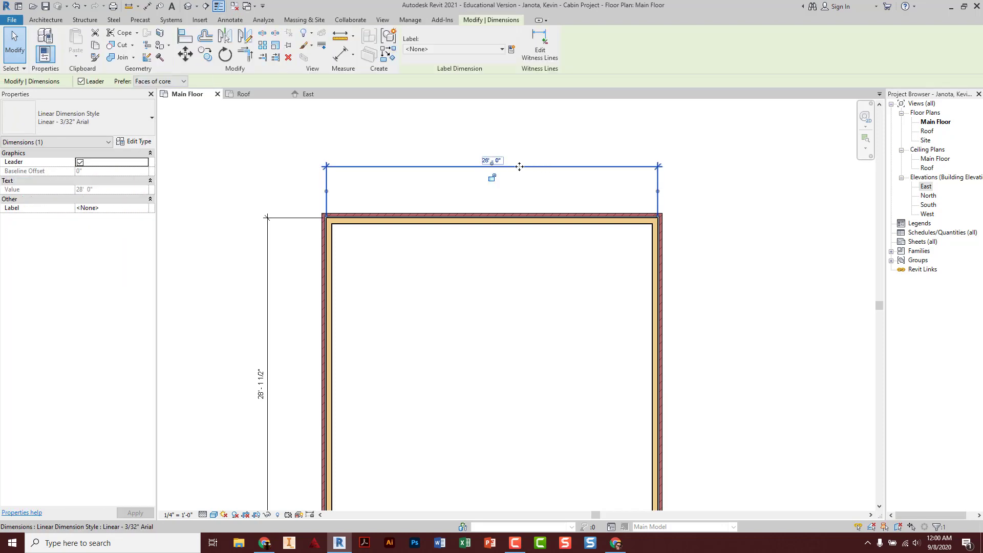
left_click(540, 183)
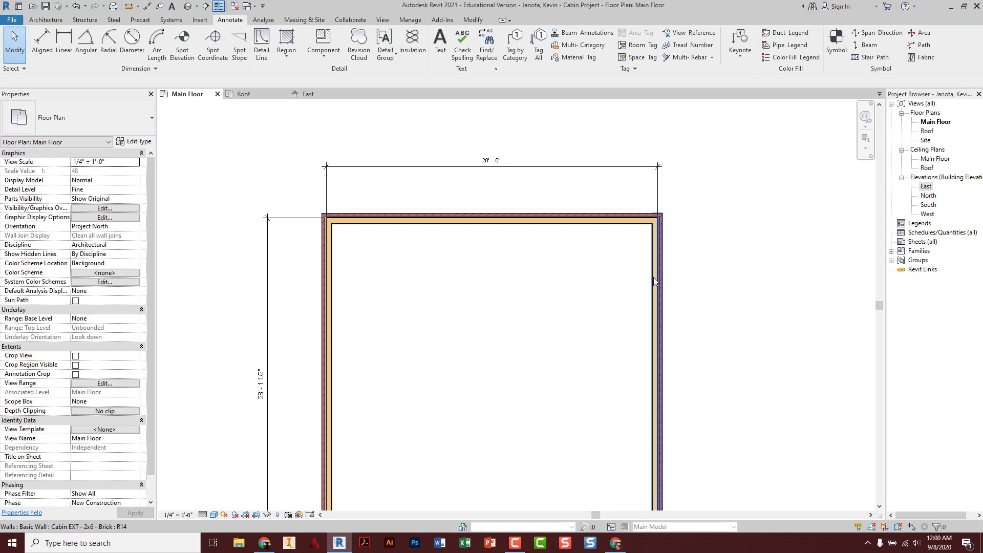
middle_click_drag(476, 342, 505, 305)
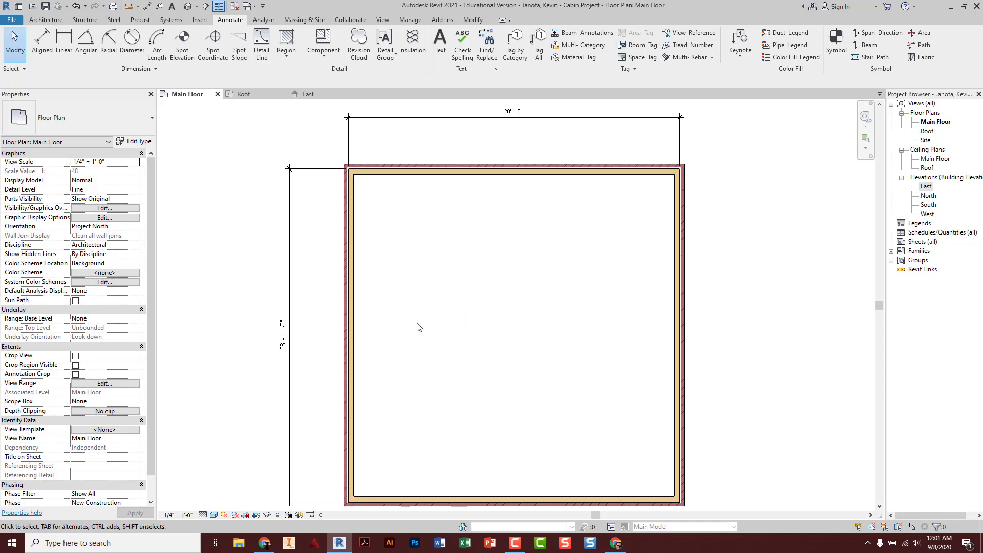
Select the south wall and set its temporary dimension to 26' to move it up
middle_click_drag(435, 322, 438, 302)
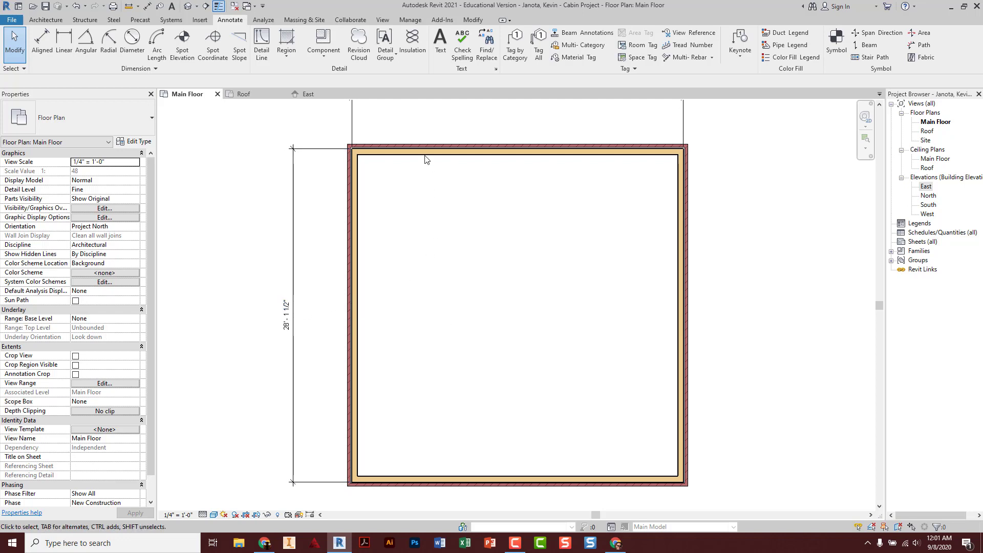
left_click(416, 477)
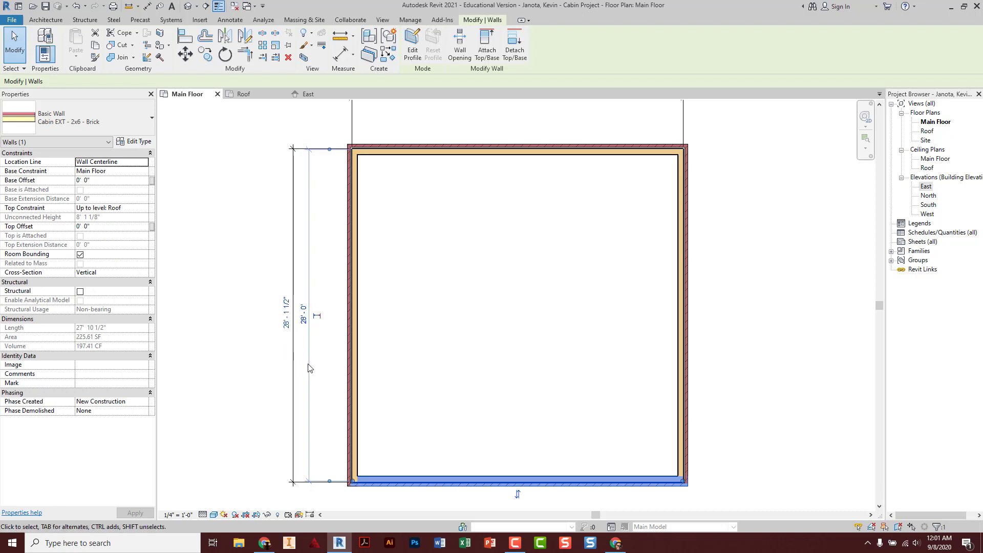
left_click(290, 321)
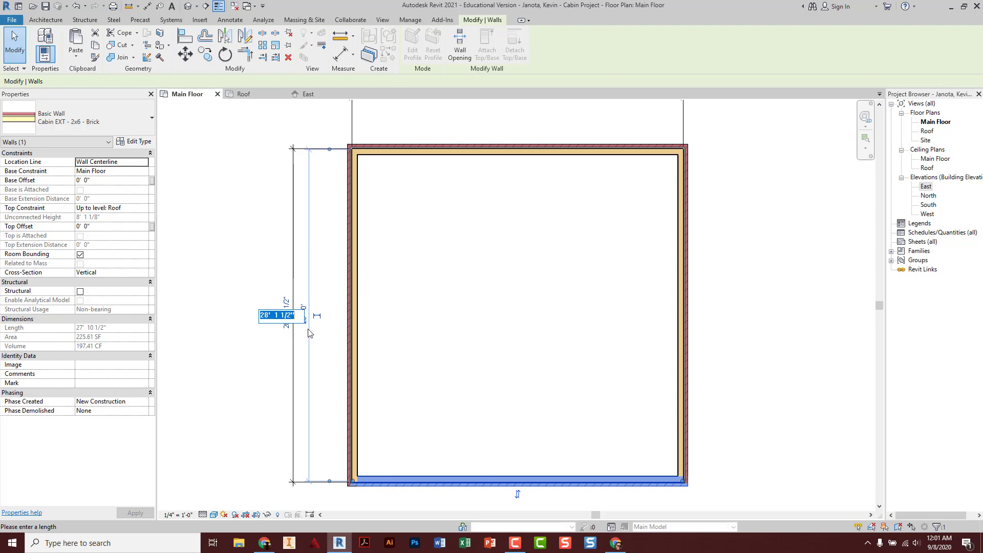
type("26")
key("Return")
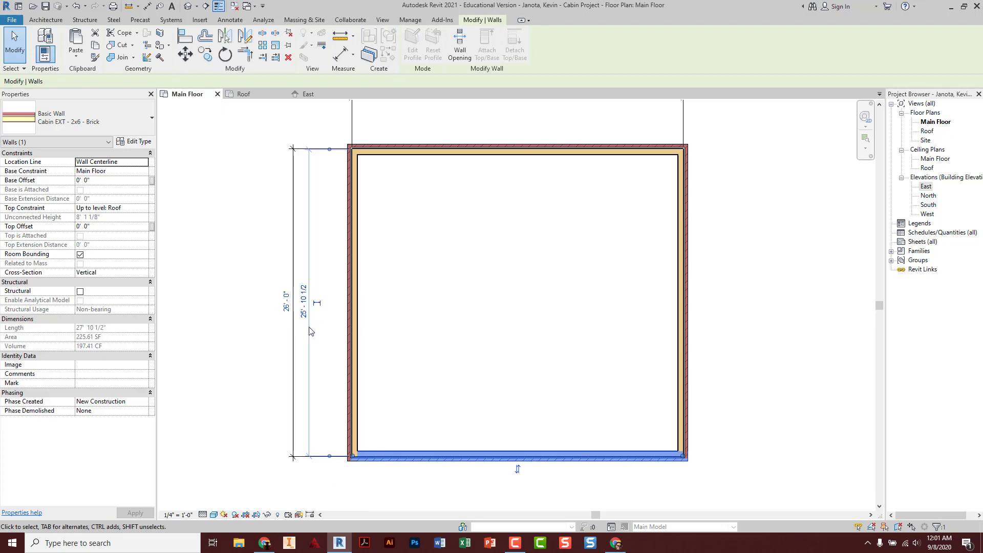
left_click(422, 323)
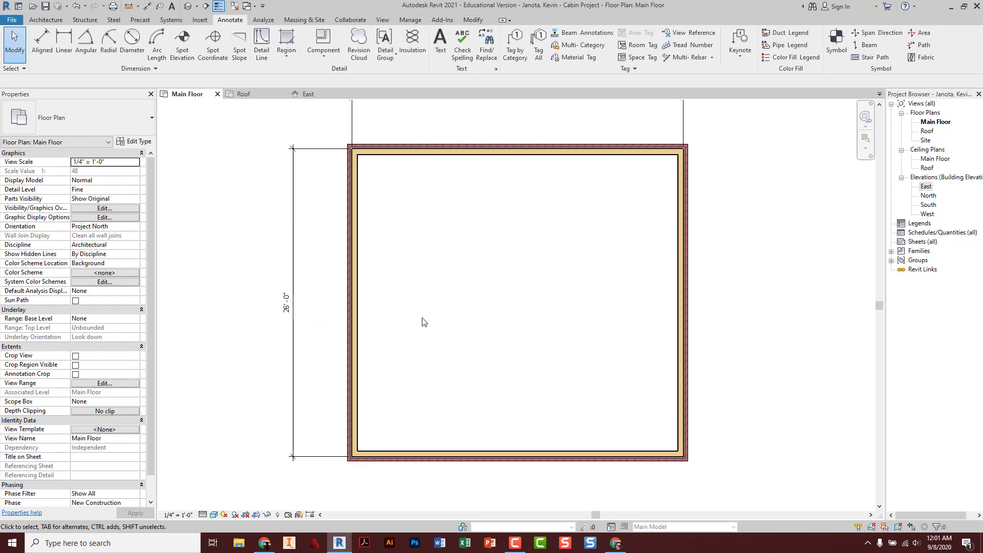
Check the resulting 26' - 0" dimension by selecting it, then deselect it
left_click(299, 341)
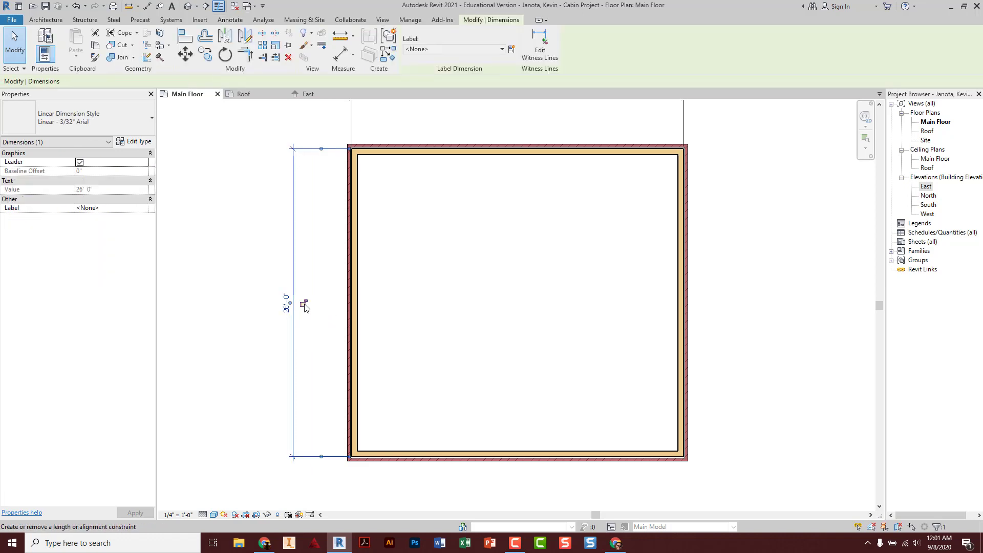
left_click(317, 343)
scroll(461, 318, "up", 2)
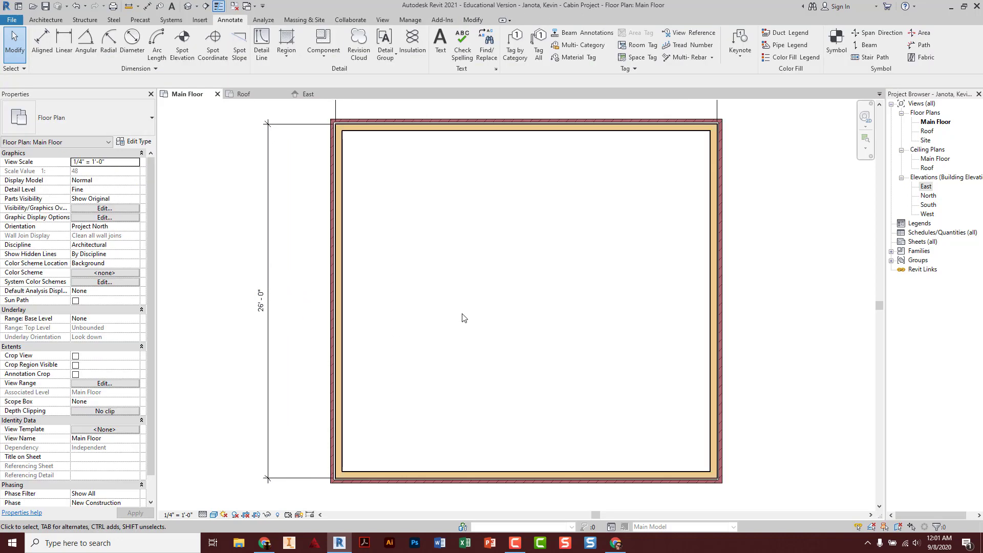
scroll(462, 319, "down", 3)
scroll(483, 332, "up", 1)
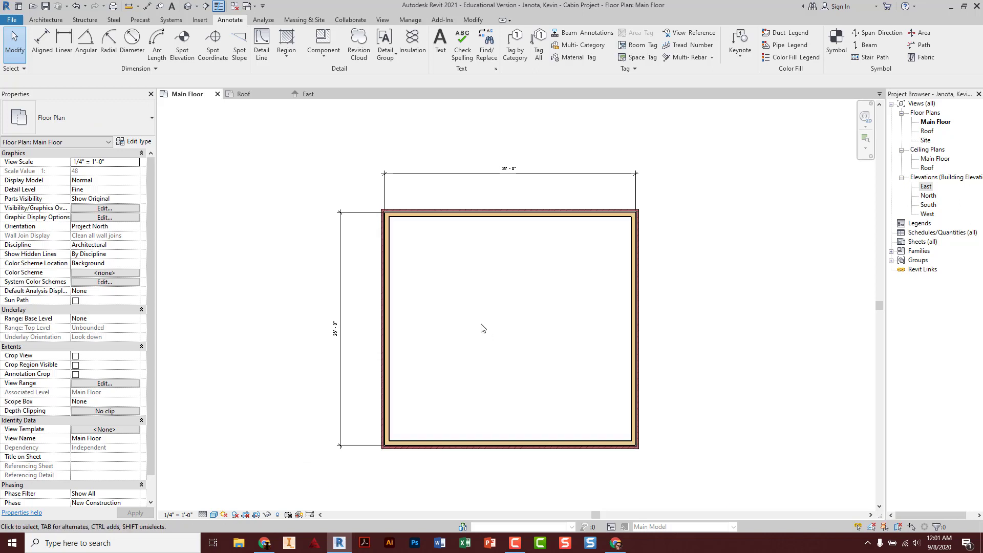